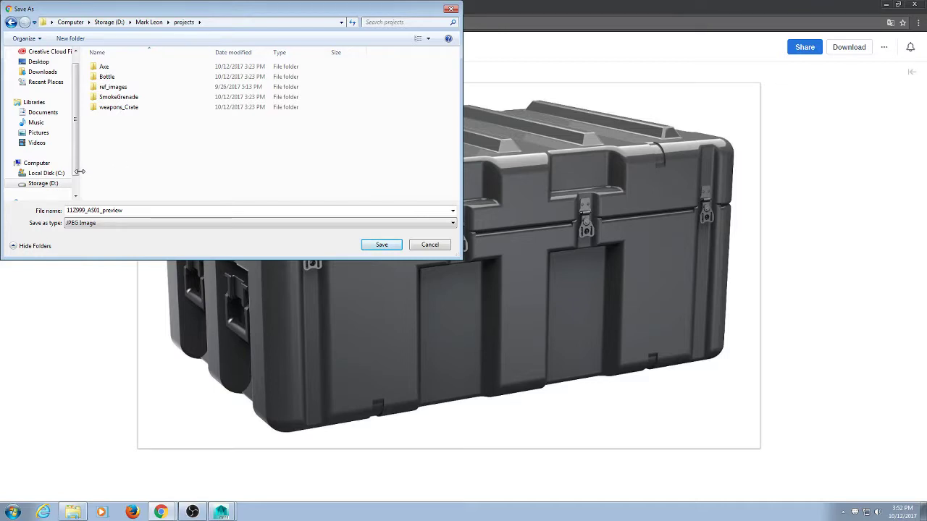
Step: Save the crate reference image as the JPEG 11Z999_AS01_preview in the weapons_Crate project folder
double_click(109, 110)
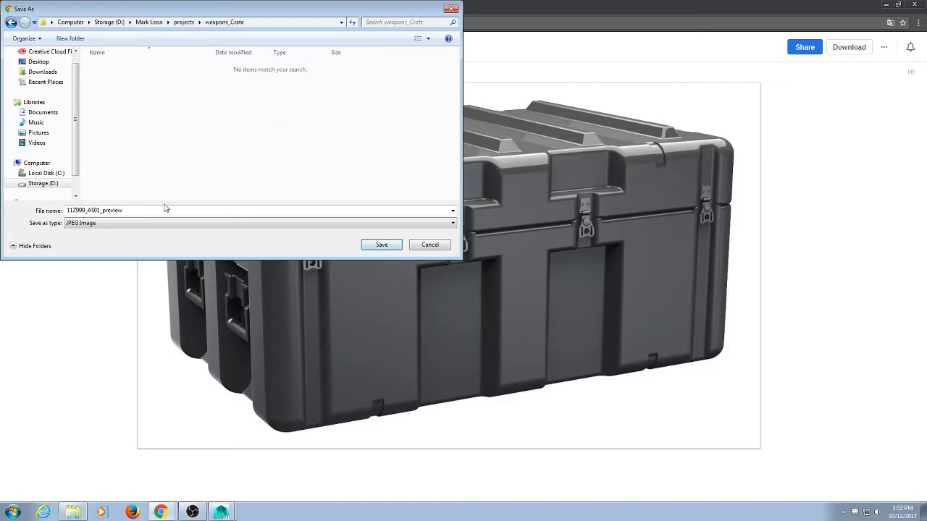
left_click(382, 244)
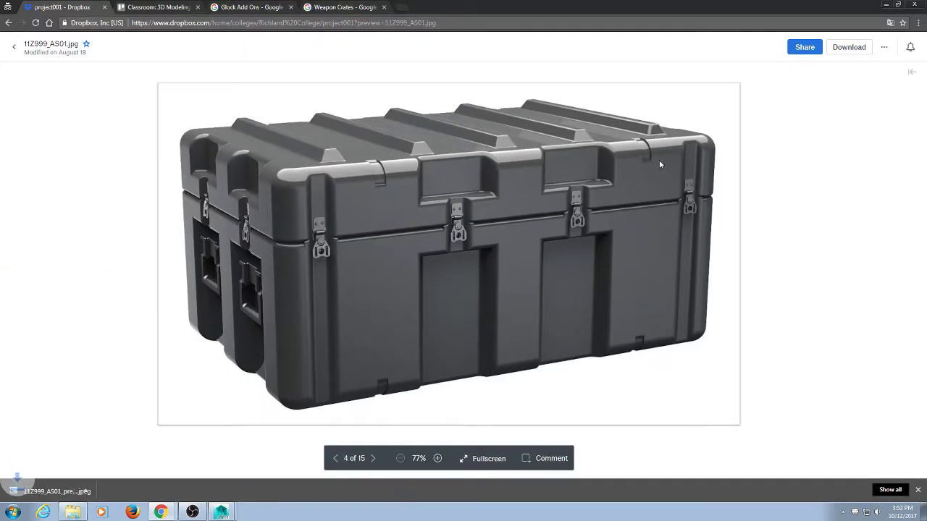
Step: Switch to the Trello board "Classroom: 3D Modeling Rendering 01" and go to the end of its Class Projects list
left_click(886, 5)
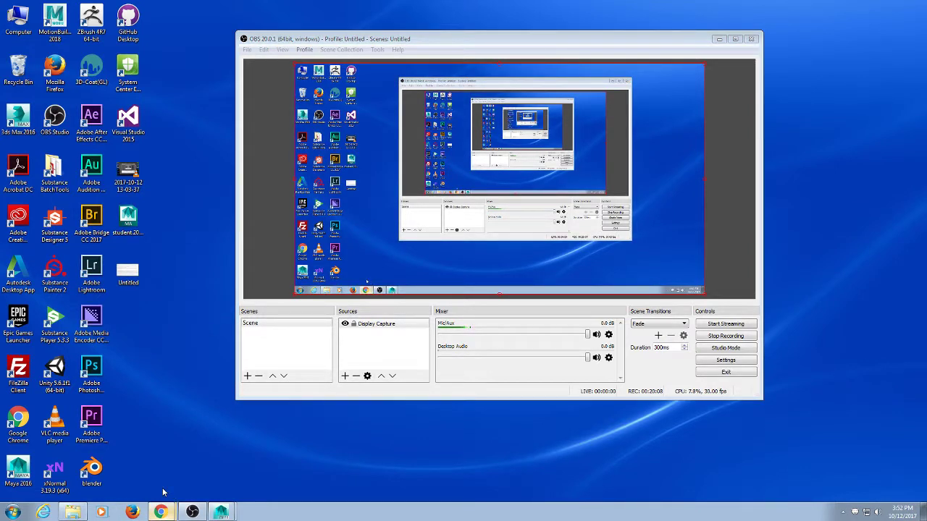
left_click(160, 512)
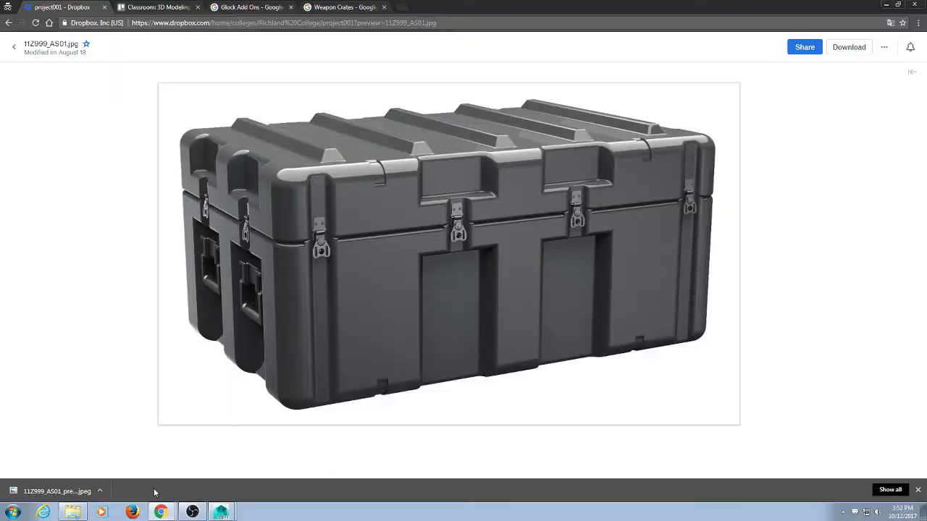
left_click(351, 8)
left_click(265, 7)
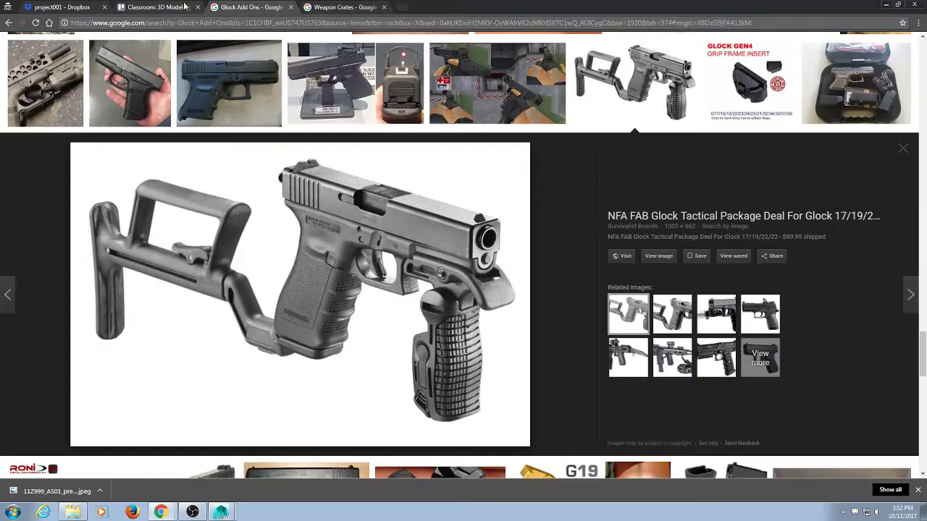
left_click(179, 7)
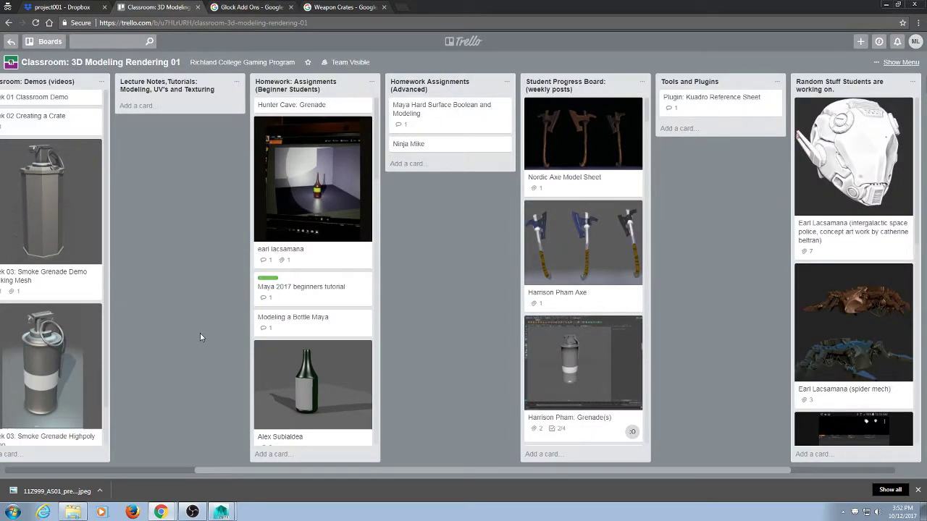
left_click_drag(219, 471, 1, 464)
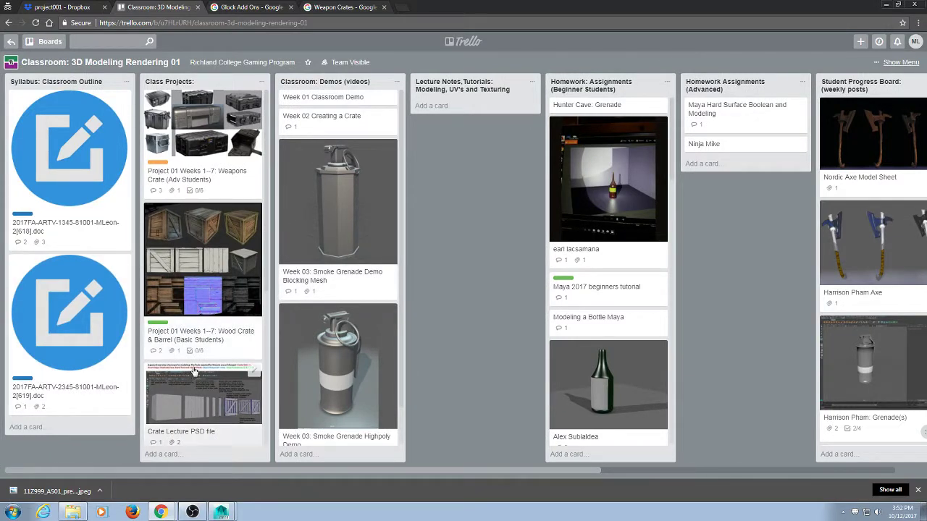
scroll(190, 382, "down", 3)
scroll(191, 382, "down", 1)
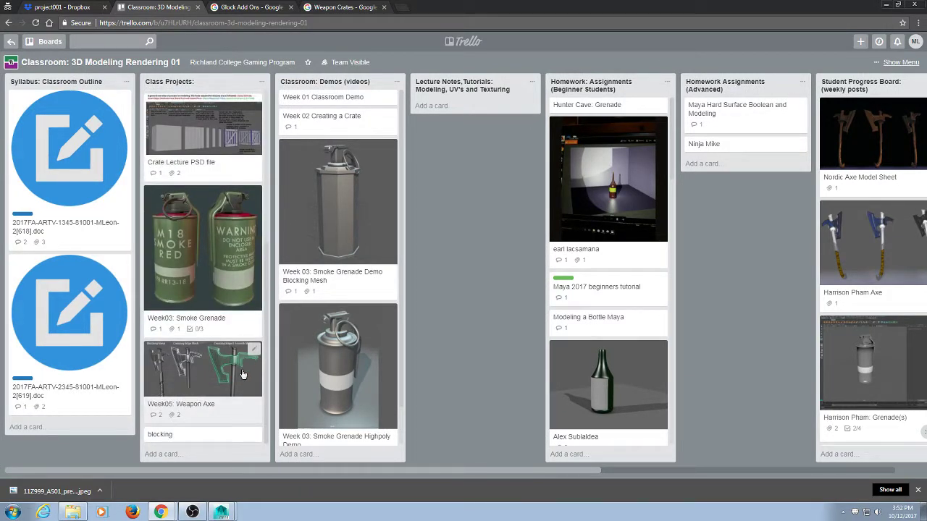
Step: Start a new card in the Class Projects list with the title text "Weapons Crate"
left_click(155, 455)
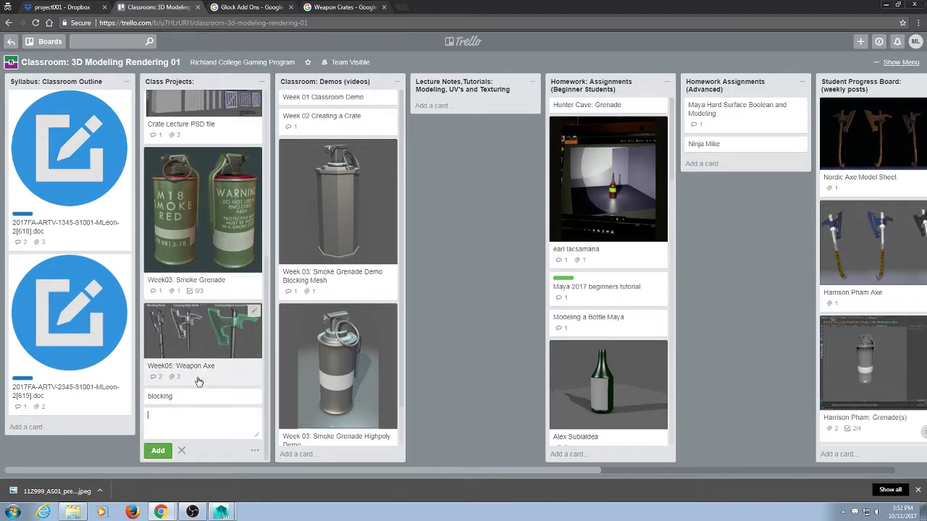
type("Weapon C rate]]")
key("BackSpace")
key("BackSpace")
key("BackSpace")
key("BackSpace")
key("BackSpace")
type("Ra")
key("BackSpace")
key("BackSpace")
type("rate")
left_click(170, 416)
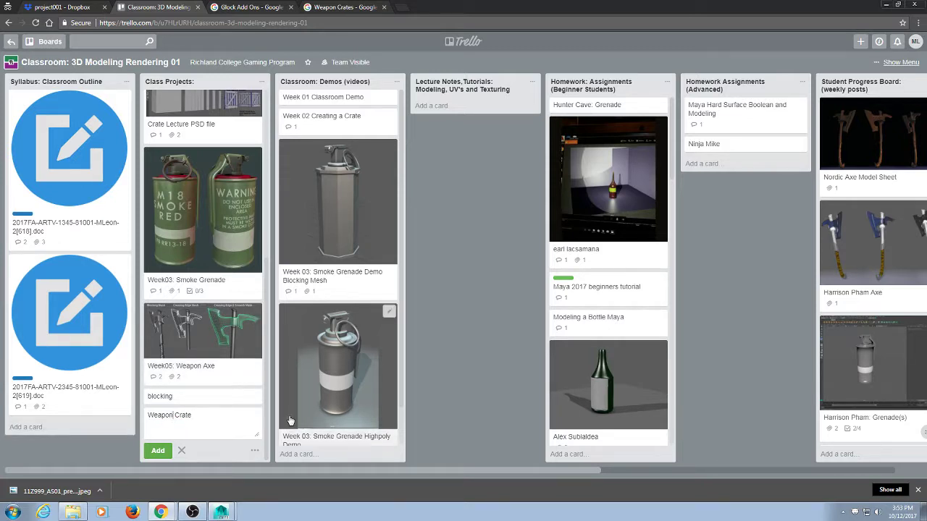
type("s")
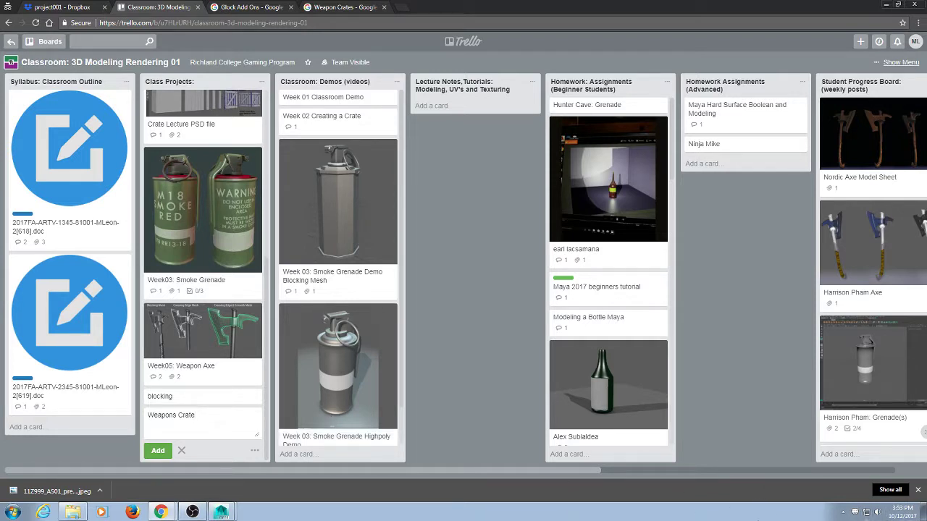
Step: Check the calendar, complete the new card's title as "Weapons Crate Highpoly Due 10/19" and add it to the list
left_click(902, 512)
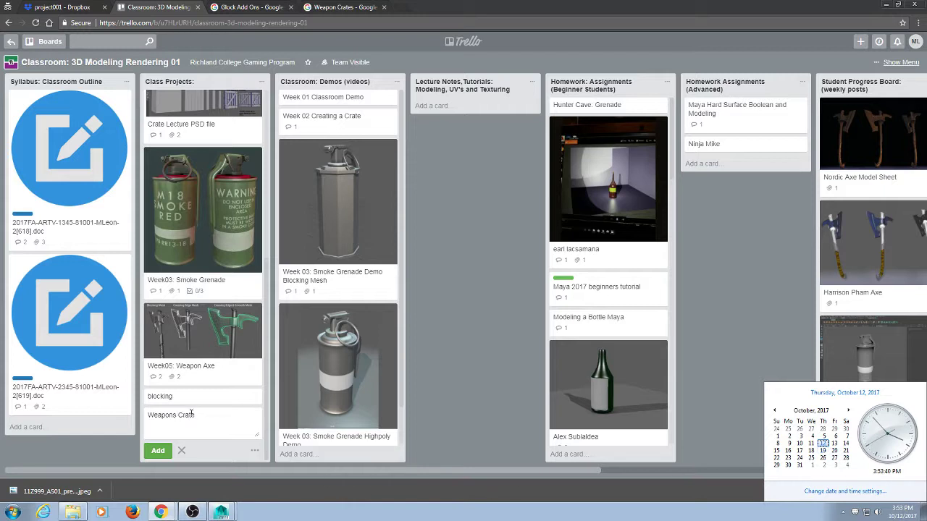
left_click(222, 418)
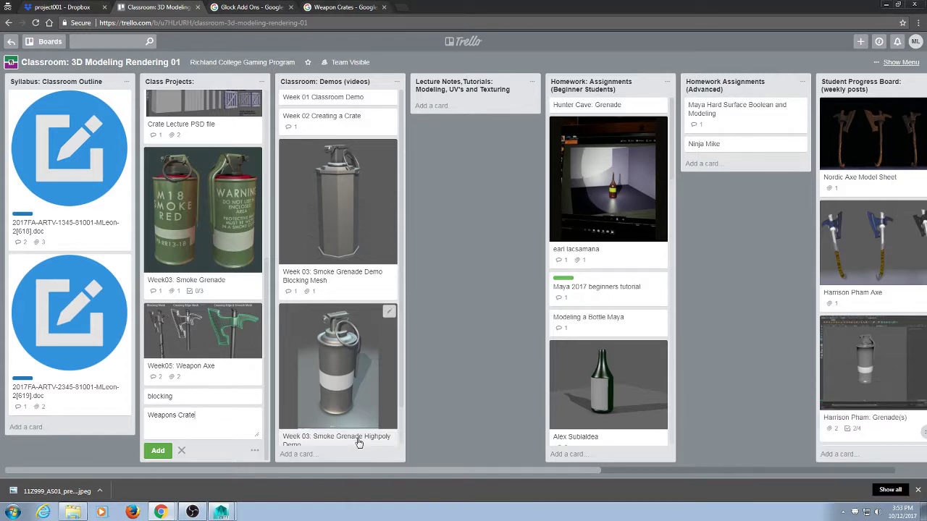
type("Highpoly Due10/19")
left_click(155, 451)
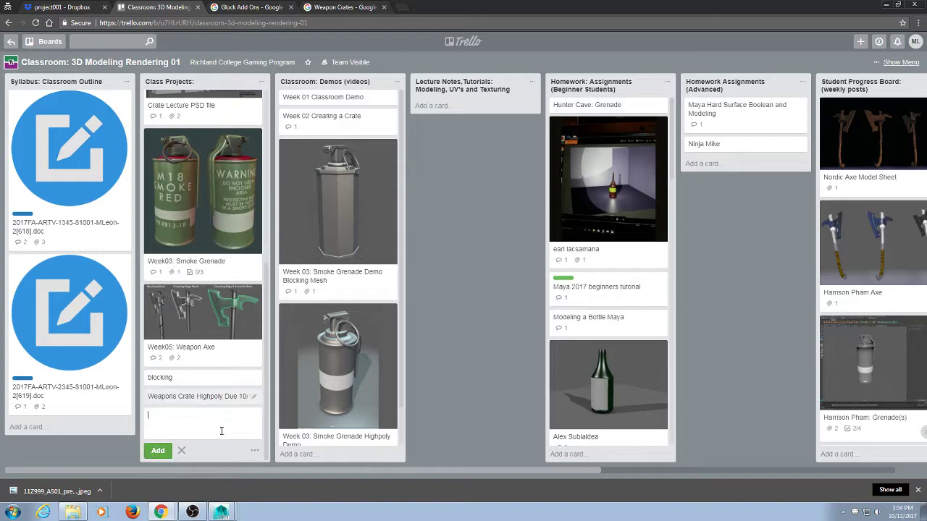
Step: Open the Weapons Crate card and attach the image 11Z999_AS01_preview from the computer
left_click(208, 398)
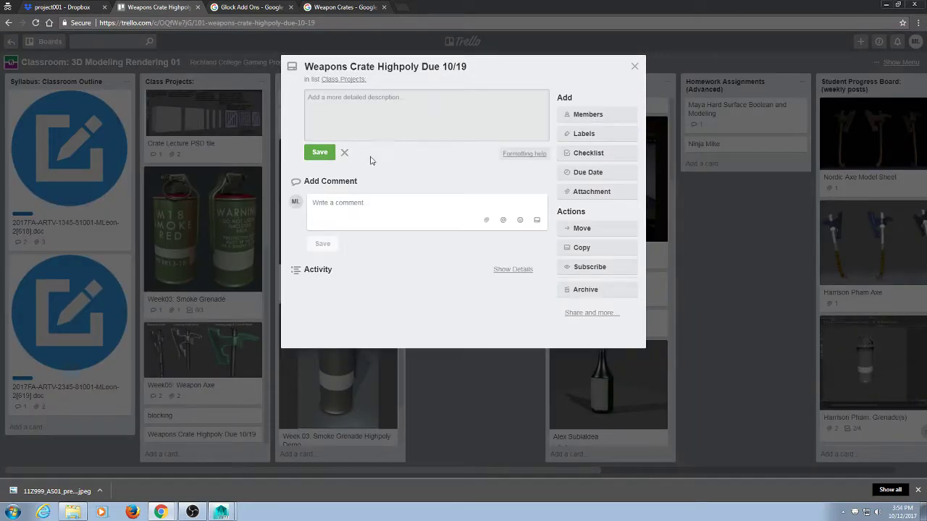
left_click(344, 218)
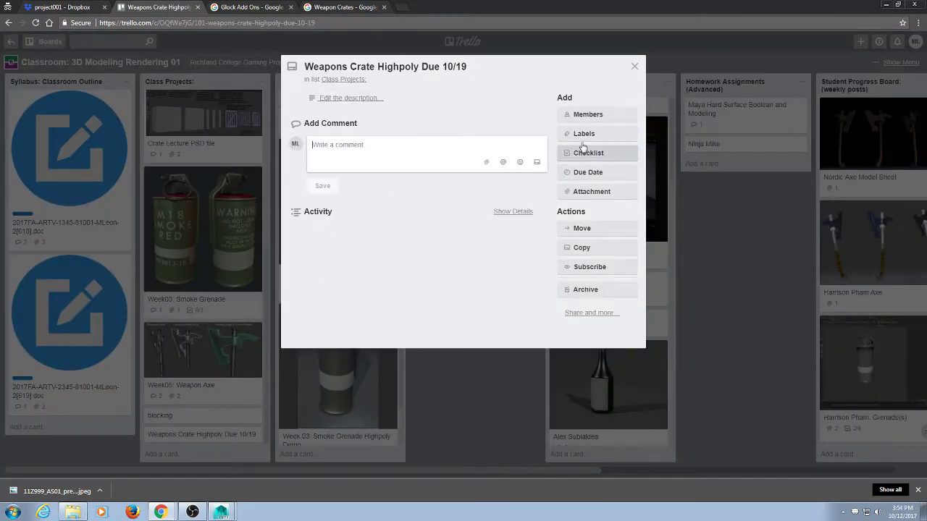
left_click(584, 193)
left_click(597, 232)
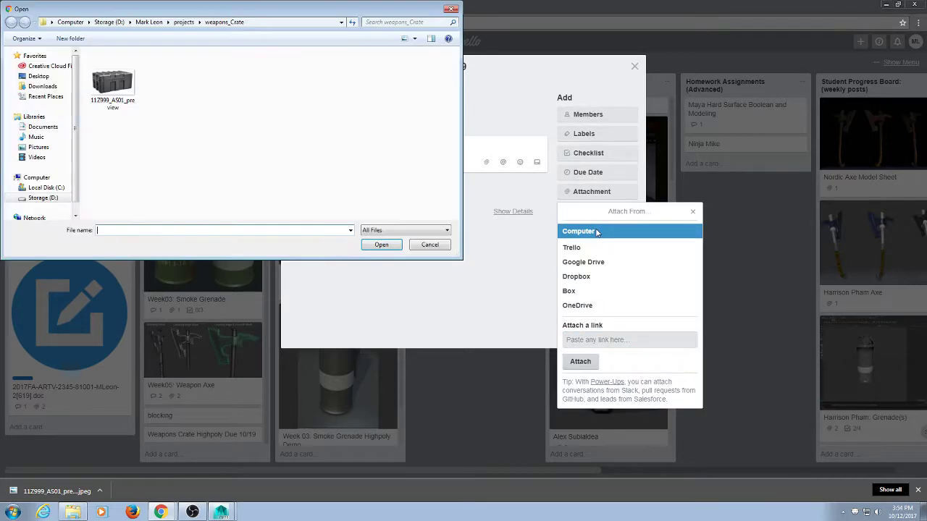
left_click(123, 96)
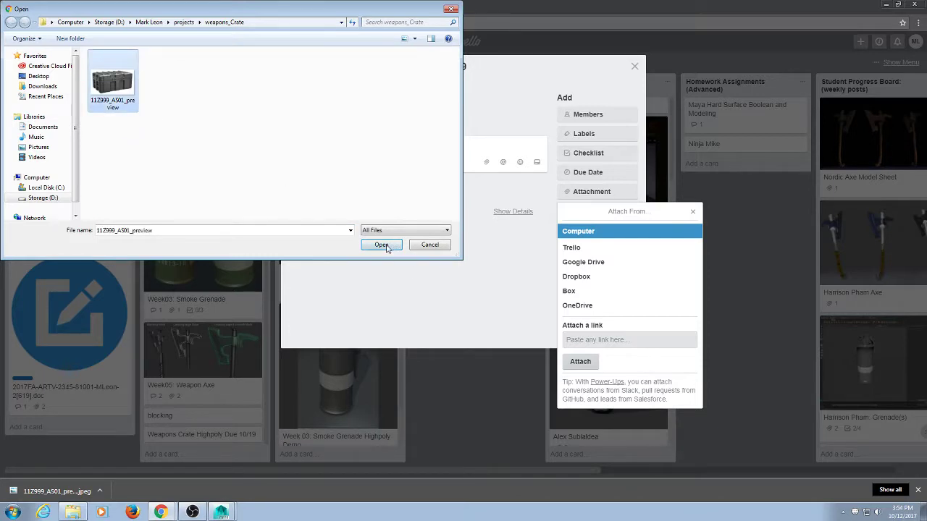
left_click(381, 244)
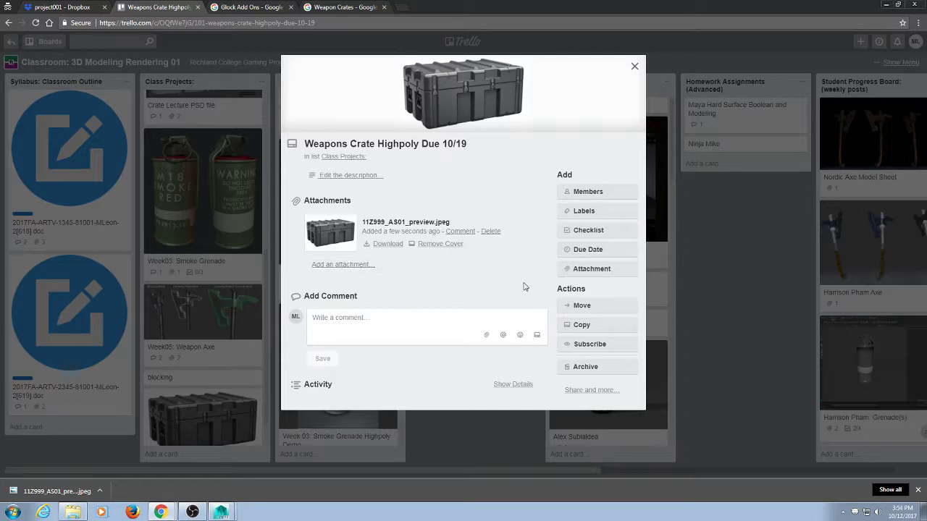
Step: Add a checklist titled "Modeling Steps" to the card, with the first item "Blocking Mesh (proxy)"
left_click(596, 231)
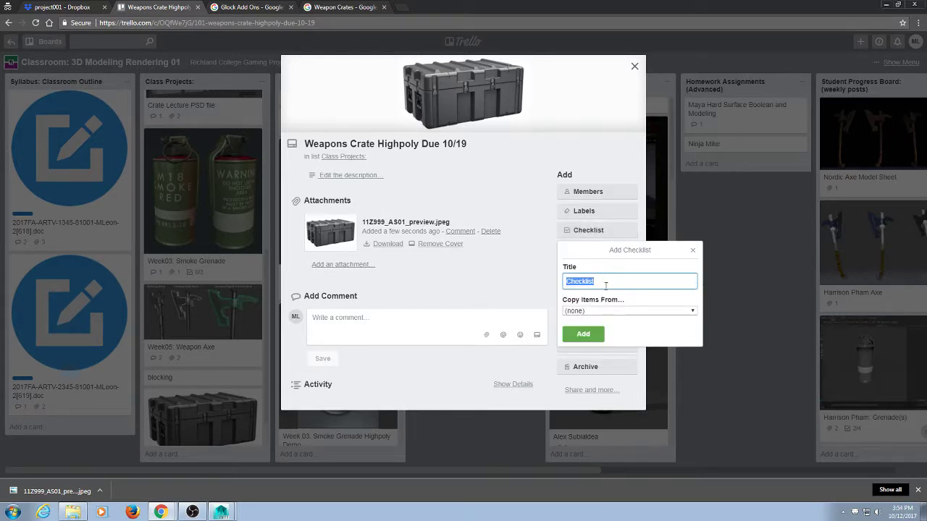
type("Modeling Steps")
left_click(624, 311)
left_click(624, 313)
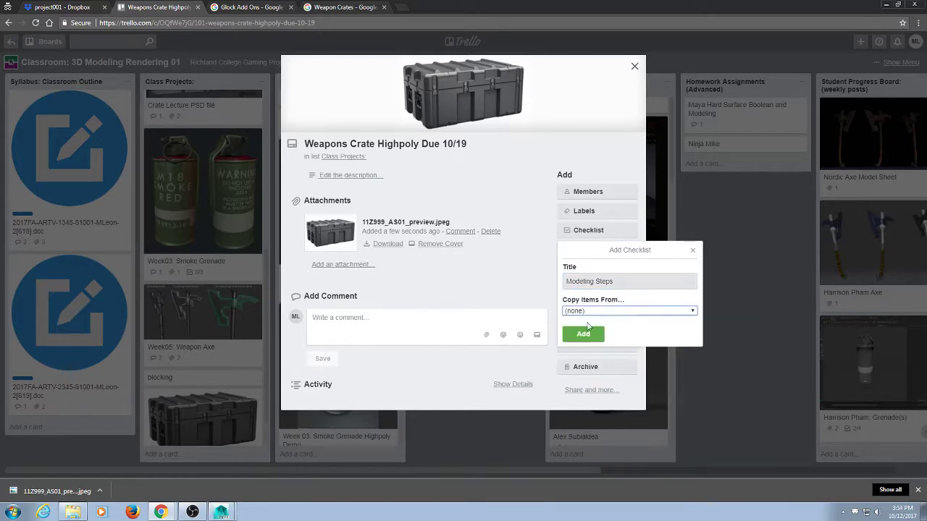
left_click(579, 335)
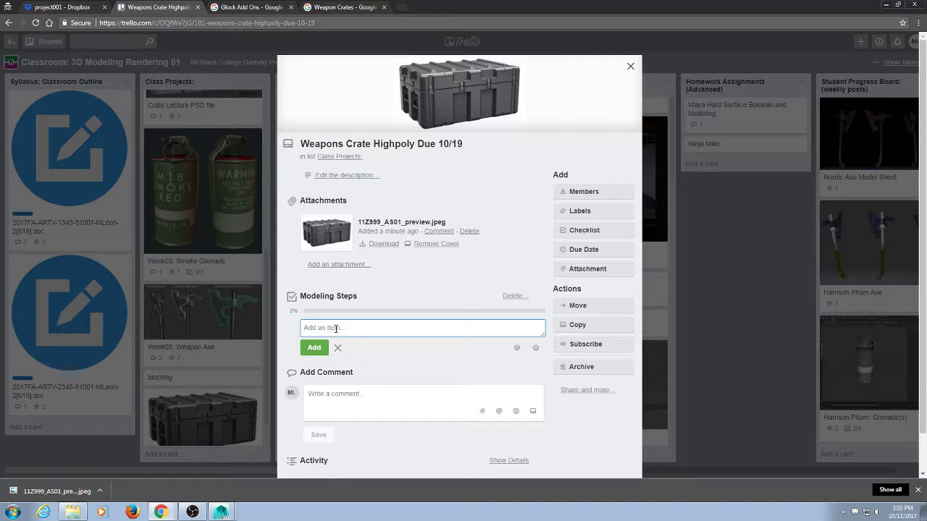
type("Blocking Mesh (proxy))")
left_click(315, 349)
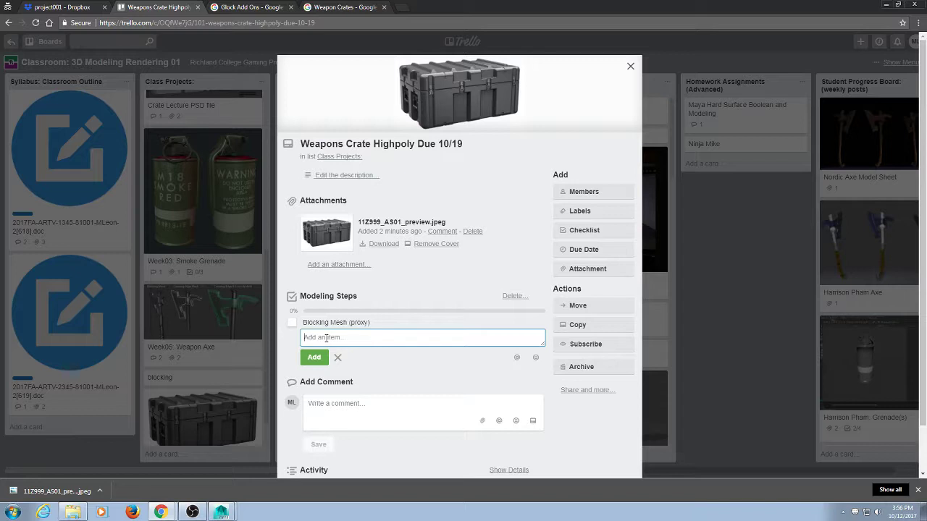
Step: Add the checklist item "Highpoly (Creasing Edges, and Adding Holding Edge loops)"
type("Highpoly")
type("(Creasing Edges, and Addingt")
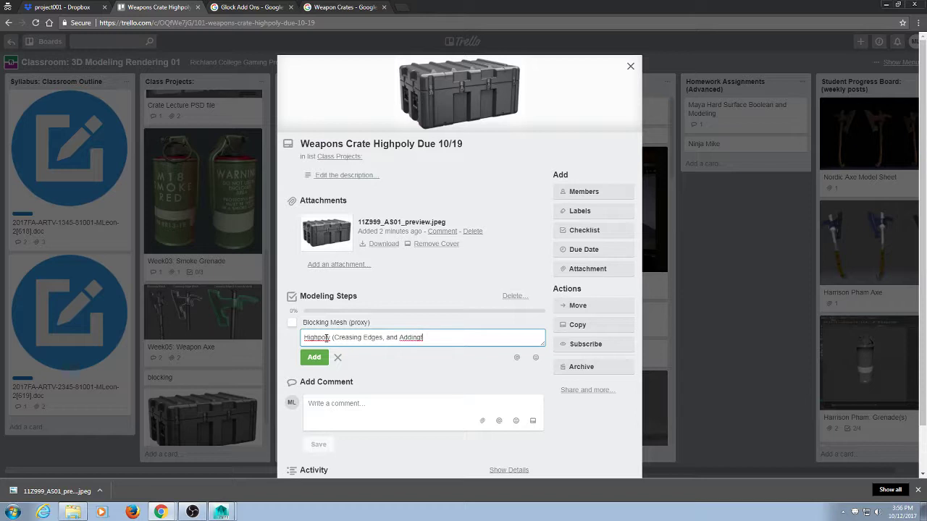
key("BackSpace")
type("edgeloops")
key("BackSpace")
type("E")
type("Holding")
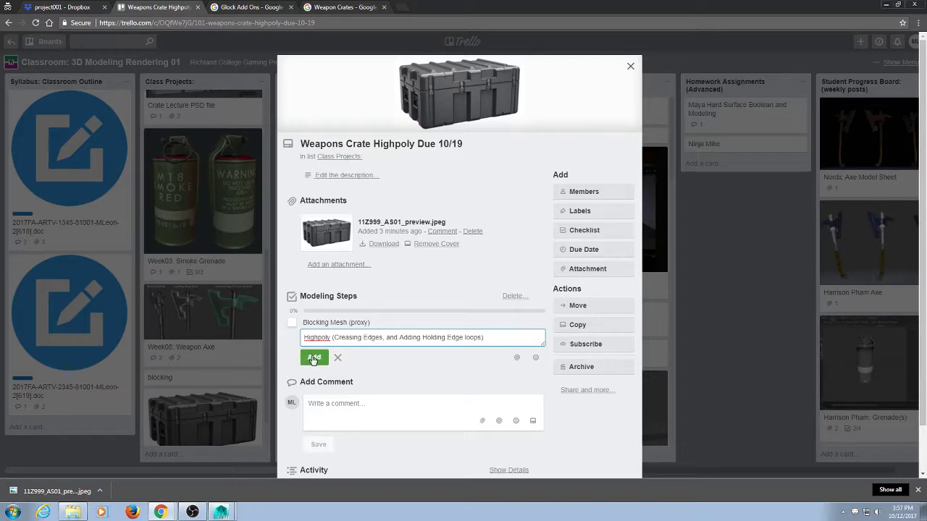
left_click(314, 358)
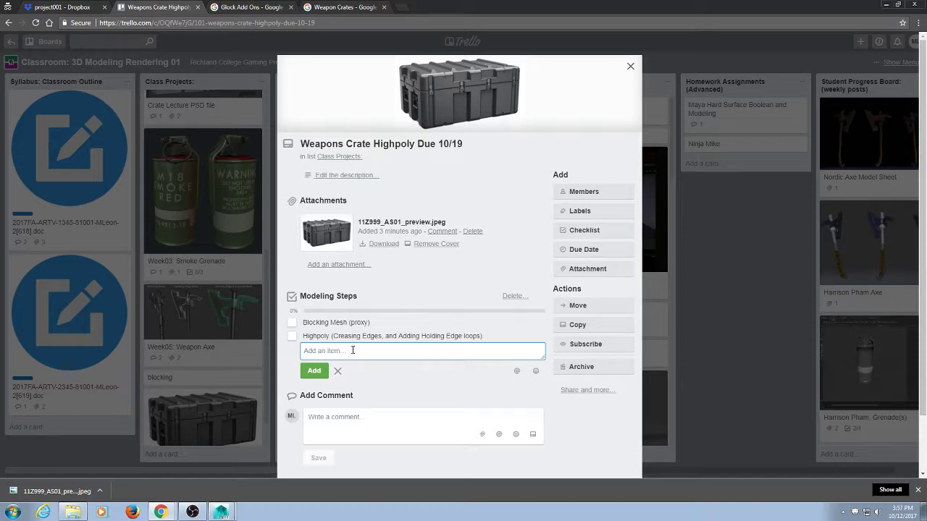
Step: Extend the Blocking Mesh item to read "Blocking Mesh (proxy) 1: Big Shapes, 2: Mid Shapes 3: Small Shapes" and save it
left_click(382, 323)
left_click(378, 323)
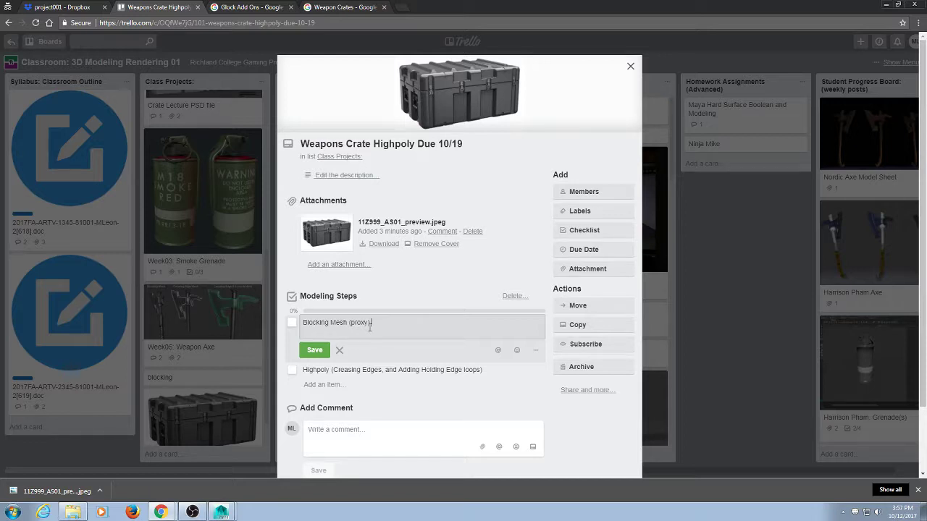
type("-1: Big Shapes,")
key("BackSpace")
type(", 2: Mid Shapes 3:Smalles")
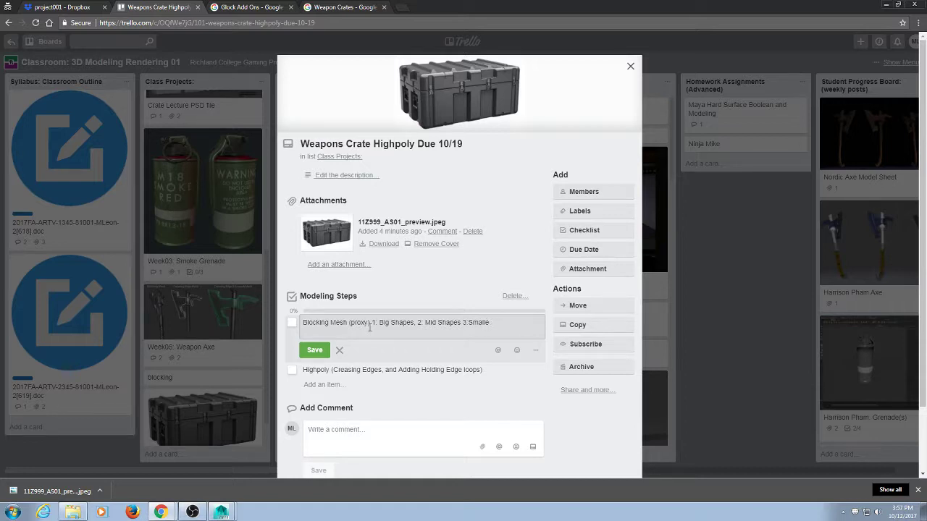
key("BackSpace")
type("l Shapes:")
key("Return")
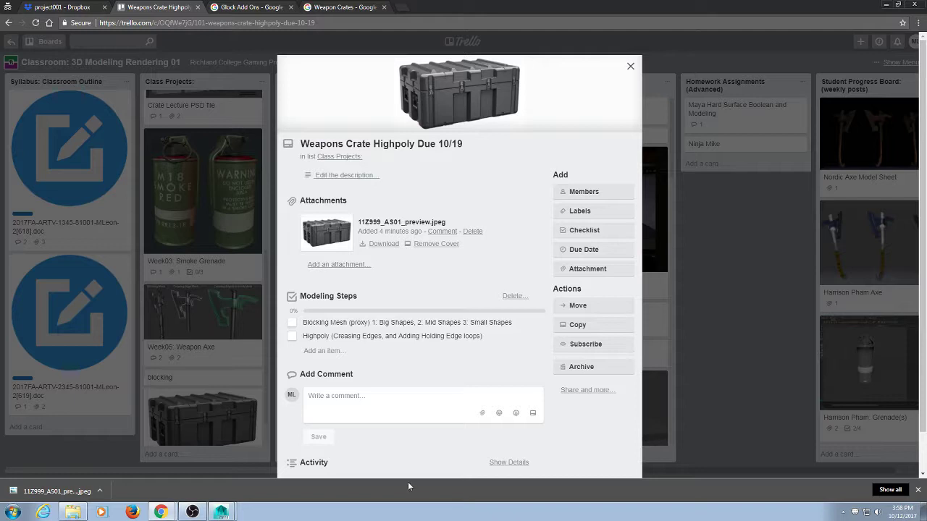
Step: Add the checklist item "Refine Details" and finish entering items
left_click(323, 355)
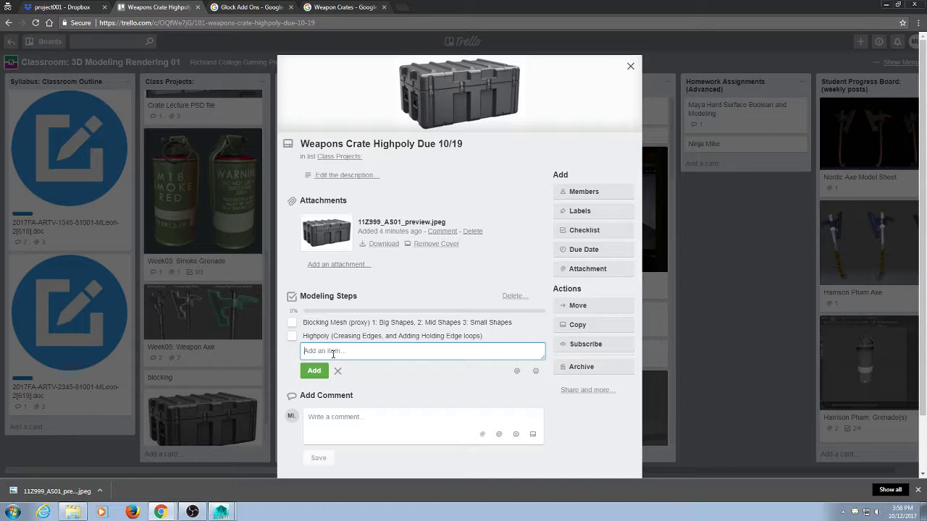
type("Re")
type("fine D")
type("et")
type("ai")
type("e")
left_click(307, 373)
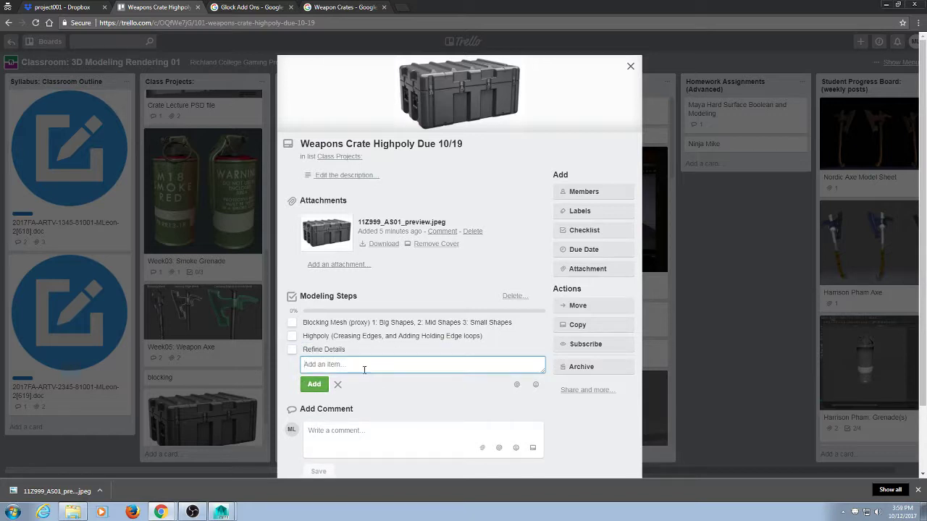
left_click(376, 389)
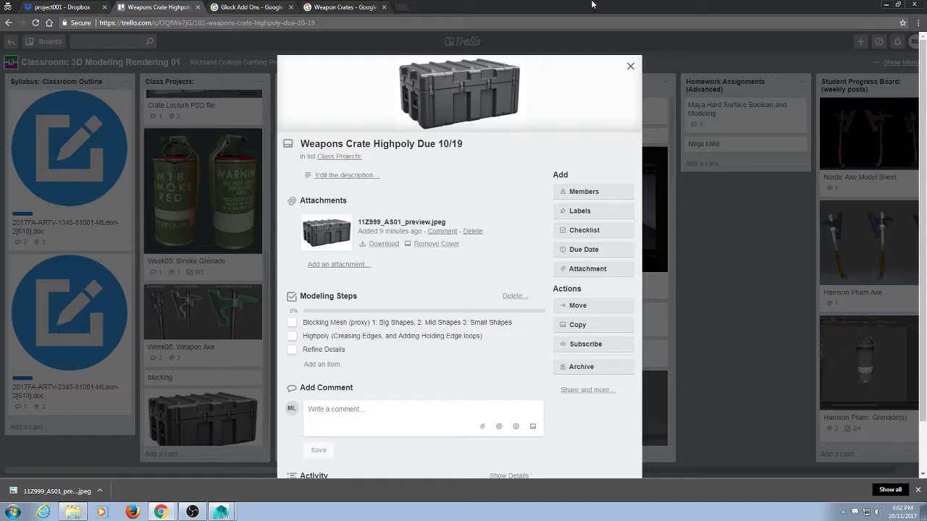
Step: Download the attached crate image from the card and minimize the browser to return to the desktop
right_click(451, 90)
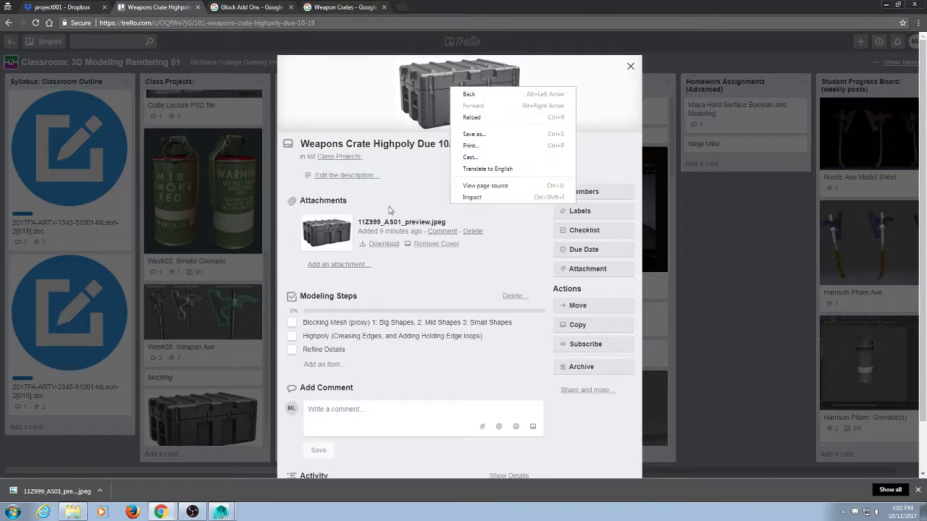
left_click(386, 246)
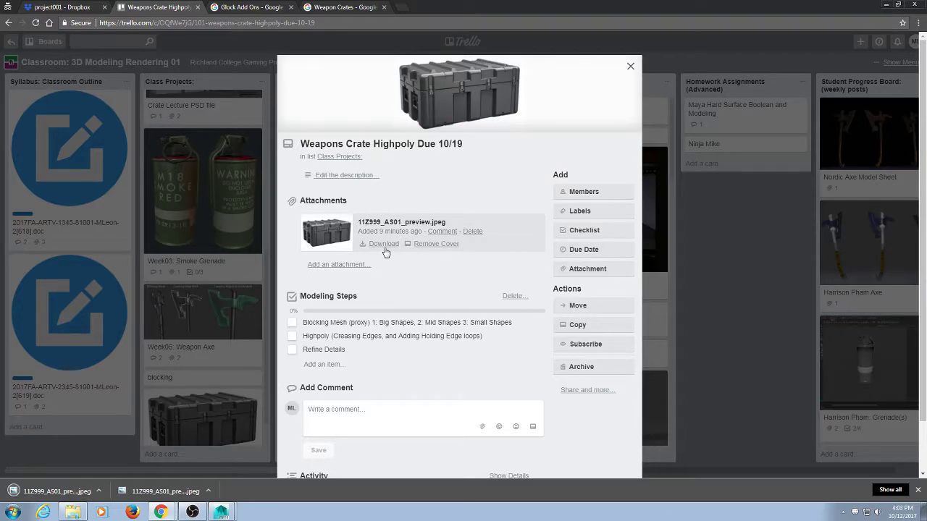
left_click(885, 5)
left_click(179, 221)
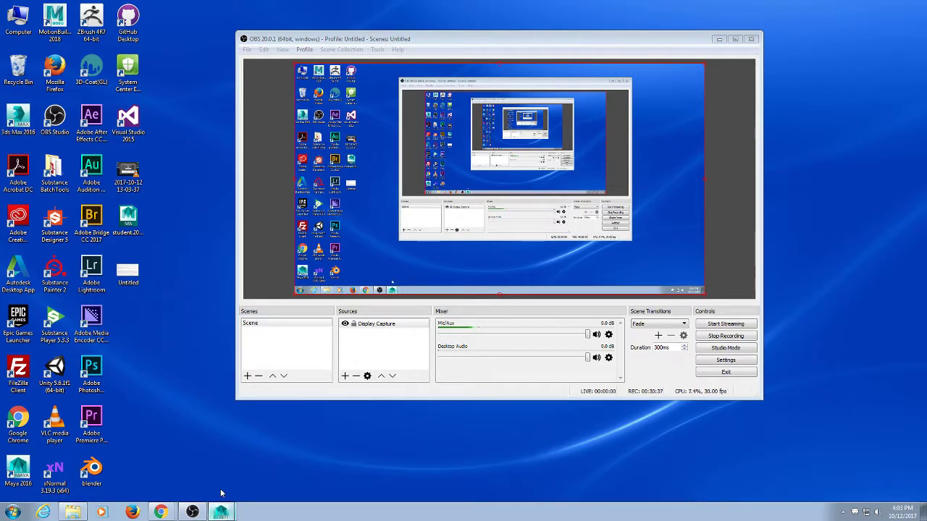
Step: Switch to Maya and arrange the views so only the perspective view above and the front view below remain
left_click(220, 513)
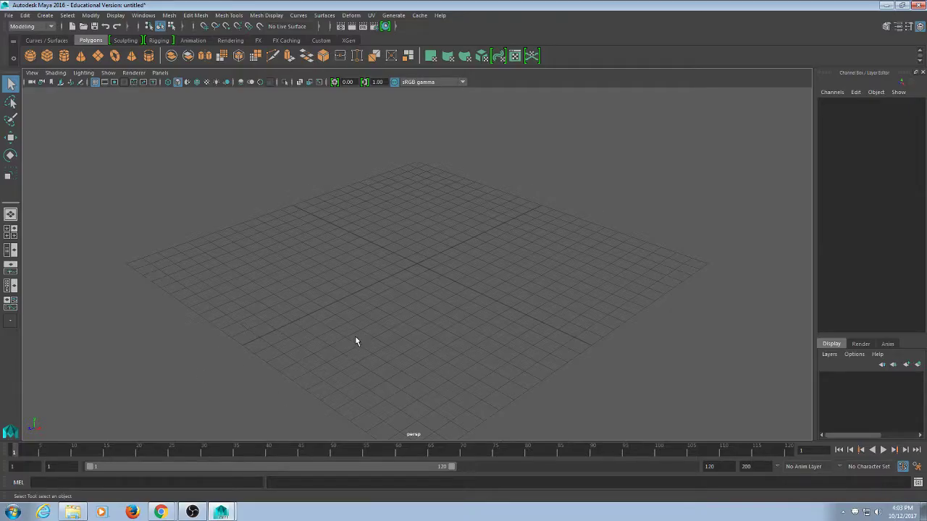
key("space")
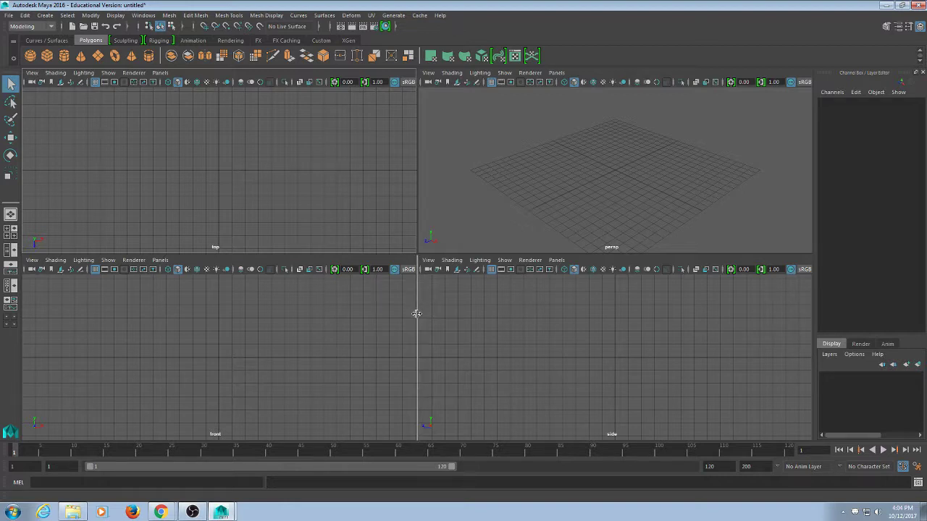
left_click_drag(417, 314, 809, 319)
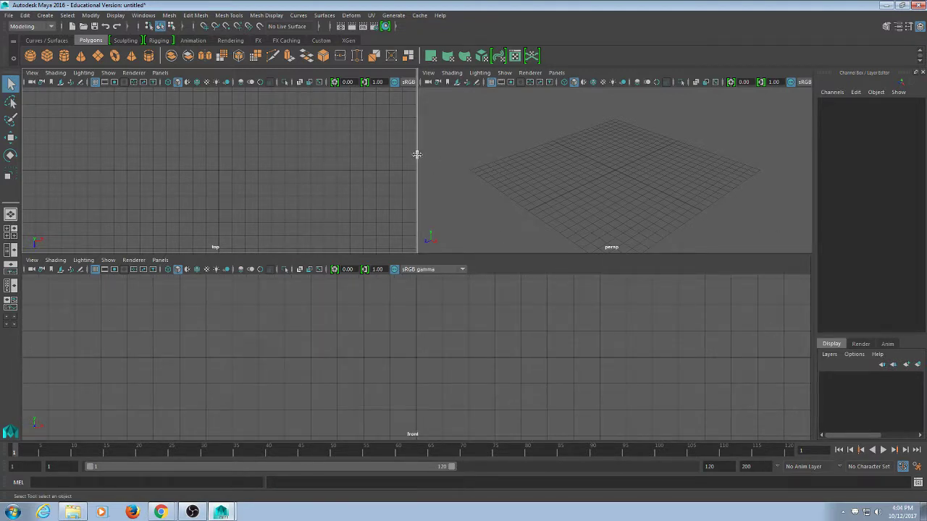
left_click_drag(417, 155, 2, 192)
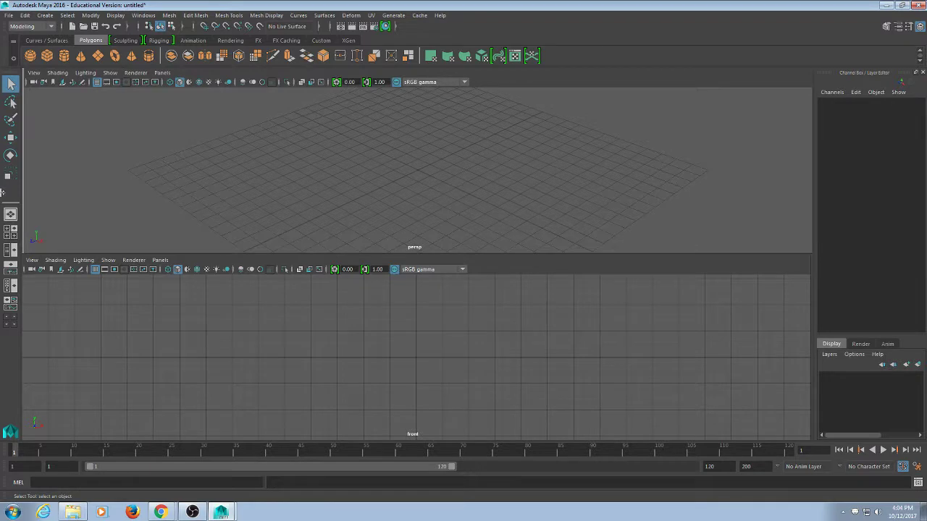
Step: Import the crate preview JPEG from the weapons_Crate project folder on the D: drive as an image plane in the front view
left_click(413, 330)
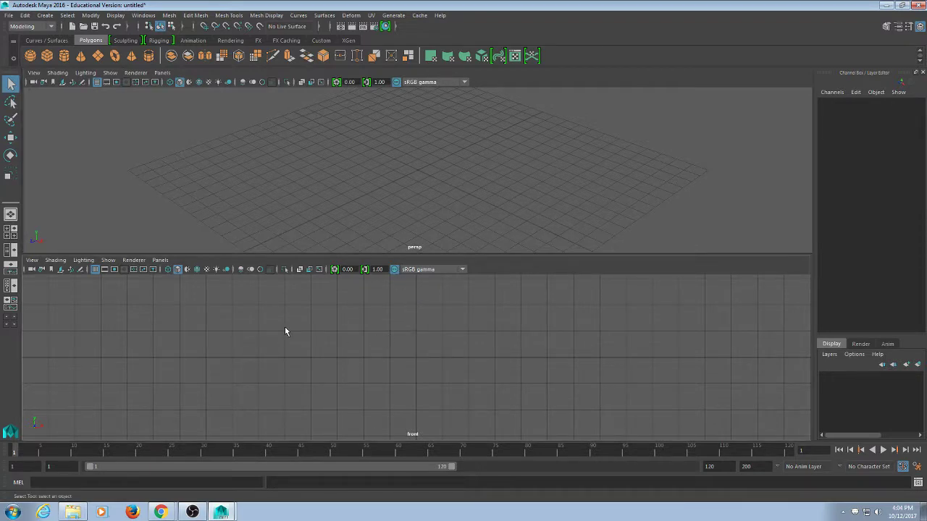
left_click(32, 260)
mouse_move(58, 262)
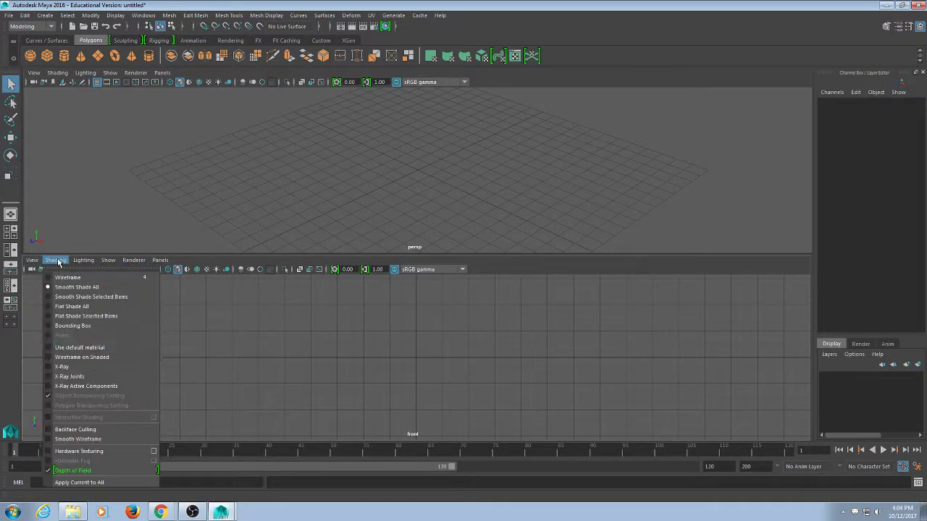
mouse_move(49, 438)
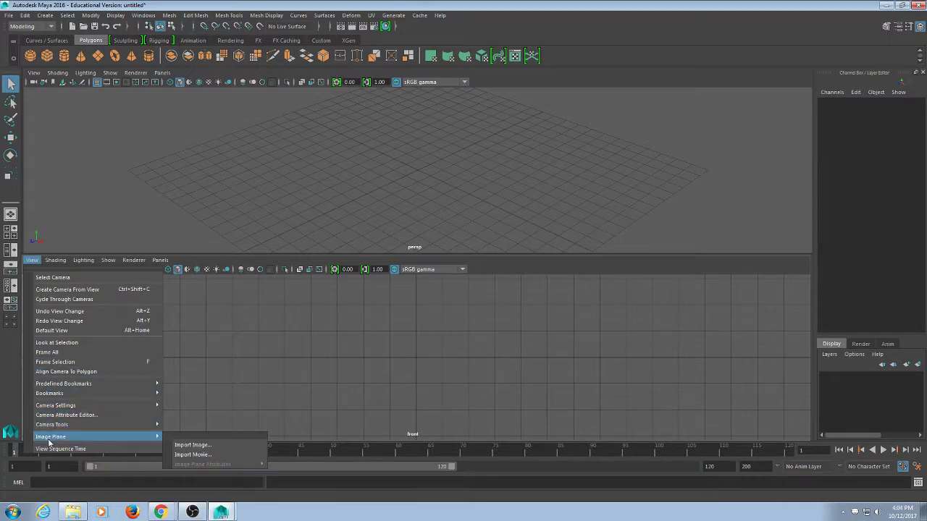
left_click(211, 446)
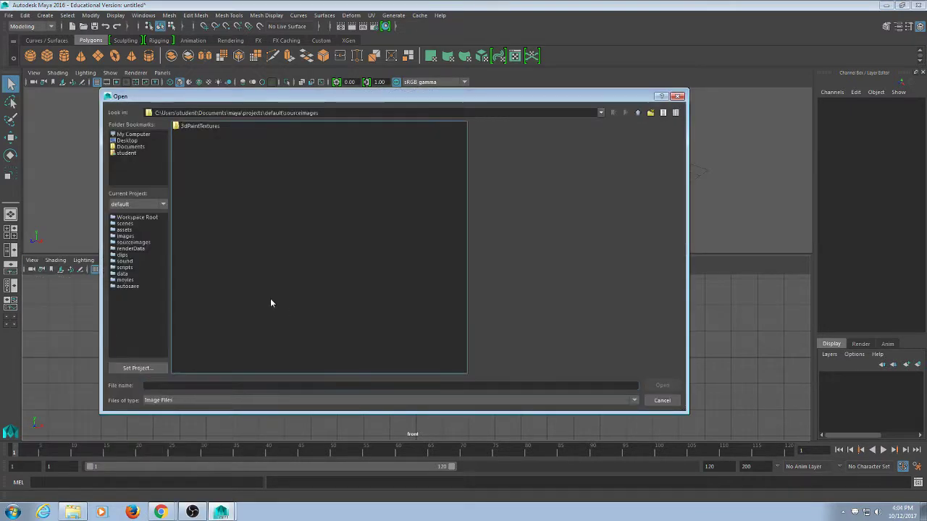
left_click(128, 140)
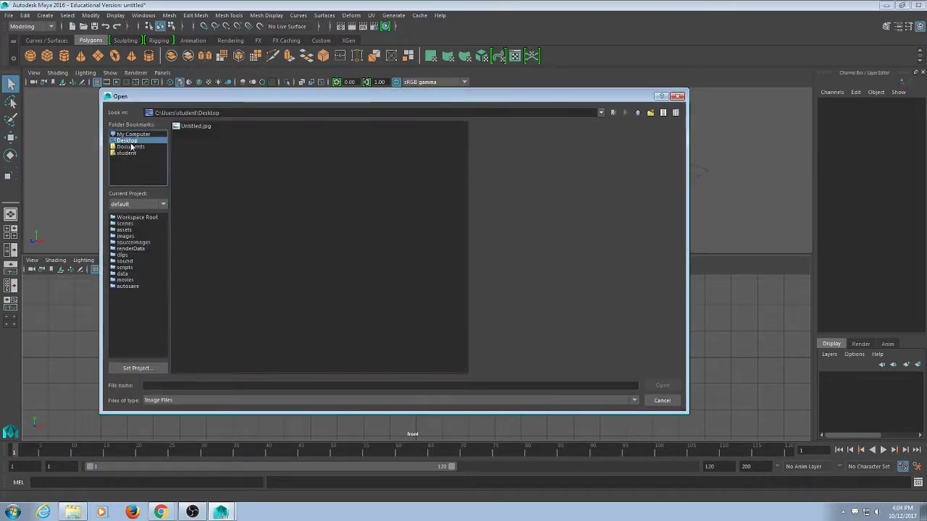
left_click(133, 134)
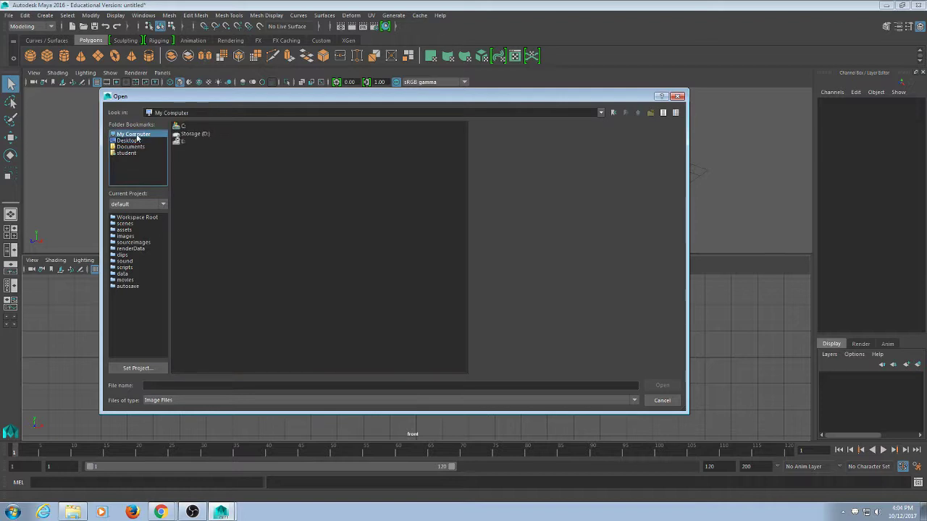
double_click(189, 136)
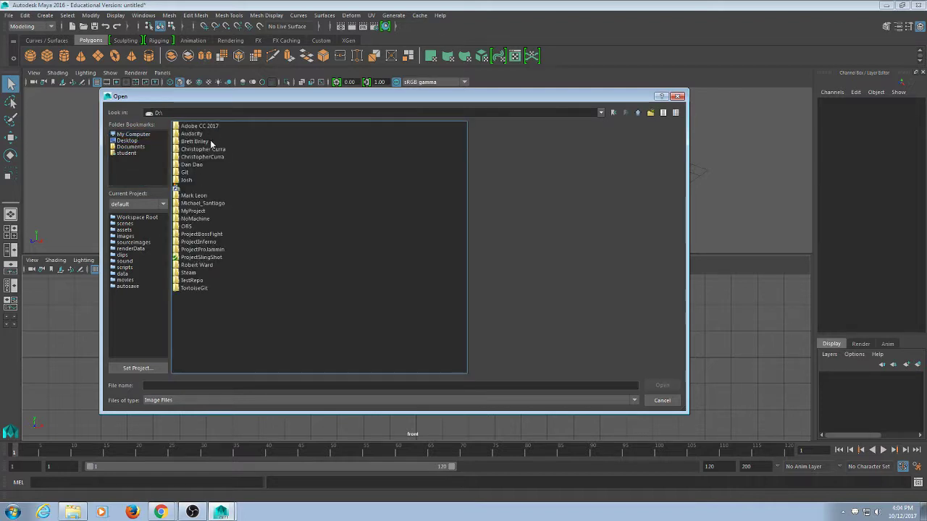
double_click(194, 196)
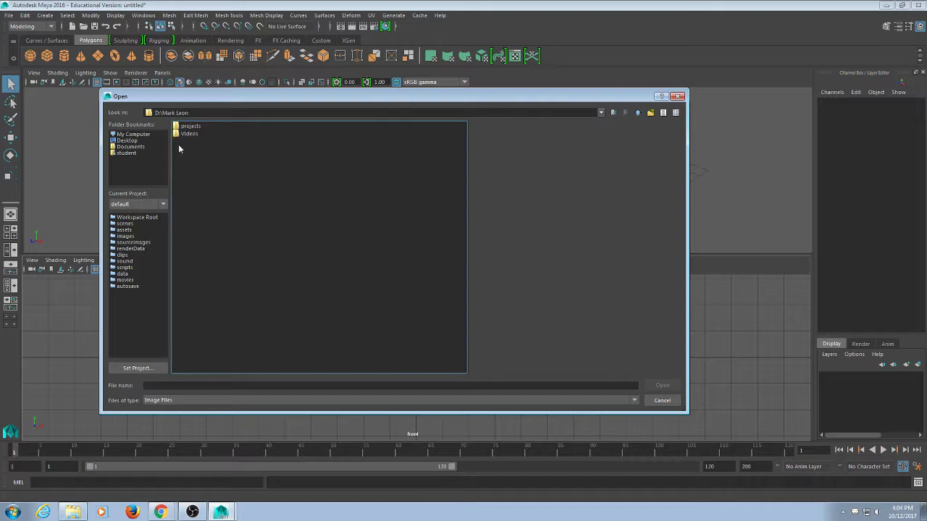
double_click(189, 126)
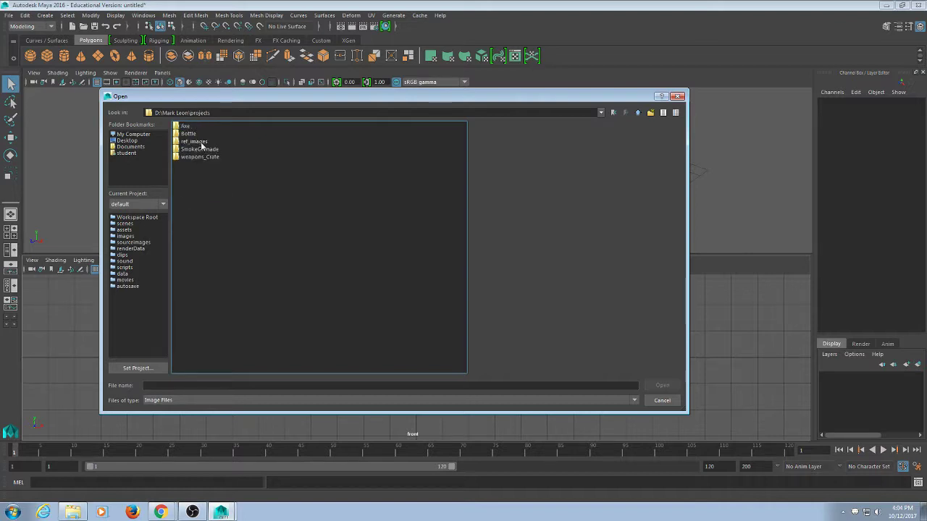
double_click(197, 157)
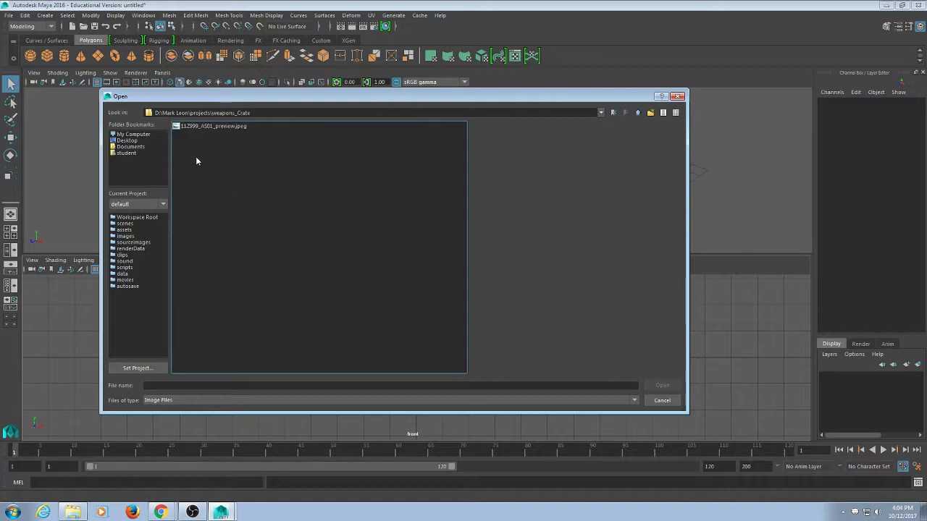
left_click(210, 126)
left_click(660, 385)
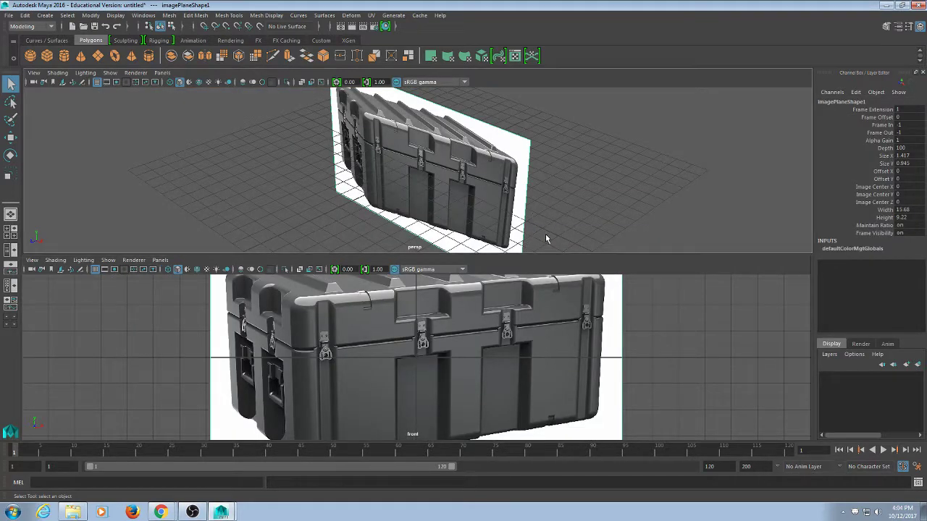
Step: Move the crate image plane back along Z to about -14.16, behind the grid
scroll(685, 357, "down", 5)
scroll(605, 313, "down", 2)
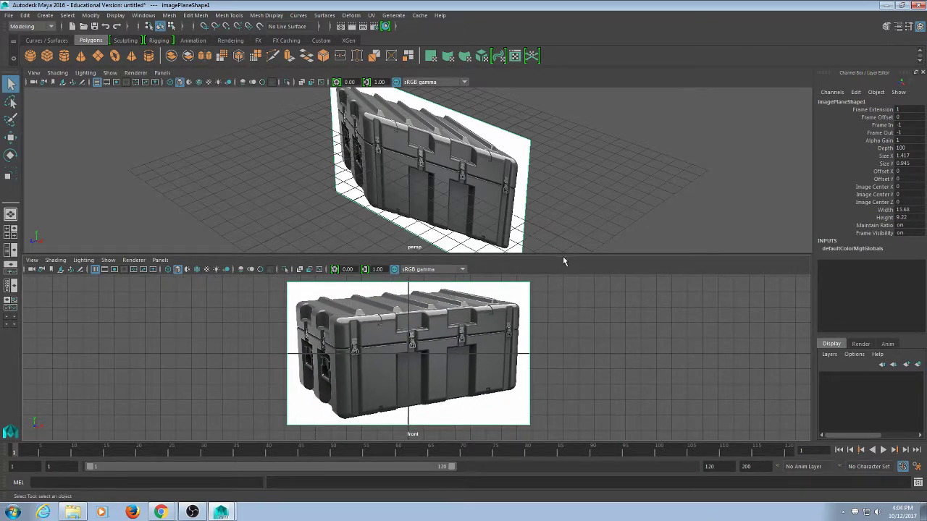
left_click_drag(563, 193, 509, 212, "alt")
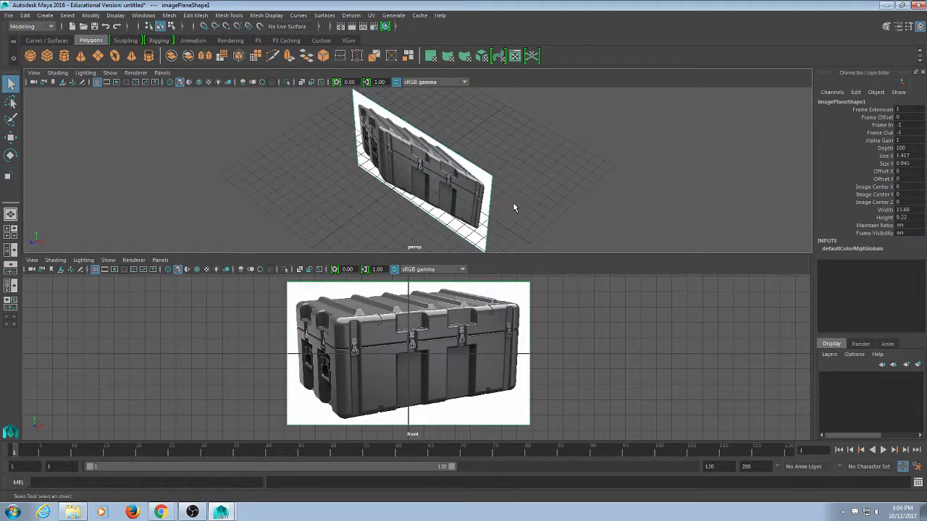
key("w")
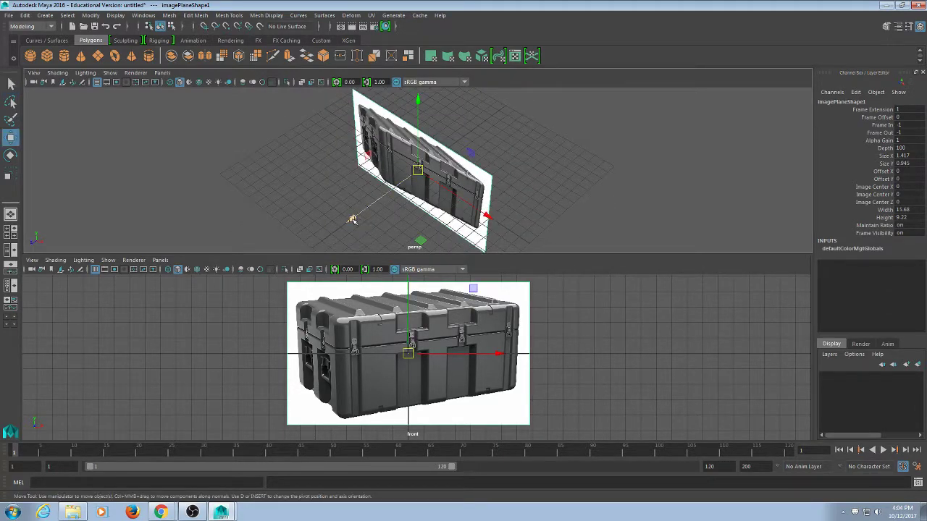
middle_click_drag(352, 220, 483, 155)
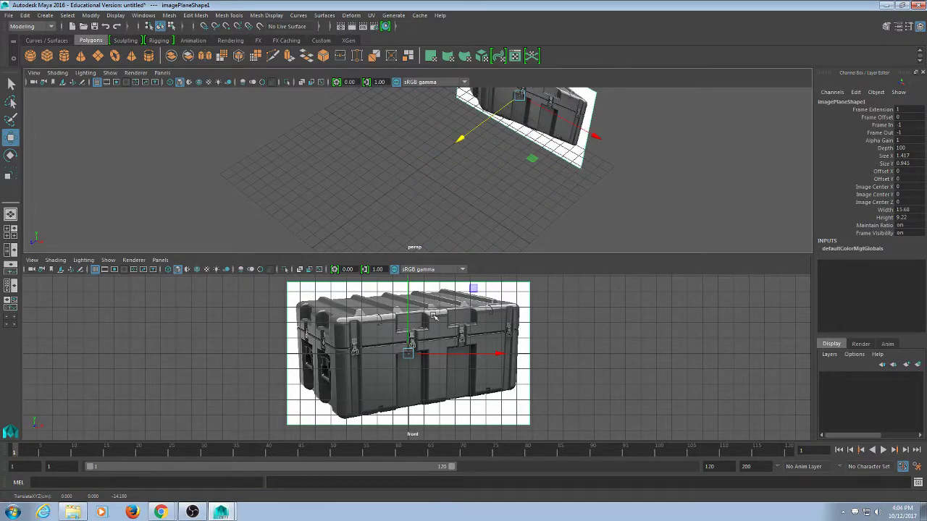
Step: Raise the image plane to about 3.38 in Y so the crate's base sits near the grid's ground line, and deselect it
scroll(572, 358, "down", 3)
middle_click_drag(478, 323, 494, 354, "alt")
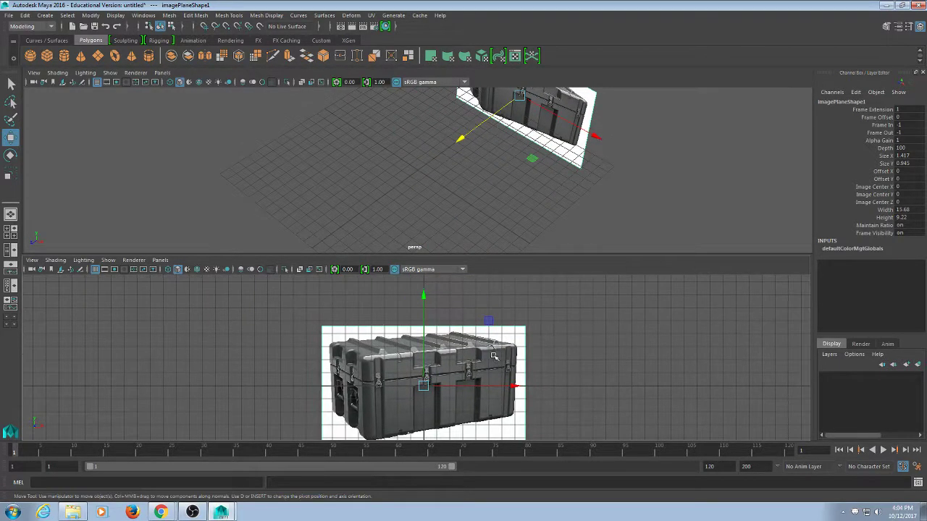
left_click_drag(423, 322, 438, 279)
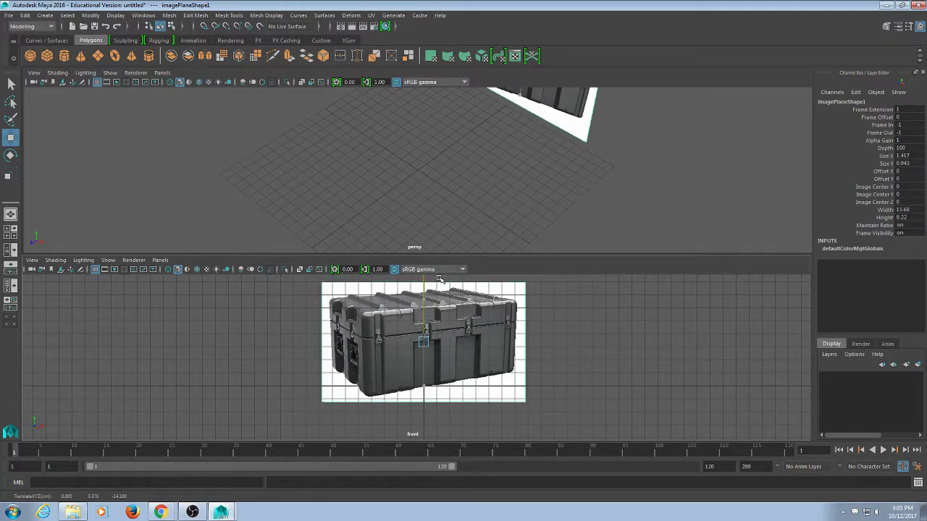
left_click(629, 343)
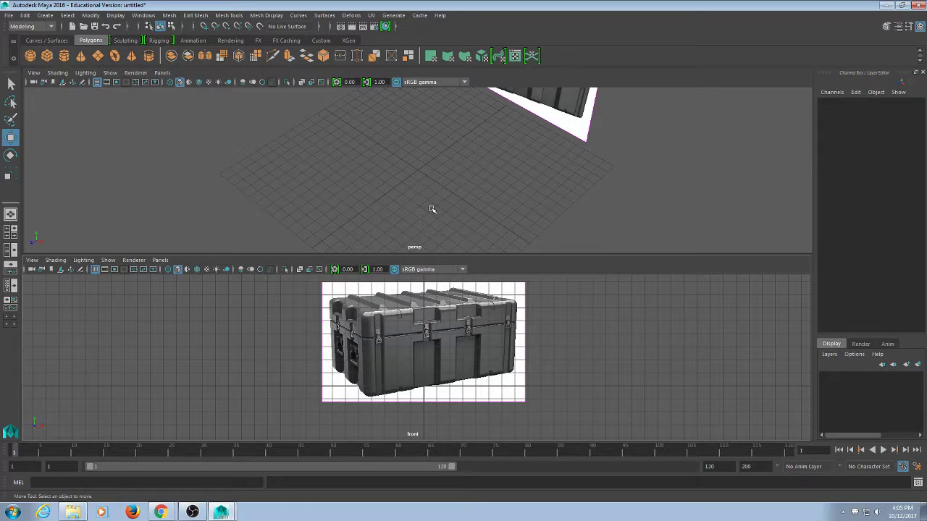
Step: Hide image planes in the perspective view only
mouse_move(431, 214)
right_mouse_down("alt")
mouse_move(431, 153)
mouse_move(434, 174)
mouse_move(423, 159)
right_mouse_up("alt")
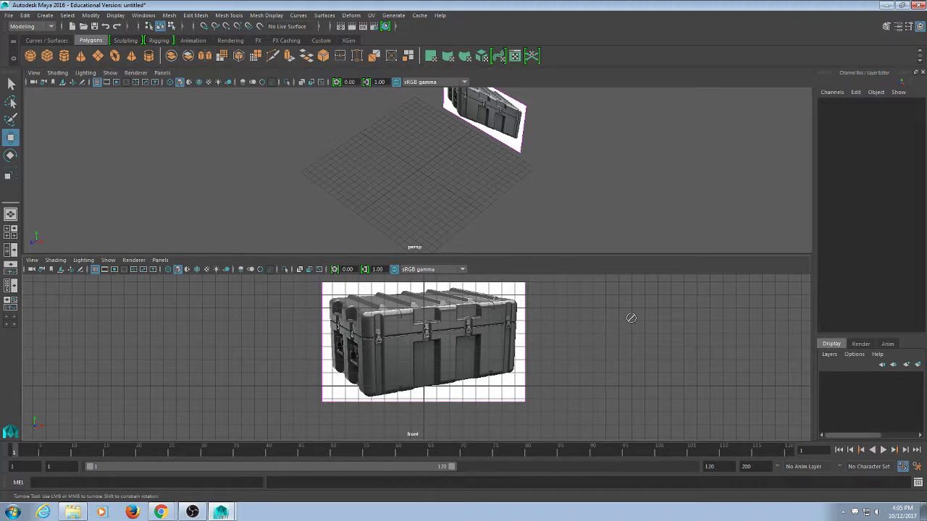
left_click_drag(441, 176, 427, 161, "alt")
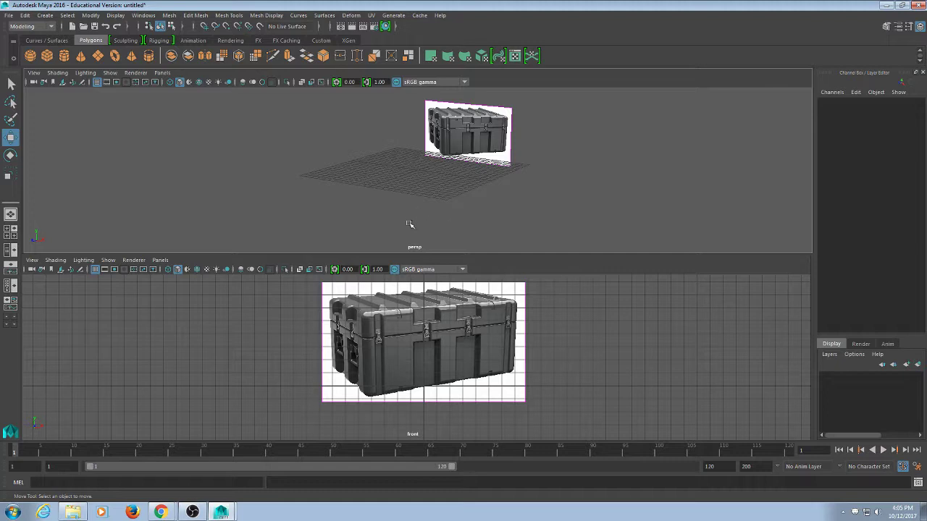
left_click_drag(410, 223, 458, 222, "alt")
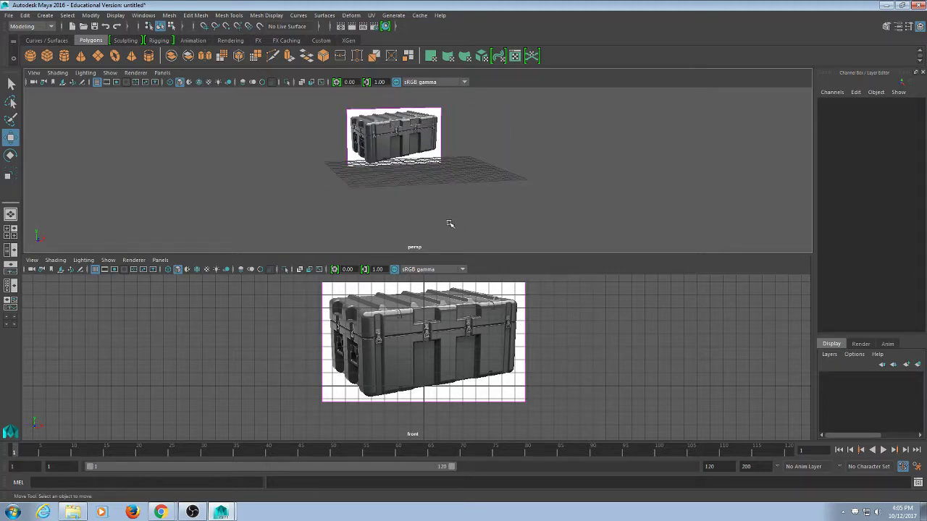
key("alt")
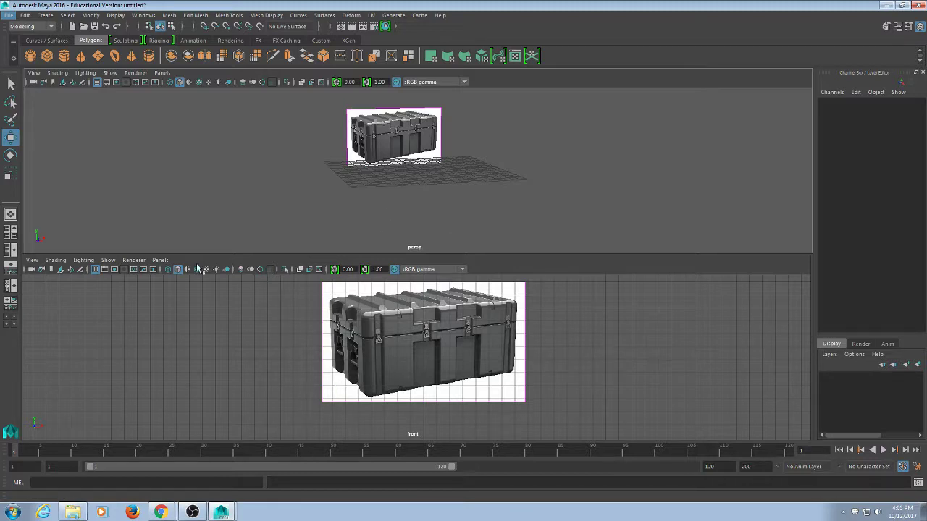
left_click_drag(497, 166, 921, 131, "alt")
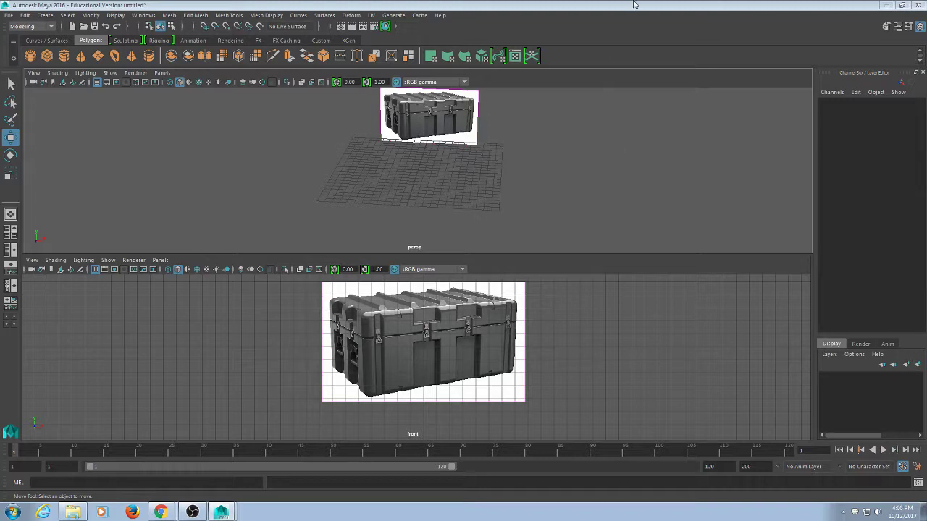
left_click(569, 165)
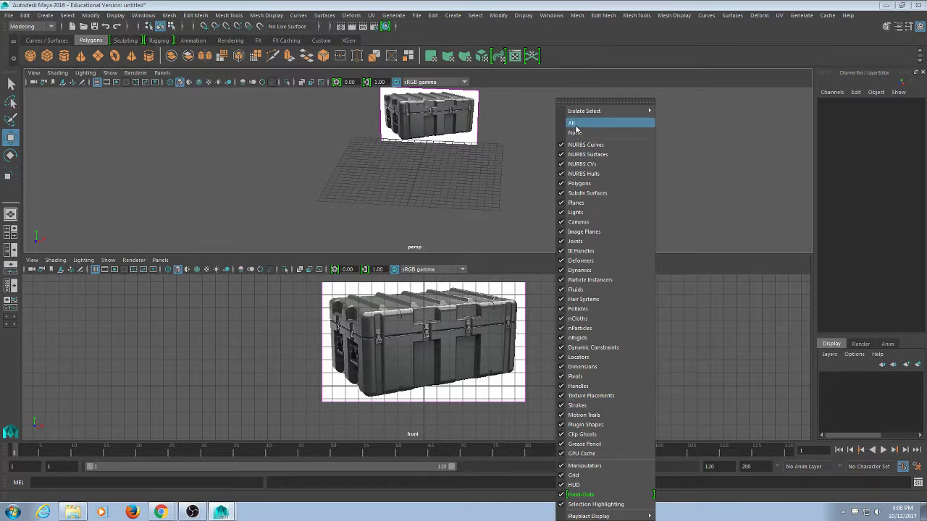
left_click(579, 231)
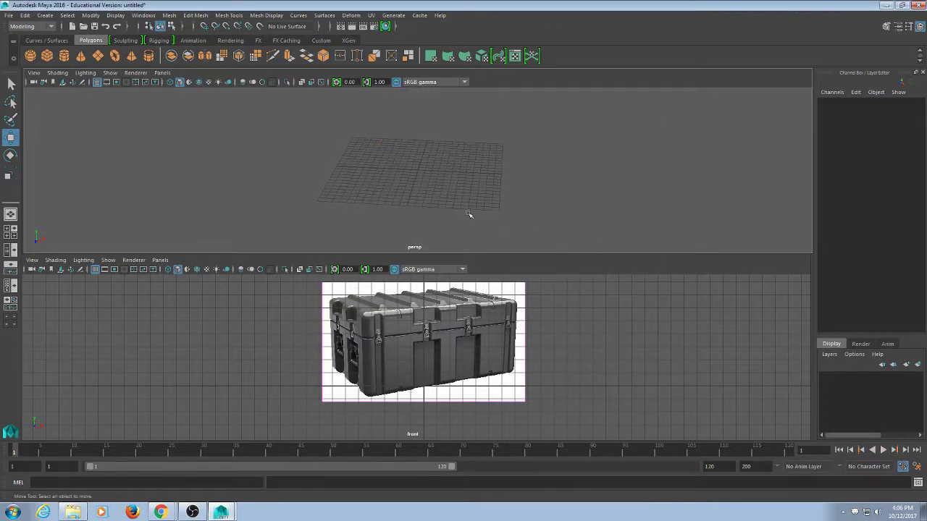
left_click_drag(529, 204, 522, 196, "alt")
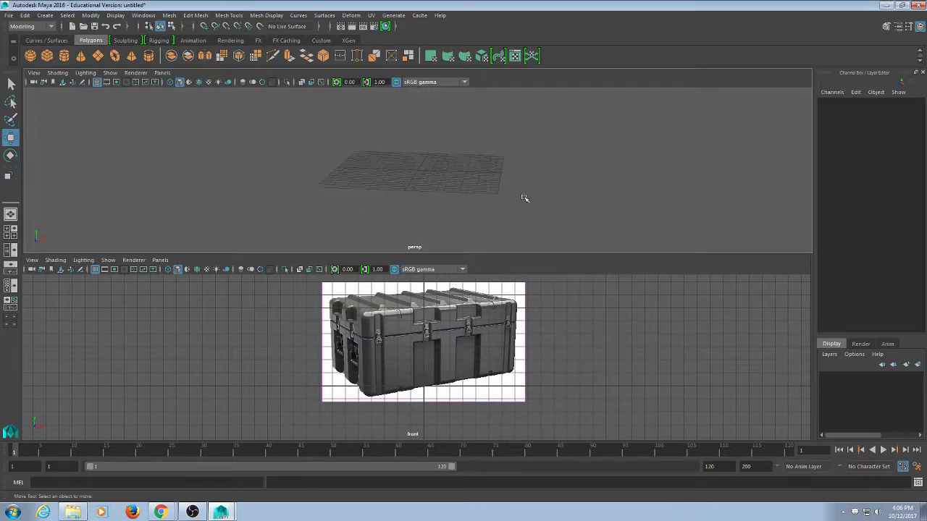
Step: Put the crate image plane on a new display layer and set that layer to Reference (R)
left_click(621, 385)
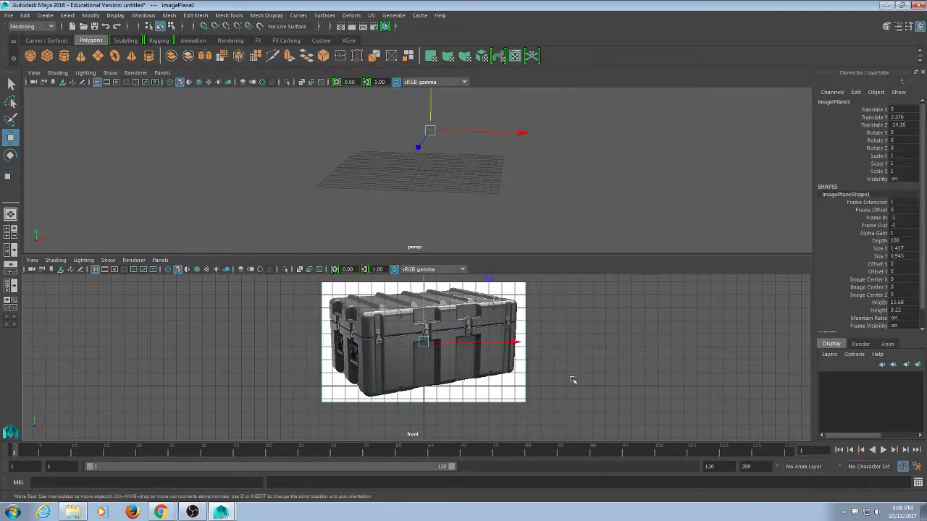
left_click(917, 363)
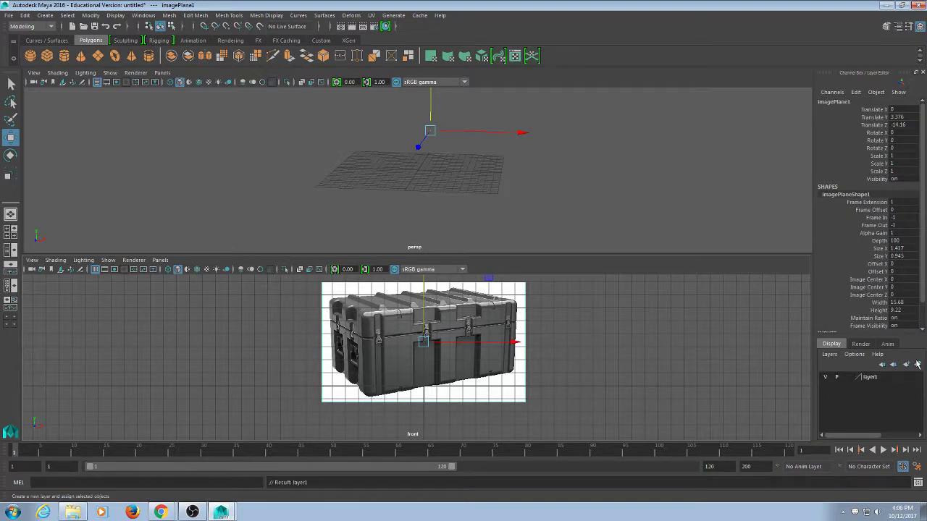
left_click(848, 378)
left_click(848, 378)
left_click(590, 358)
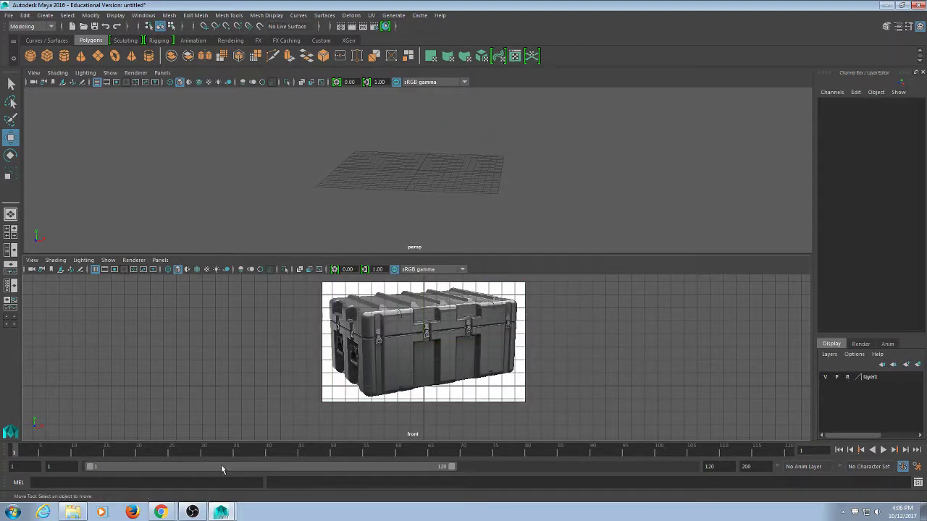
Step: Select the image plane through its display layer
left_click(868, 382)
right_click(869, 383)
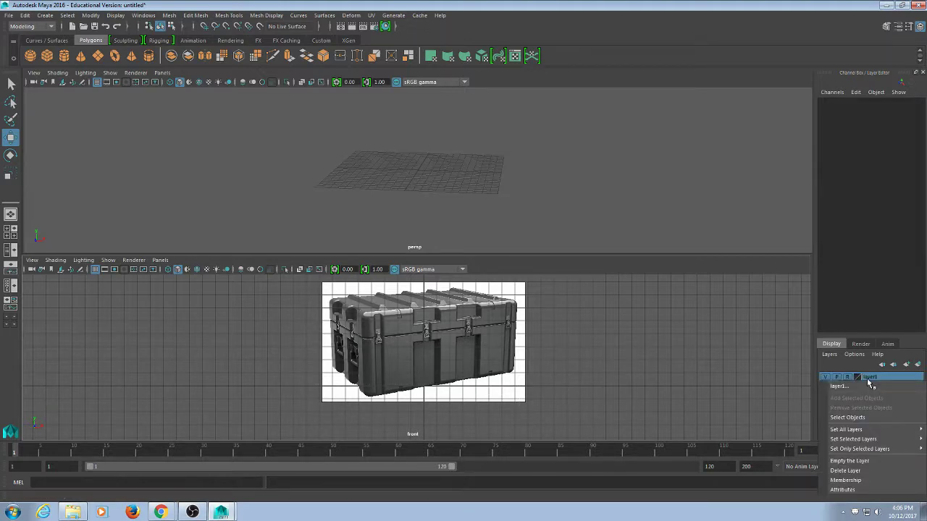
left_click(849, 418)
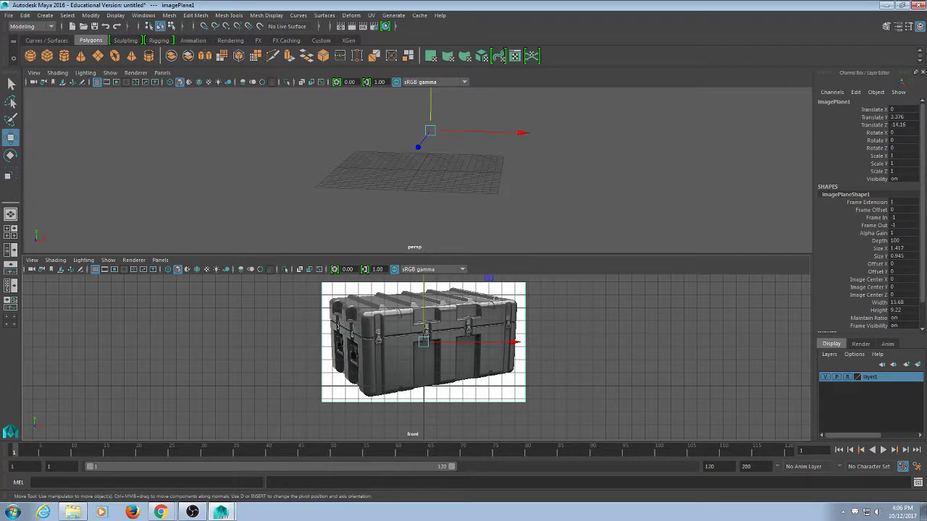
Step: Set the crate image plane's Alpha Gain to 0.5 and deselect it
double_click(898, 233)
key("Return")
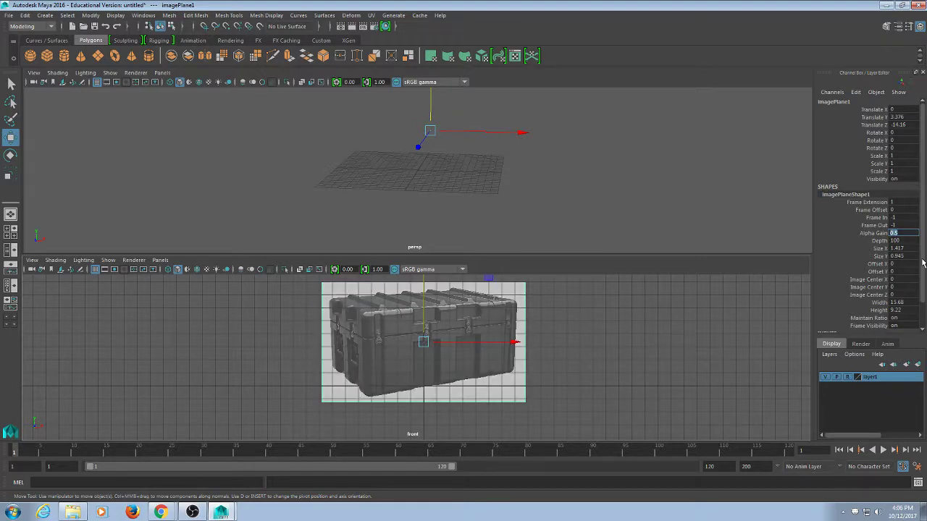
left_click(590, 370)
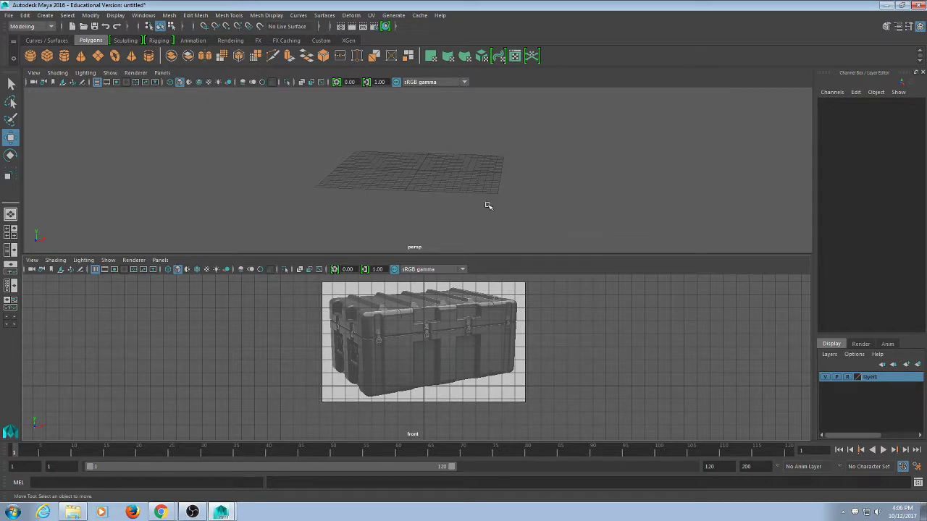
Step: Hide cameras in the perspective view
left_click_drag(488, 205, 495, 211, "alt")
left_click_drag(608, 180, 456, 157, "alt")
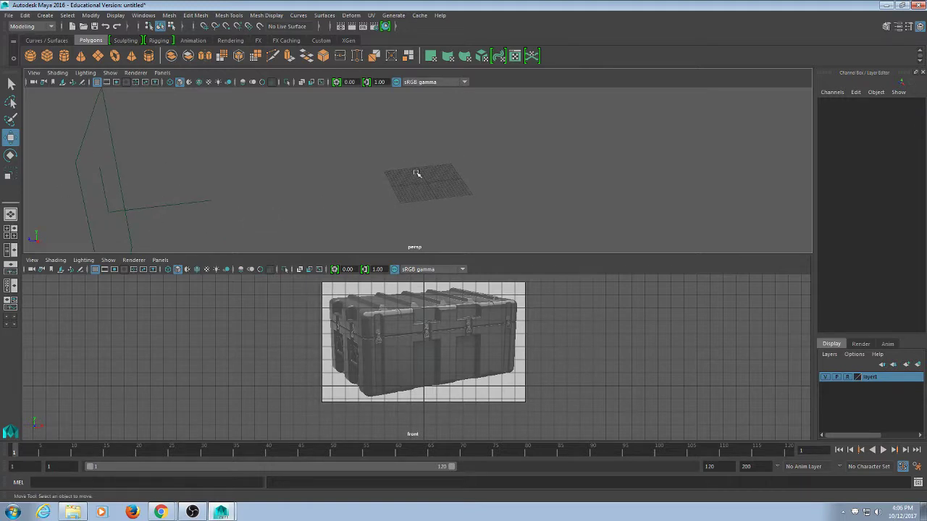
left_click_drag(559, 174, 573, 182, "alt")
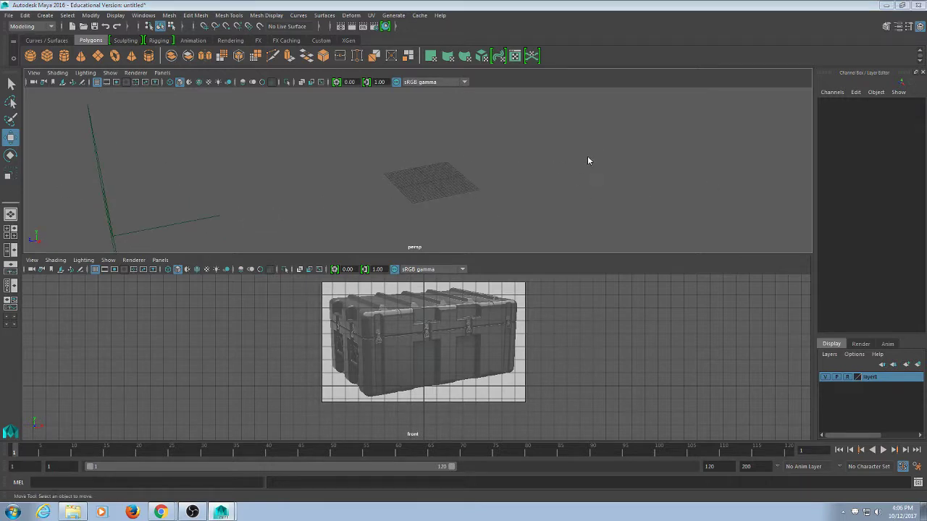
left_click(587, 158)
left_click(592, 211)
right_click(587, 150)
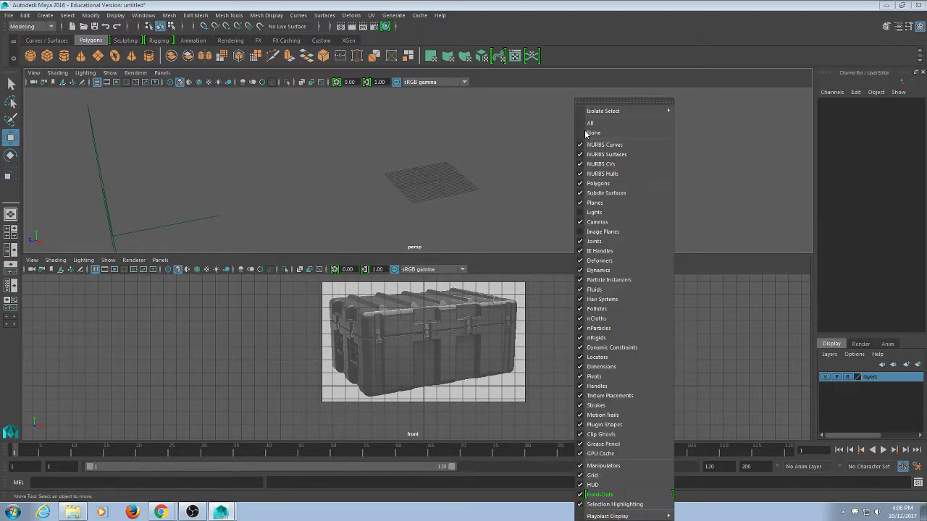
left_click(600, 221)
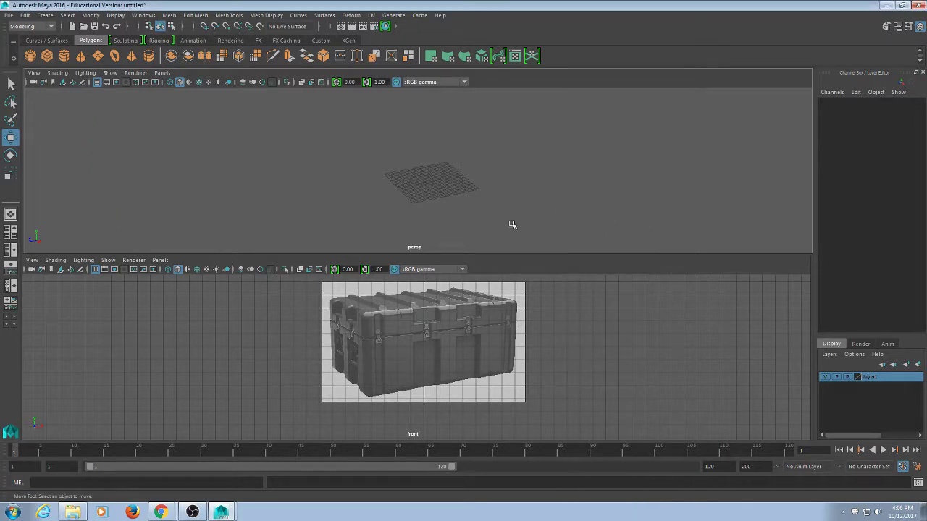
Step: Create a polygon cube at the origin with width, height and depth of 1
right_click_drag(584, 357, 552, 331, "alt")
middle_click_drag(553, 331, 535, 347, "alt")
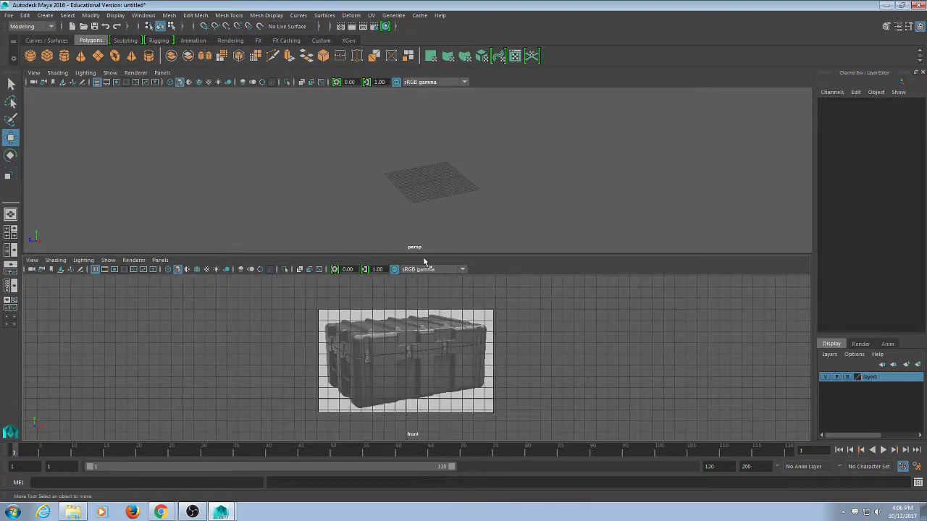
left_click(564, 167)
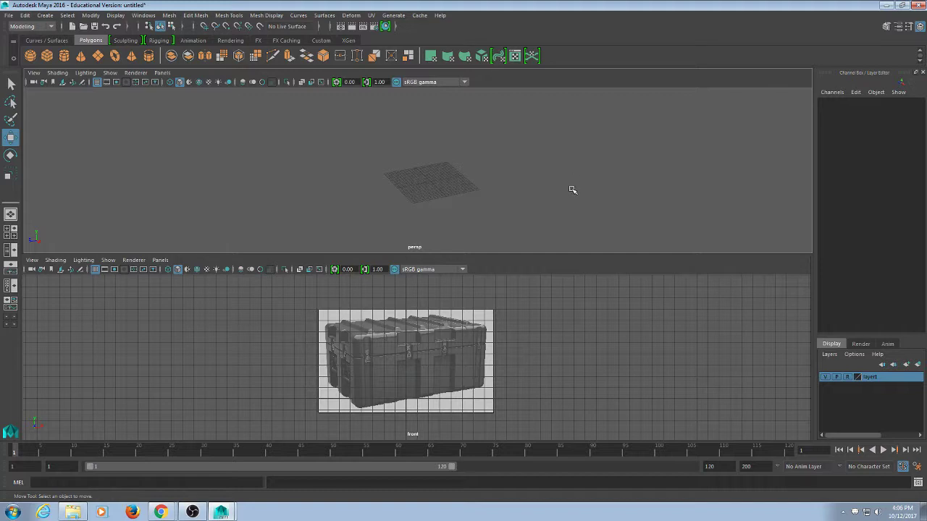
right_click_drag(573, 190, 542, 207, "shift")
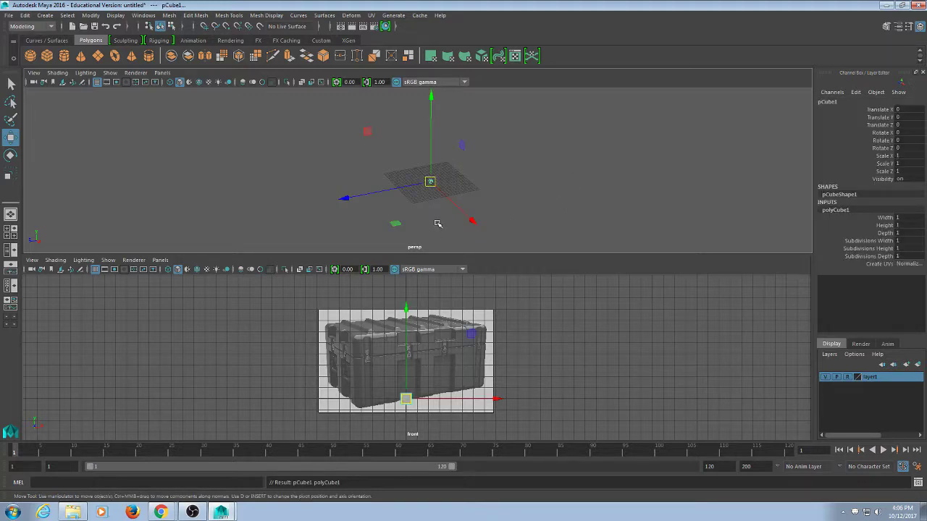
left_click_drag(380, 232, 486, 172, "alt")
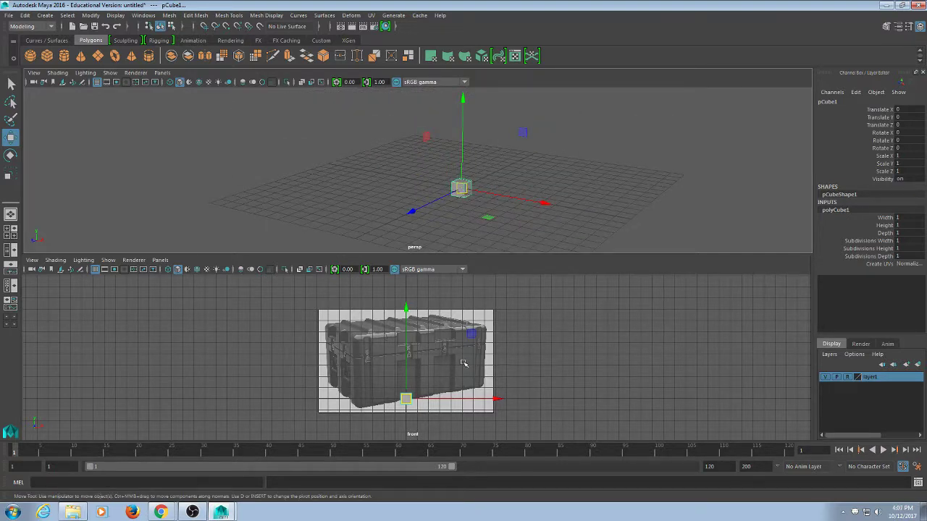
Step: Snap the cube's pivot to its base and raise the cube onto the ground line at Translate Y 0.5
right_click_drag(461, 353, 521, 395, "alt")
middle_click_drag(478, 357, 493, 288, "alt")
key("space")
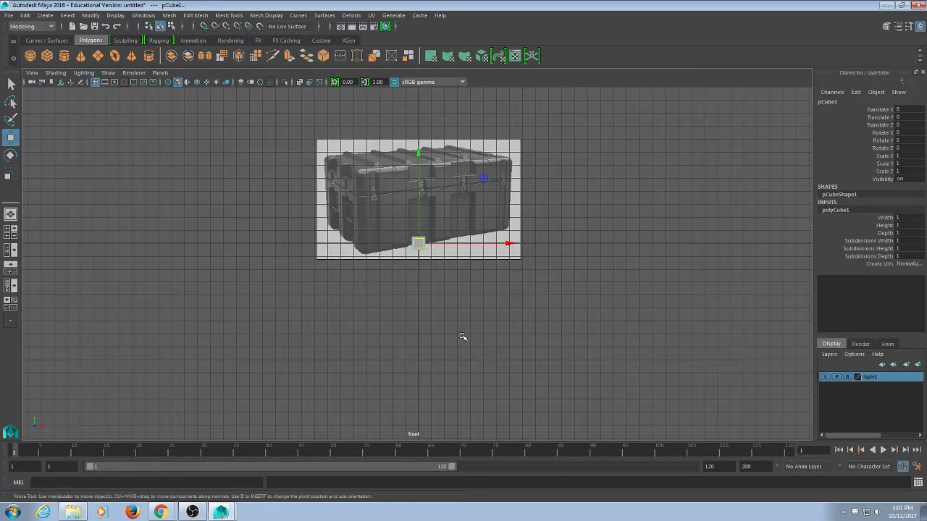
right_click_drag(479, 242, 638, 333, "alt")
middle_click_drag(524, 211, 612, 364, "alt")
right_click_drag(442, 246, 569, 335, "alt")
middle_click_drag(569, 335, 292, 233, "alt")
right_click_drag(398, 249, 358, 222, "alt")
middle_click_drag(358, 221, 458, 208, "alt")
right_click_drag(408, 231, 429, 236, "alt")
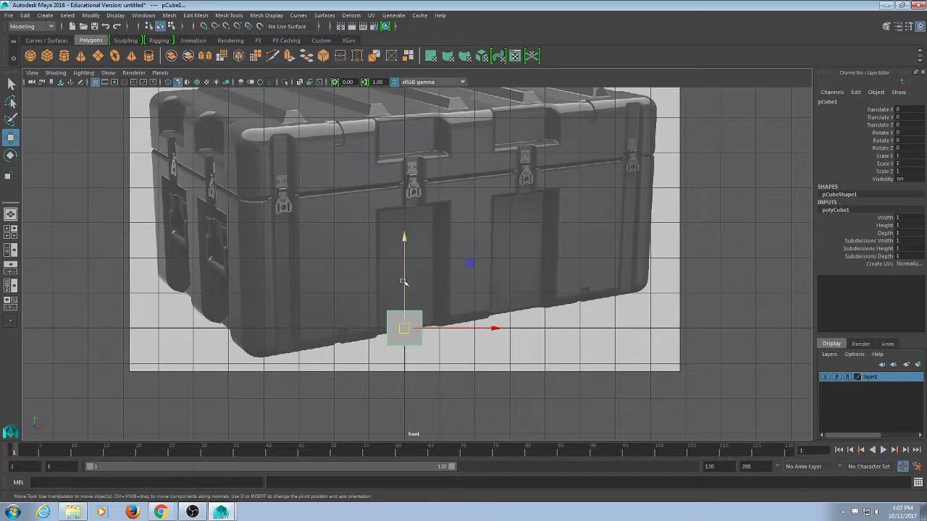
key("d")
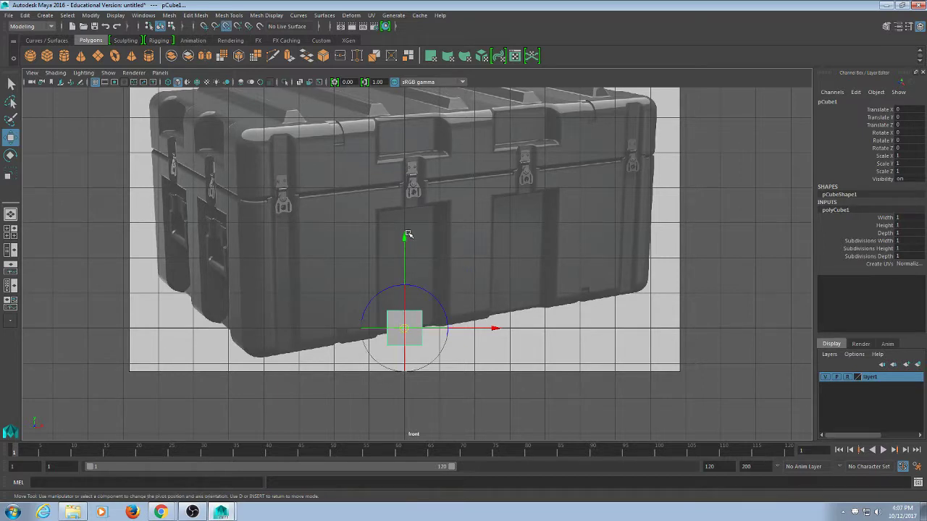
left_click_drag(403, 239, 401, 363)
key("d")
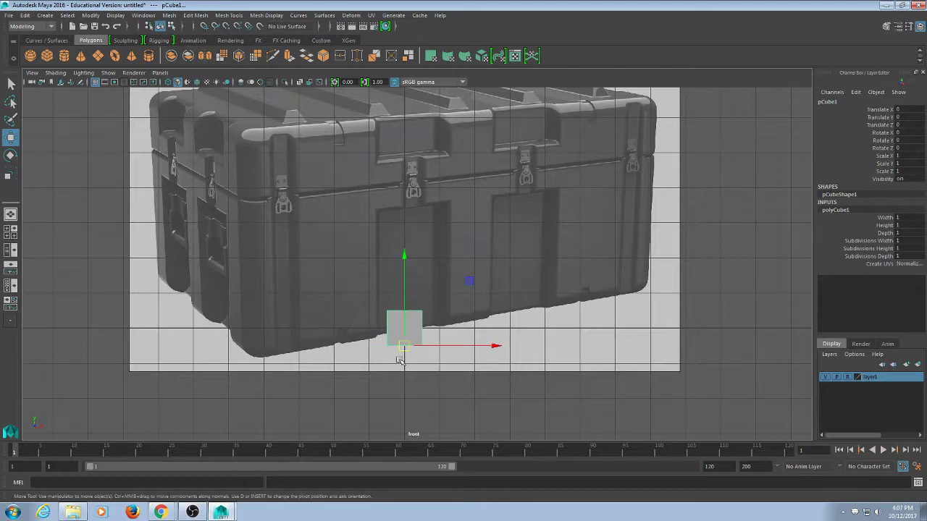
left_click_drag(405, 262, 401, 334)
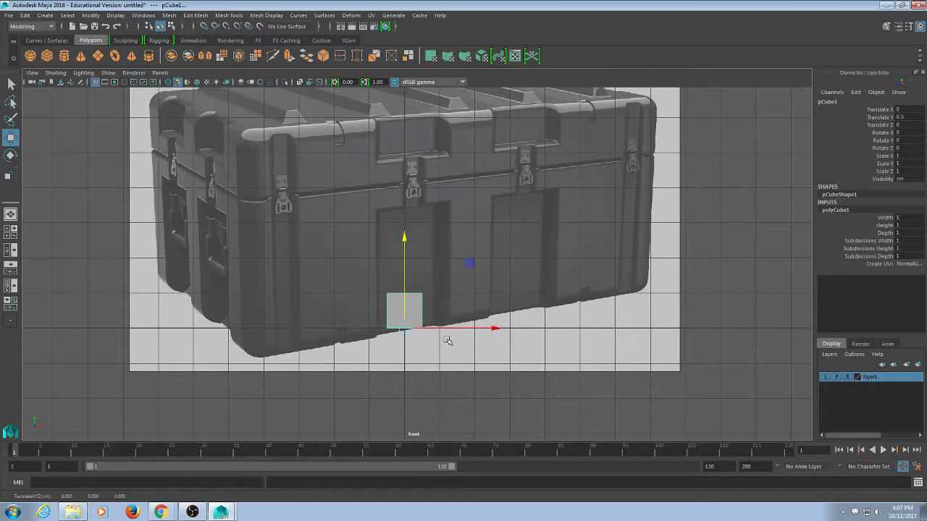
Step: Scale the cube to about 13.78 in X, 6.69 in Y and 6.1 in Z over the crate reference
key("r")
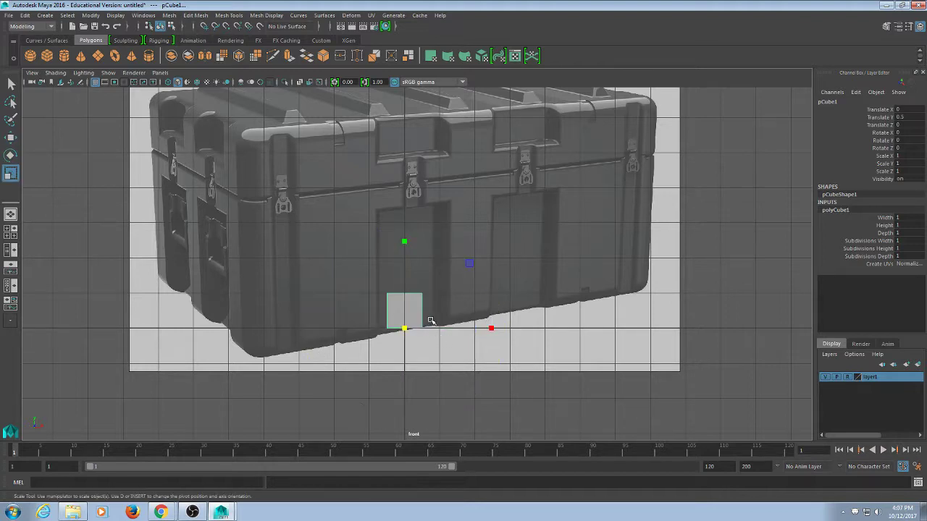
left_click_drag(404, 328, 616, 233)
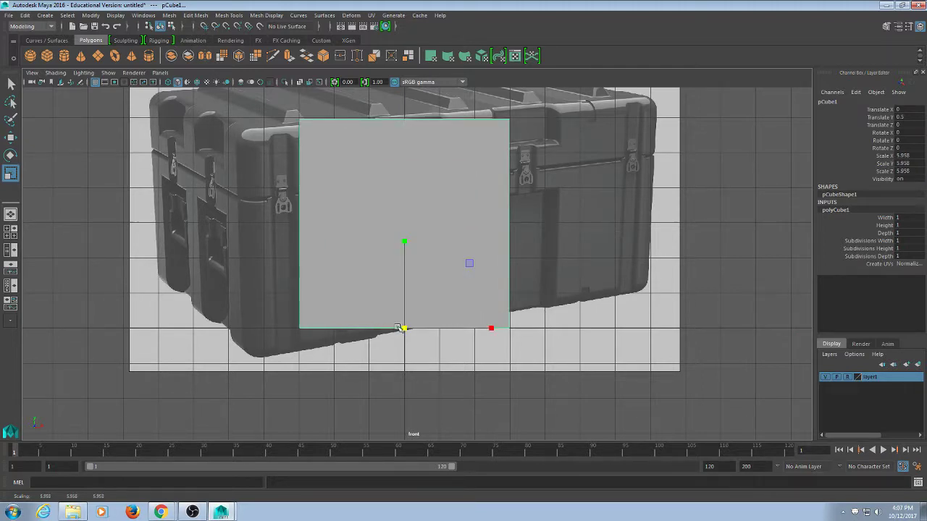
left_click_drag(407, 327, 413, 330)
left_click_drag(490, 329, 603, 364)
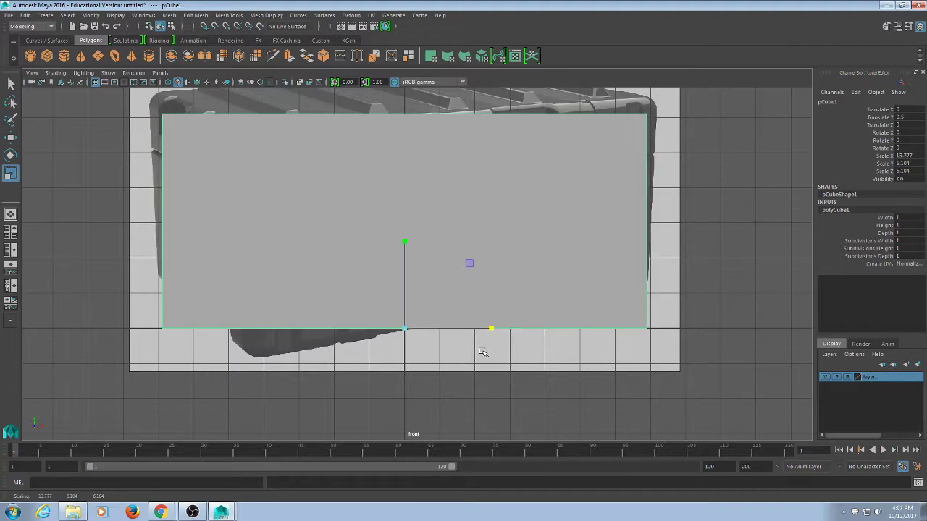
left_click(402, 233)
left_click(413, 255)
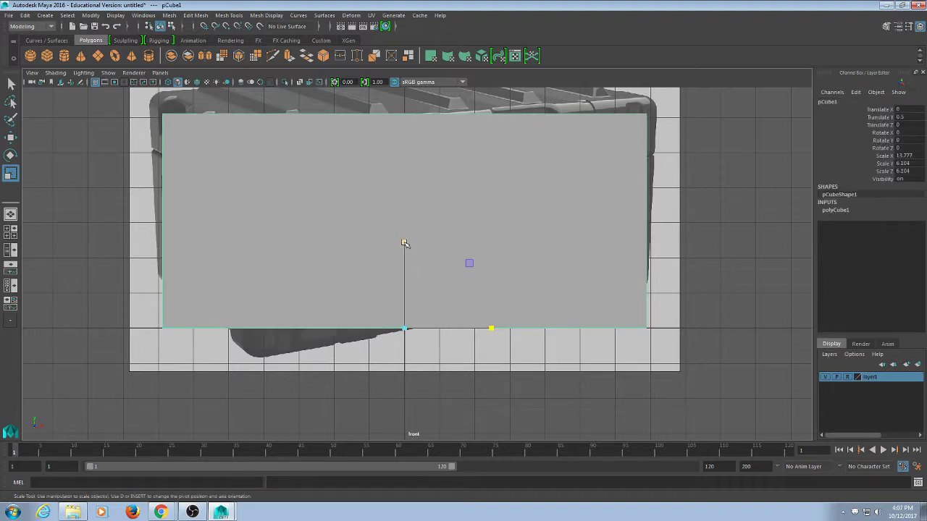
left_click_drag(404, 242, 407, 234)
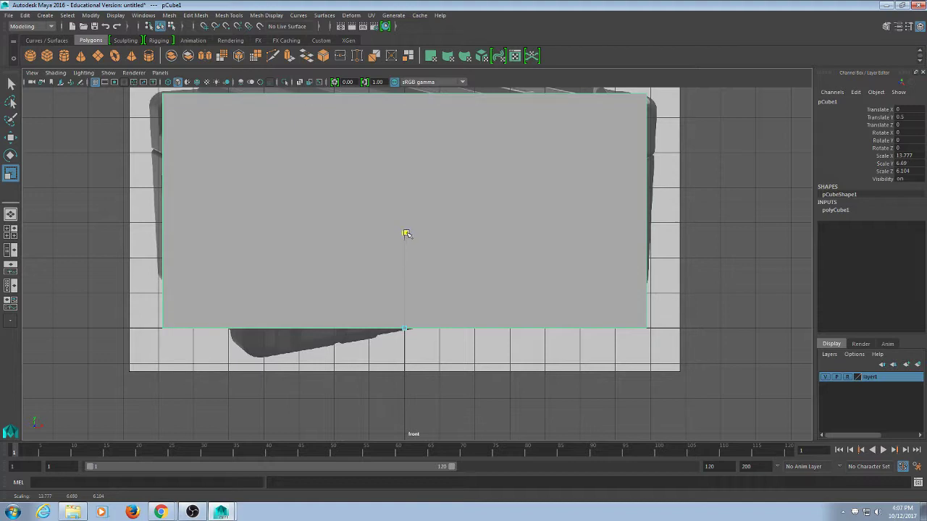
scroll(480, 343, "down", 3)
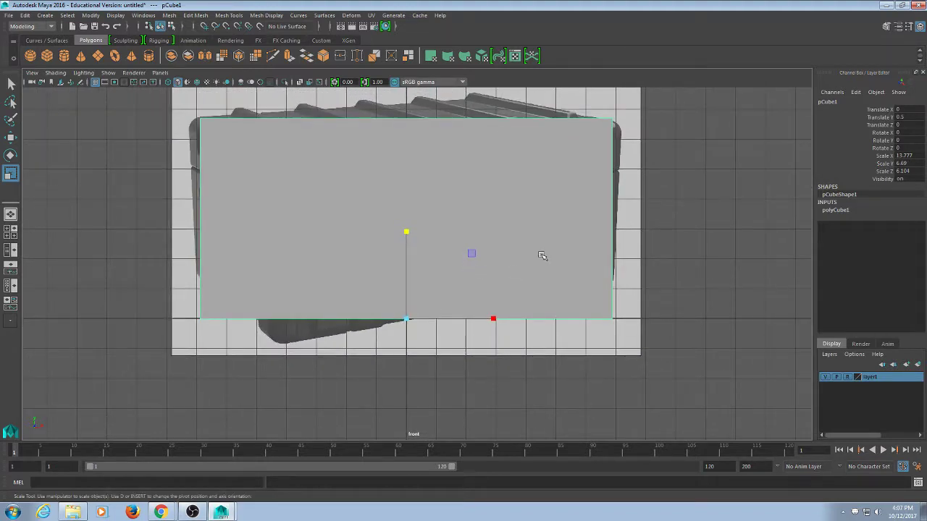
Step: Split the cube in half with a vertical edge loop through the middle of its width
key("q")
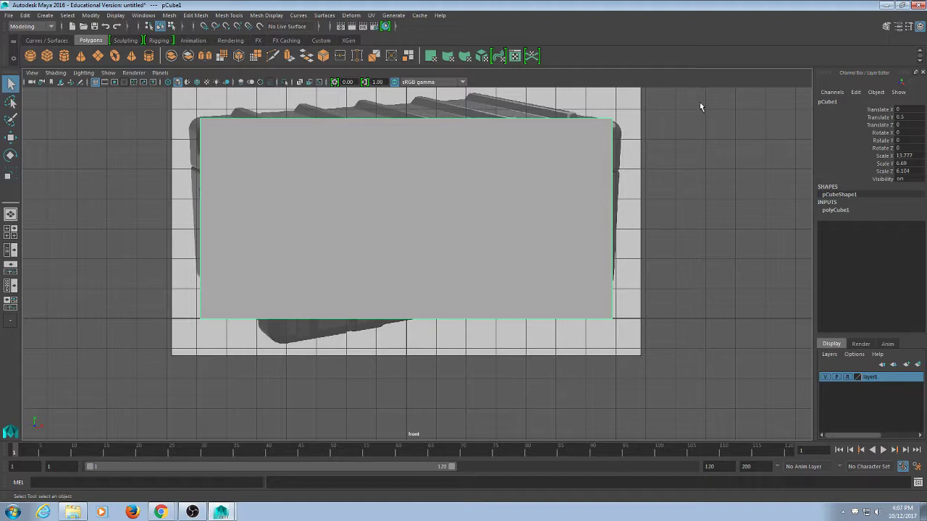
key("F10")
left_click(458, 118)
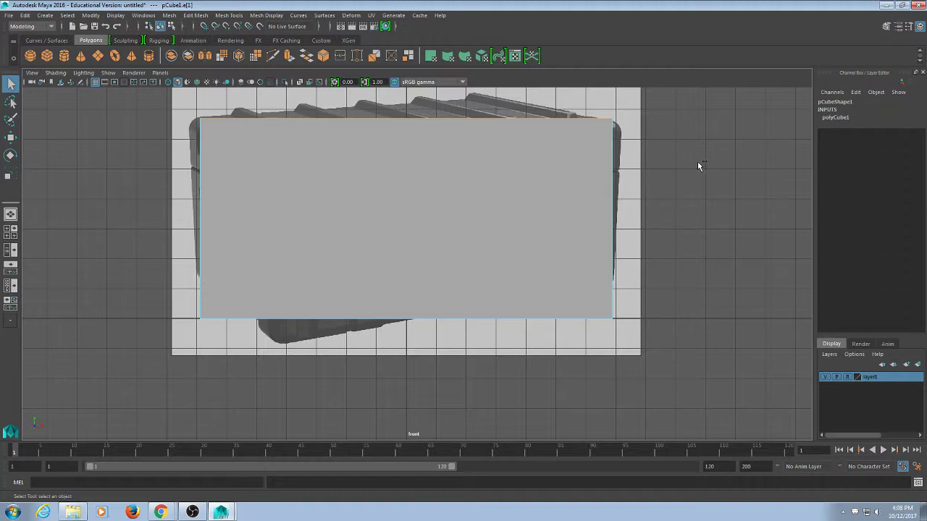
right_click_drag(862, 244, 857, 244, "ctrl")
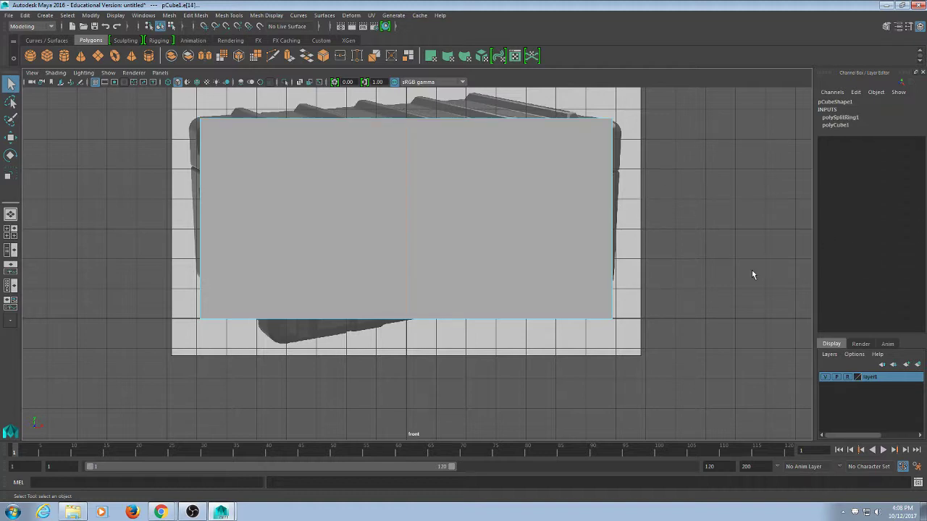
left_click(735, 293)
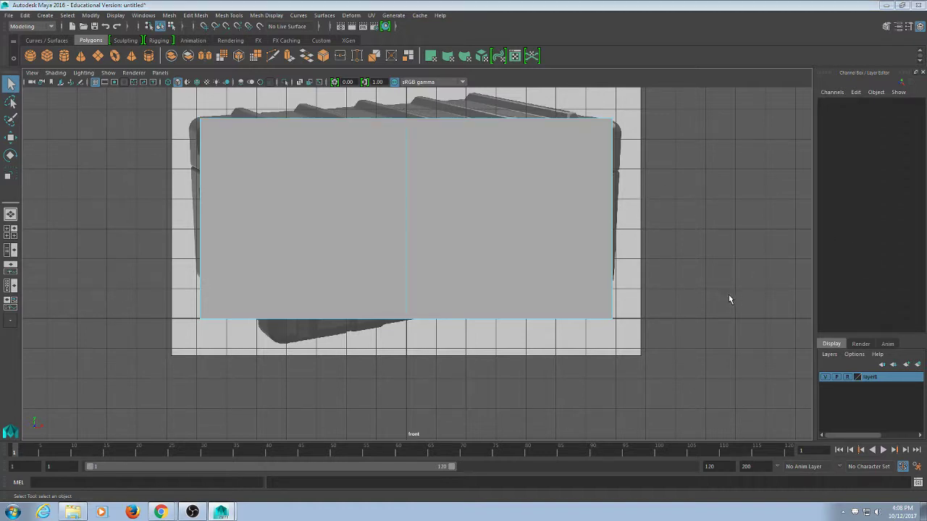
Step: Reduce the cube's height to about 5.07 in Scale Y, judging its proportions in the perspective view
key("space")
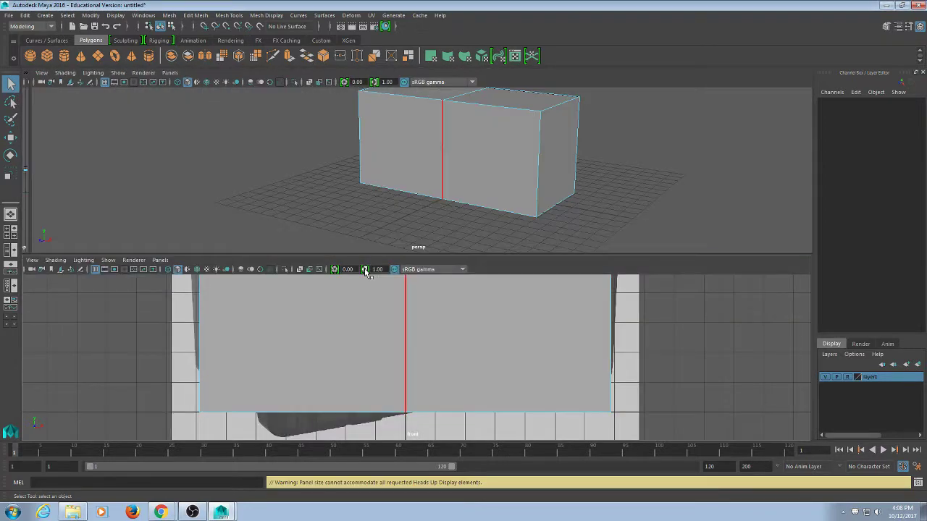
left_click_drag(590, 221, 531, 194, "alt")
right_click_drag(532, 194, 575, 184, "alt")
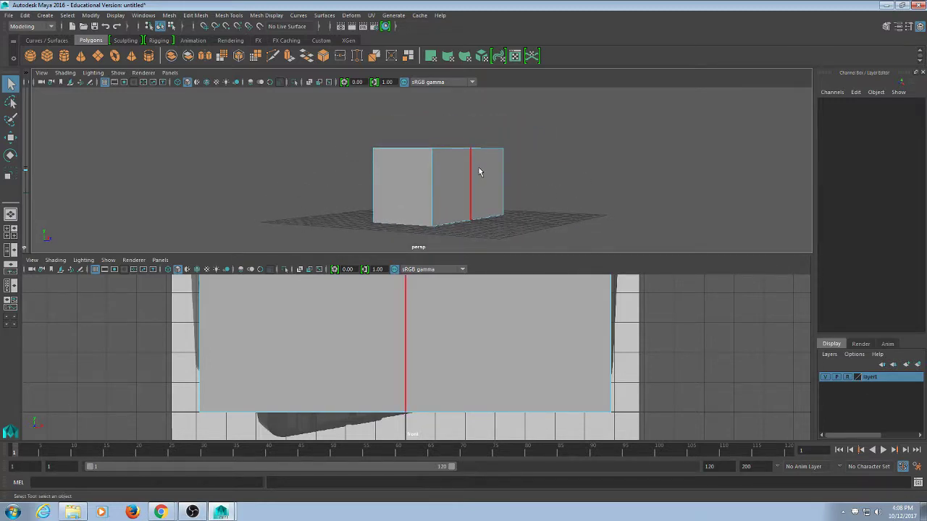
left_click(586, 121)
left_click(449, 197)
key("w")
key("r")
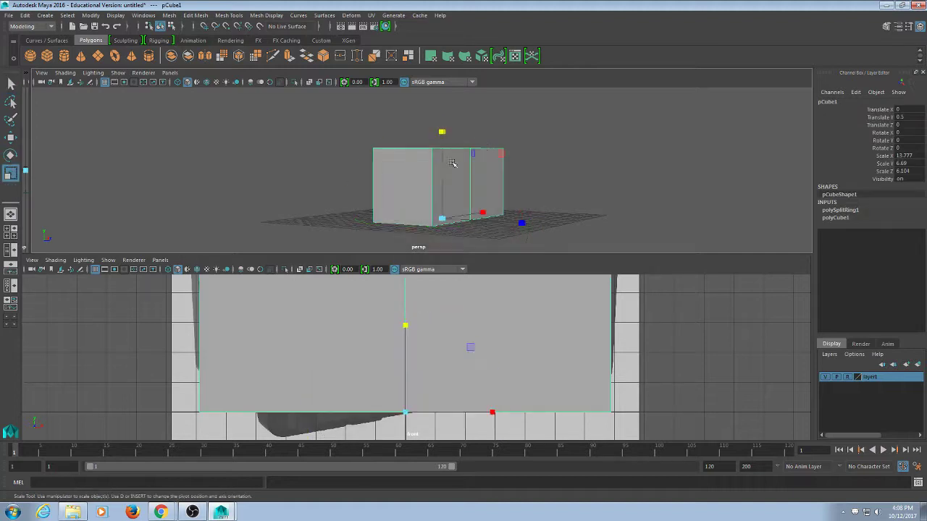
left_click_drag(441, 132, 442, 145)
mouse_move(553, 176)
left_mouse_down("alt")
mouse_move(567, 190)
mouse_move(555, 186)
left_mouse_up("alt")
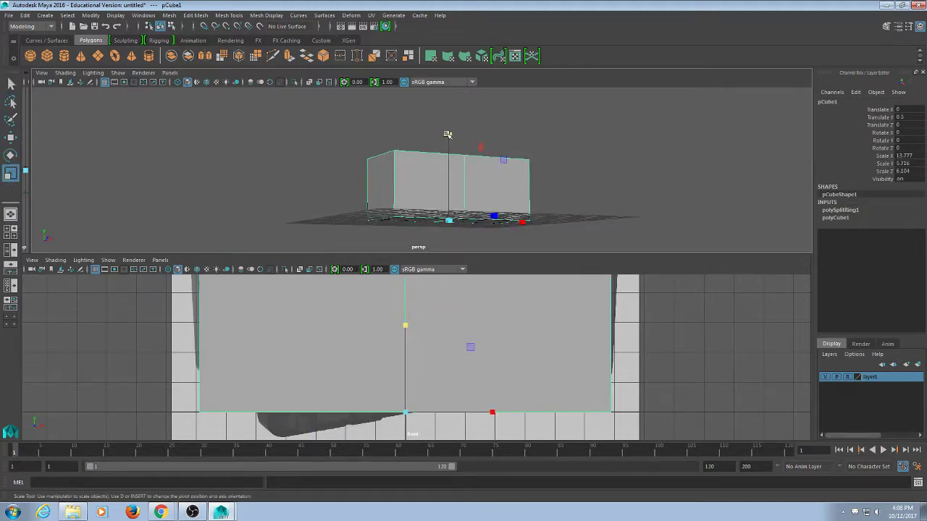
left_click(443, 141)
left_click(440, 176)
left_click_drag(448, 137, 447, 148)
left_click_drag(712, 197, 559, 206, "alt")
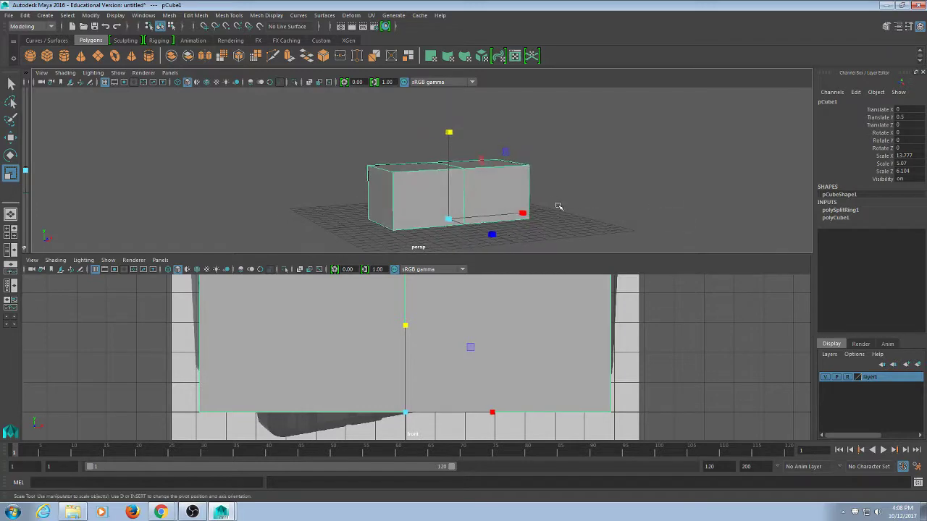
Step: Lower the cube's height slightly more against the crate reference in the front view, and deselect it
scroll(631, 305, "down", 4)
scroll(602, 391, "up", 1)
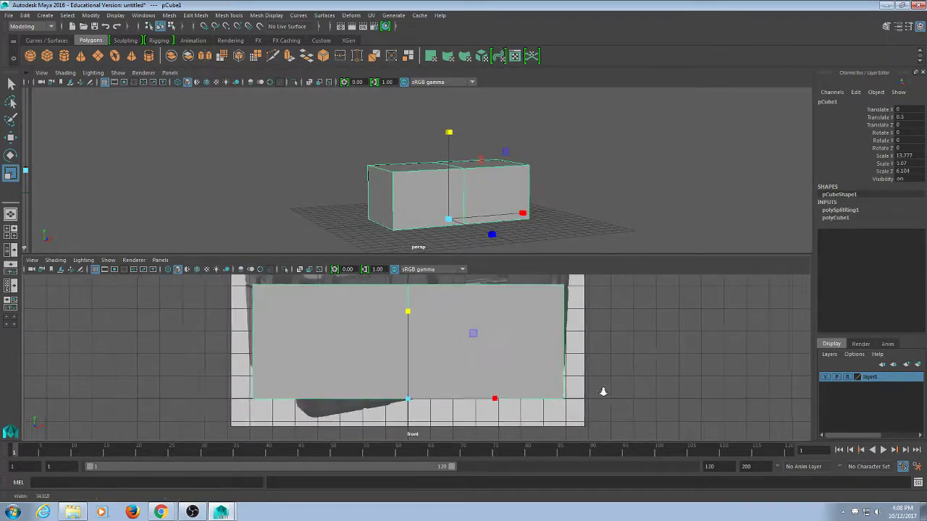
scroll(587, 317, "down", 2)
scroll(587, 317, "down", 1)
middle_click_drag(567, 265, 564, 287, "alt")
scroll(534, 337, "up", 1)
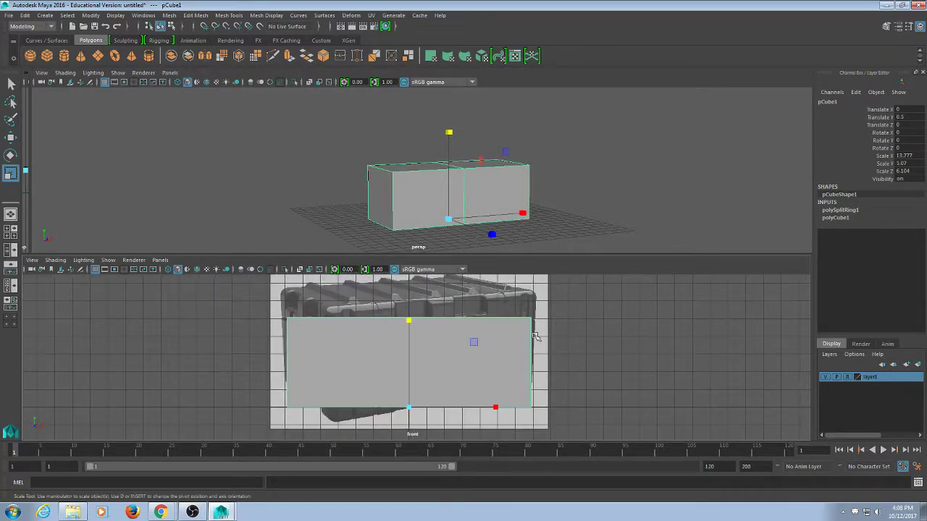
left_click_drag(409, 320, 409, 321)
left_click_drag(564, 216, 606, 221, "alt")
key("q")
left_click(543, 191)
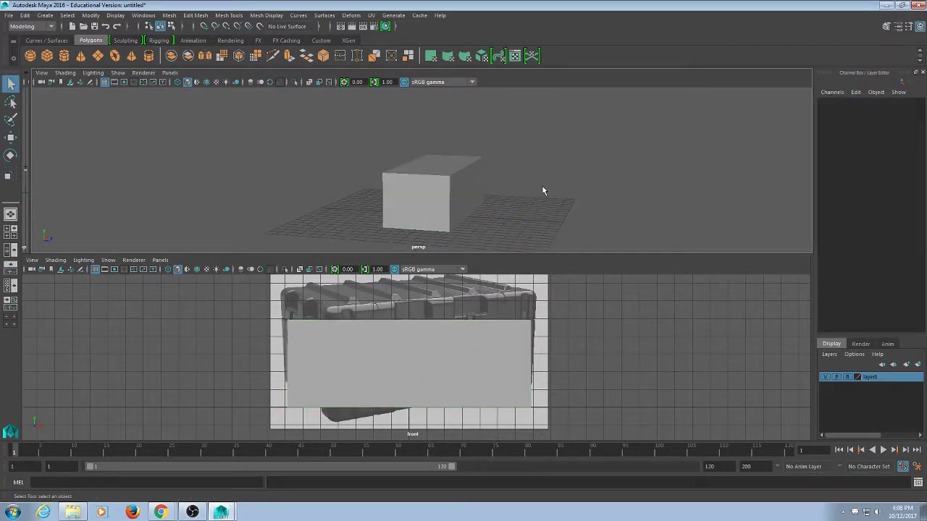
Step: Split the box lengthwise with a centred edge loop crossing its top and end faces, and clear the edge selection
left_click_drag(542, 191, 555, 234, "alt")
left_click(491, 186)
key("F10")
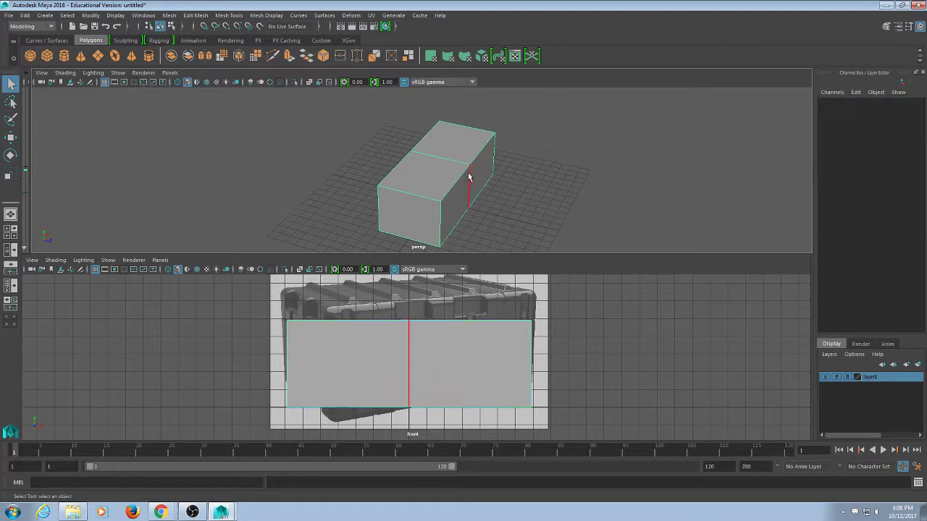
left_click(436, 158)
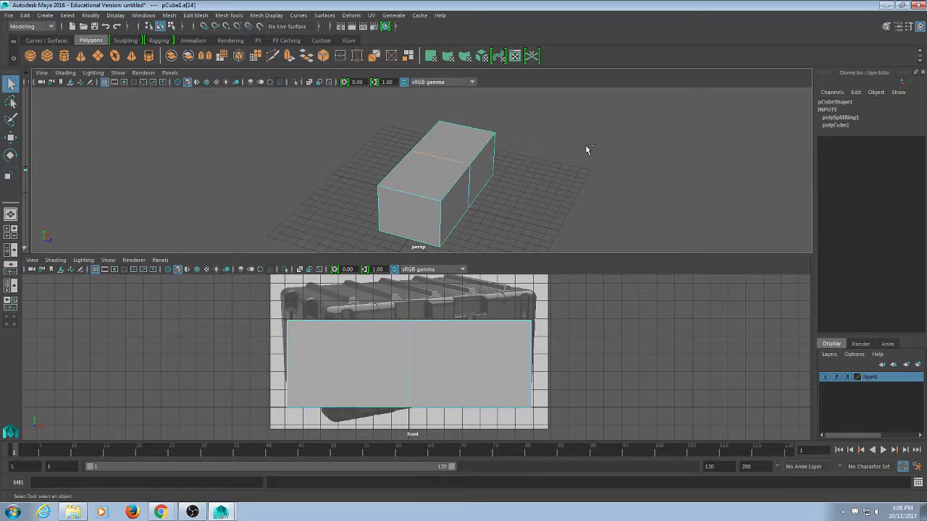
right_click_drag(586, 145, 645, 236, "ctrl")
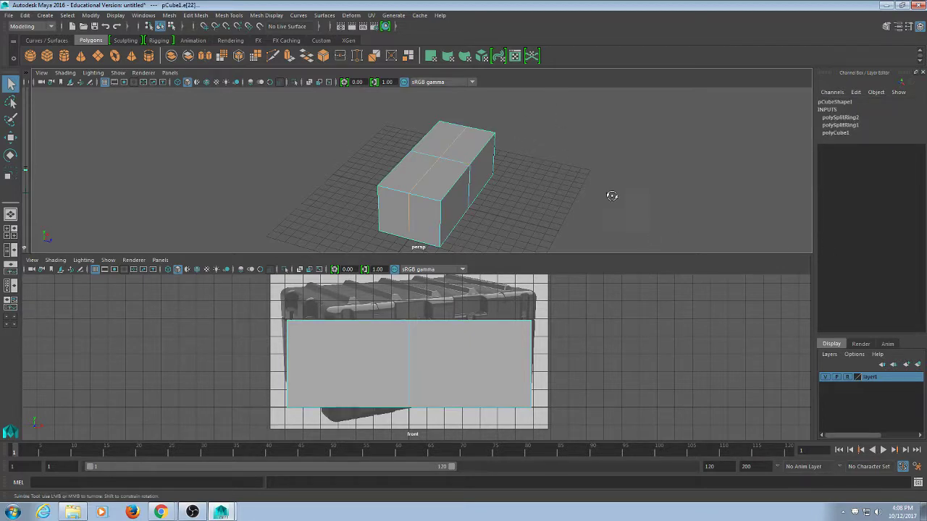
left_click(588, 205)
Step: Select all the border edges of the box's front face: both vertical corners and the full top and bottom edges
left_click_drag(587, 205, 674, 203, "alt")
left_click_drag(606, 205, 490, 198, "alt")
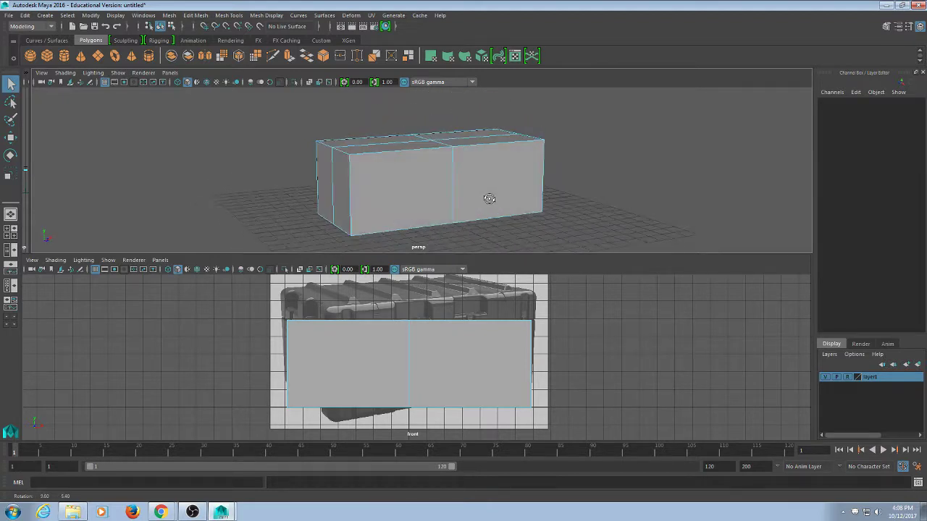
left_click_drag(666, 218, 642, 208, "alt")
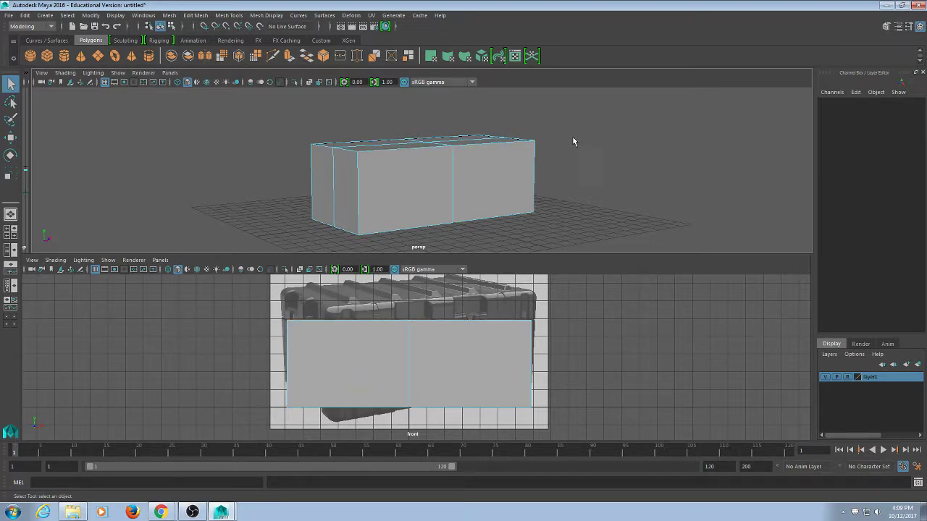
left_click_drag(572, 138, 561, 155, "alt")
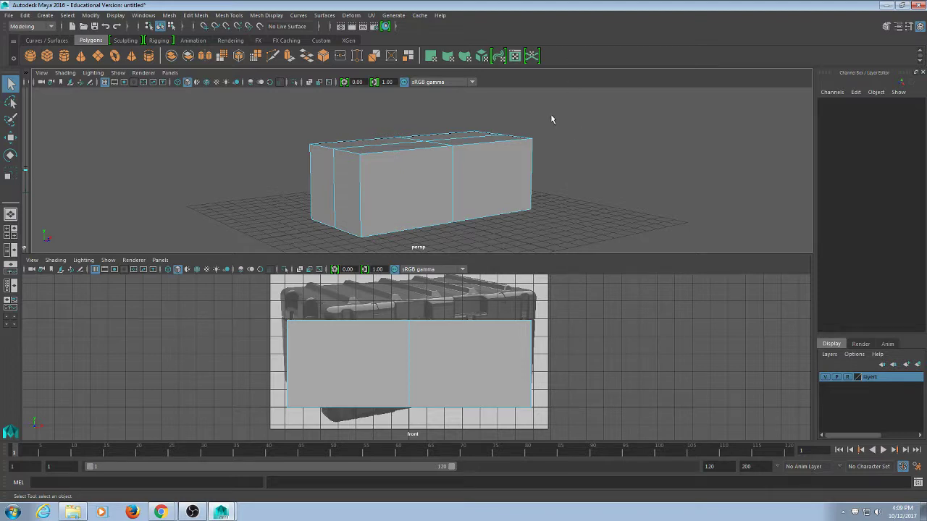
left_click_drag(550, 118, 542, 145, "alt")
left_click(368, 213)
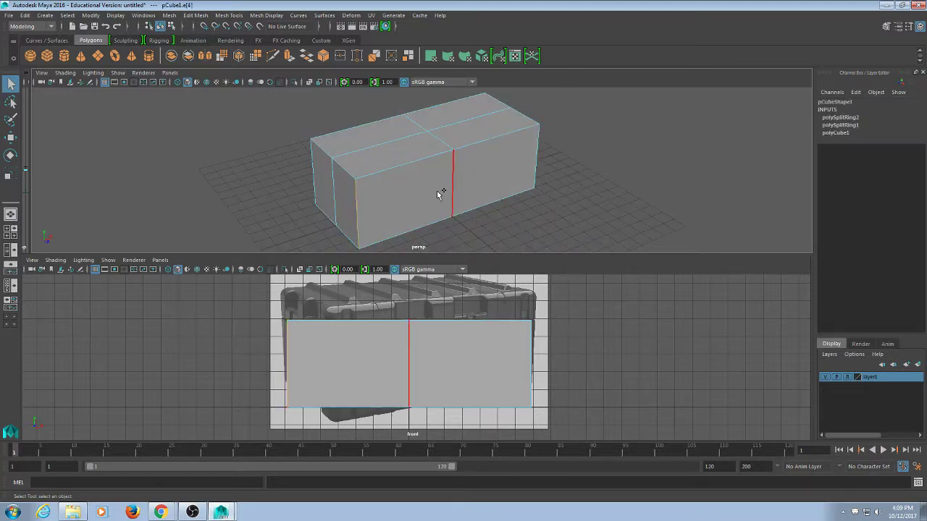
left_click(487, 146, "shift")
left_click(422, 225, "shift")
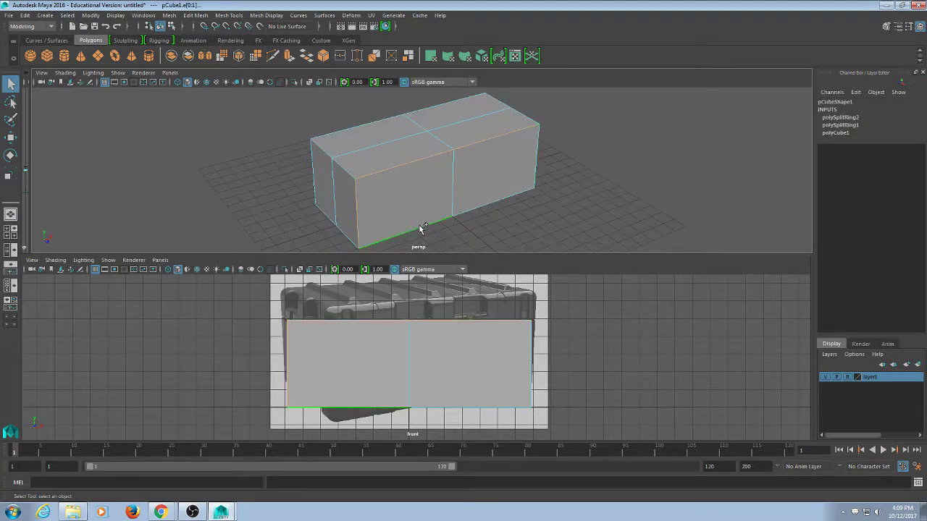
left_click(536, 163, "shift")
Step: Add the box's remaining outer edges at the back, ends and underside to the selection, leaving the centre loops out
left_click_drag(536, 164, 562, 137, "alt")
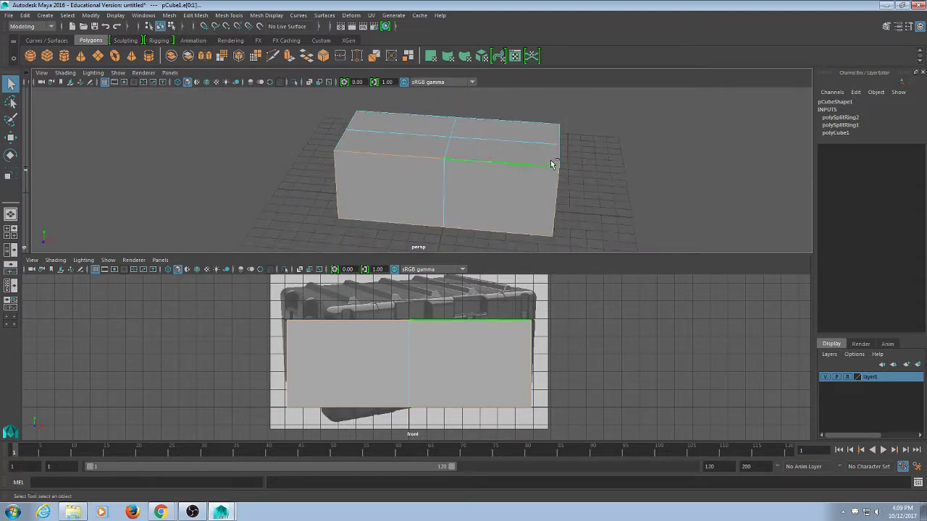
left_click(540, 123, "shift")
left_click_drag(468, 124, 337, 159, "alt")
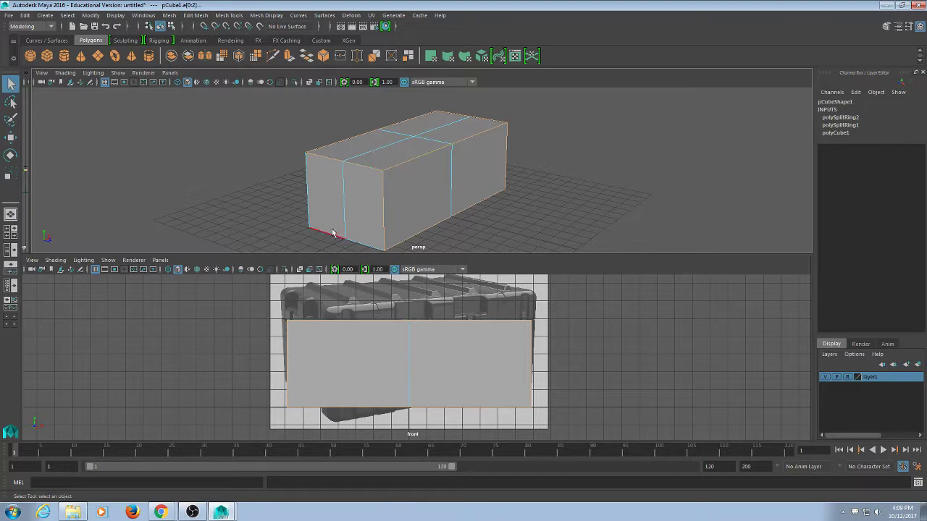
left_click_drag(336, 231, 503, 151, "alt")
left_click(505, 119, "shift")
left_click(554, 129, "shift")
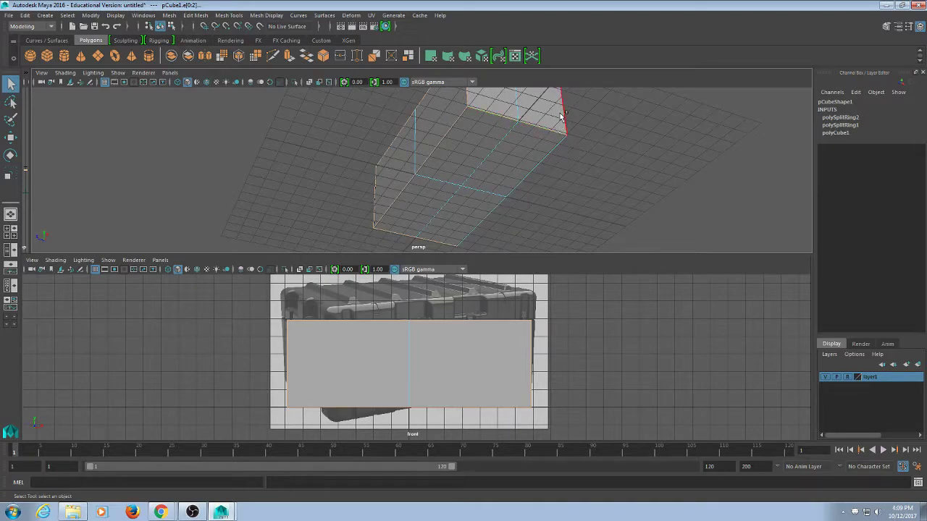
left_click(562, 118, "shift")
left_click(552, 152, "shift")
mouse_move(619, 150)
left_mouse_down("alt")
mouse_move(424, 189)
mouse_move(418, 202)
mouse_move(300, 209)
mouse_move(201, 199)
mouse_move(340, 196)
left_mouse_up("alt")
key("space")
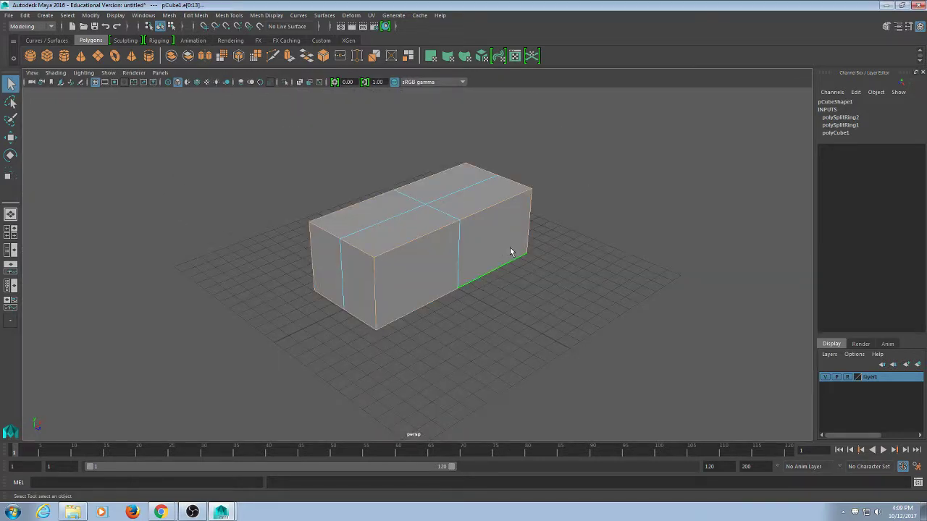
key("space")
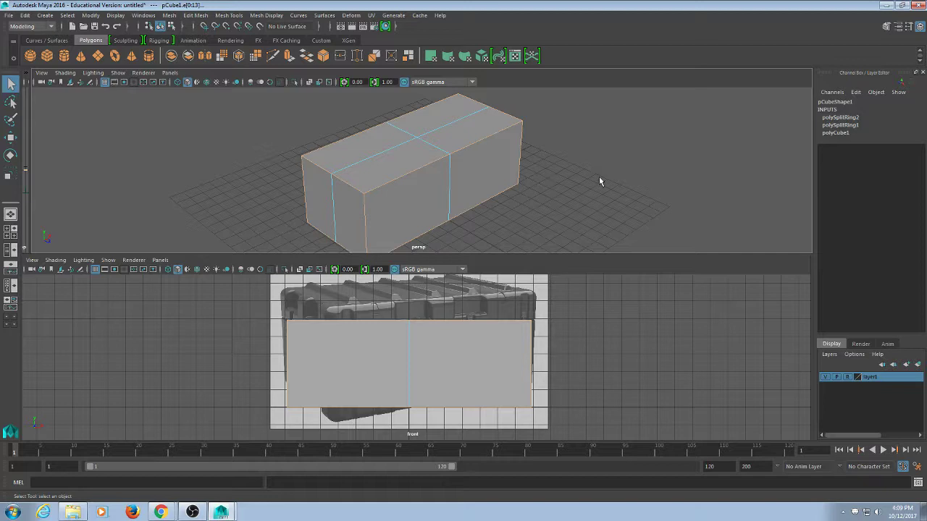
Step: Bevel the selected outer edges with Fraction 0.4 and 2 Segments, and deselect the box
key("ctrl+b")
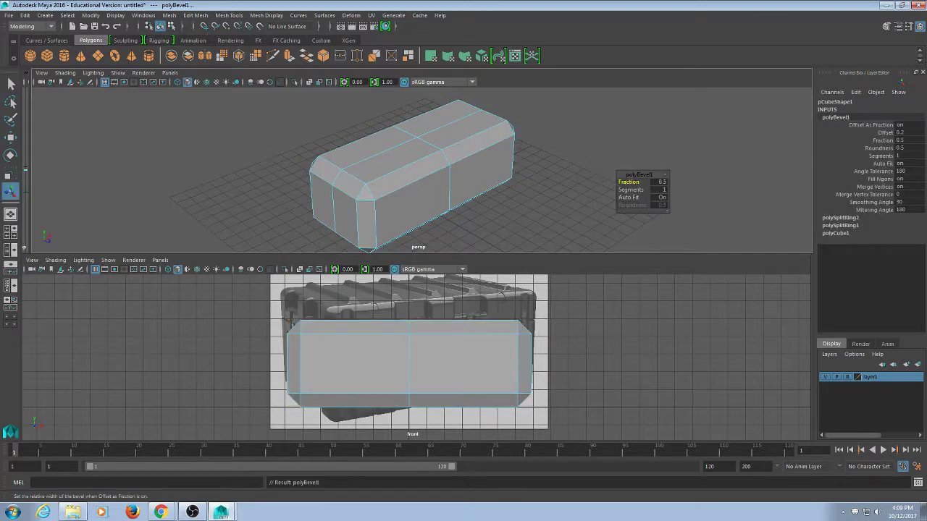
left_click_drag(632, 182, 629, 182)
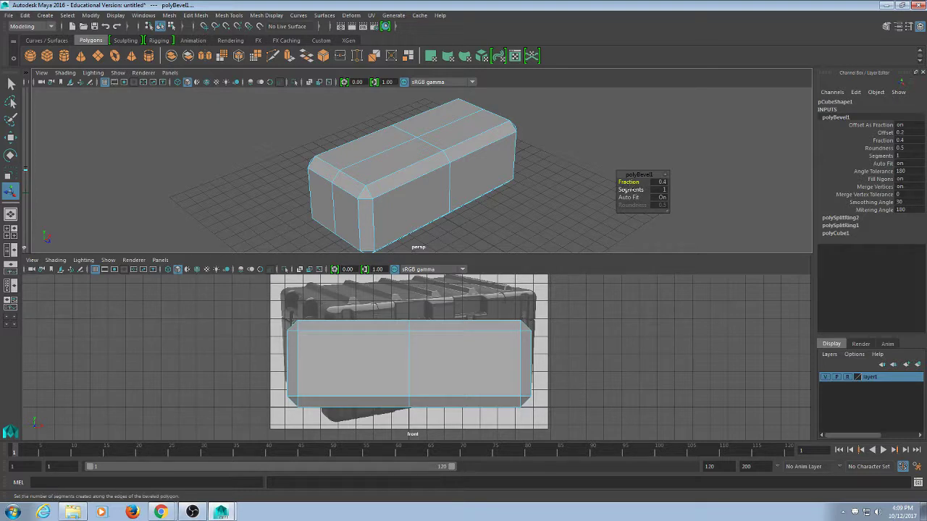
left_click_drag(628, 190, 631, 190)
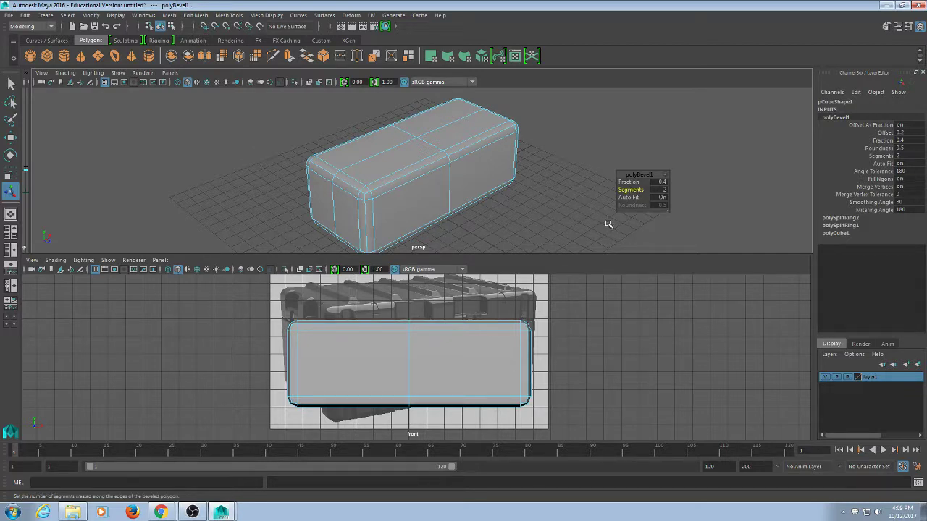
key("q")
left_click(644, 177)
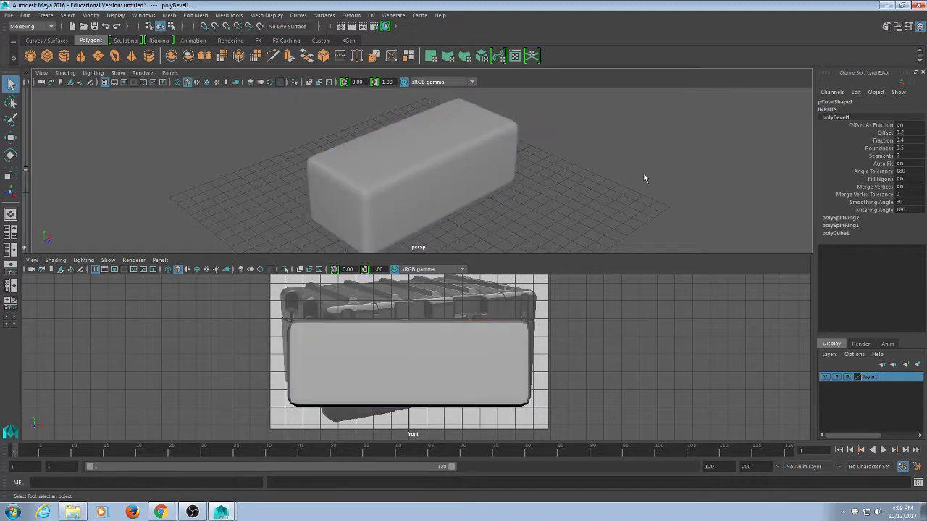
Step: Raise all the top vertices of the bevelled box straight up to make the crate taller against the reference
left_click(444, 195)
left_click_drag(615, 242, 546, 213, "alt")
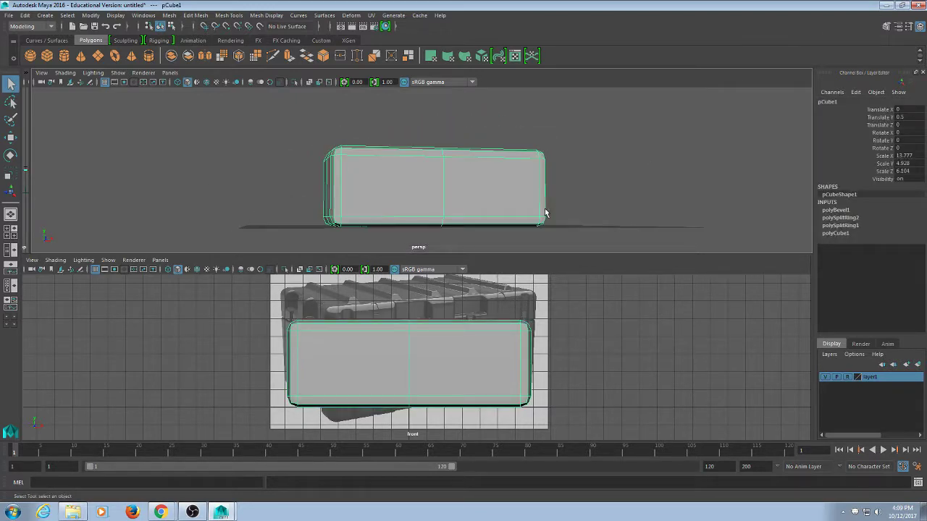
key("F9")
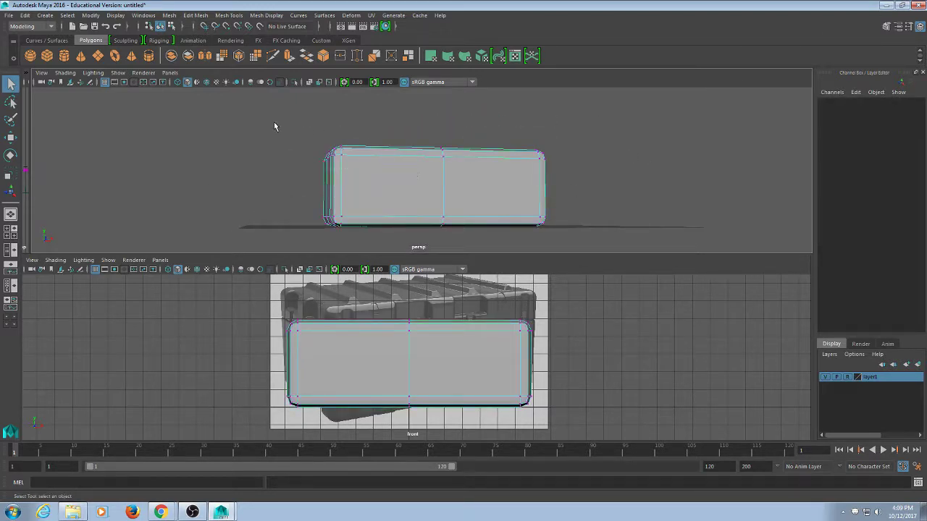
left_click_drag(275, 124, 712, 190)
key("w")
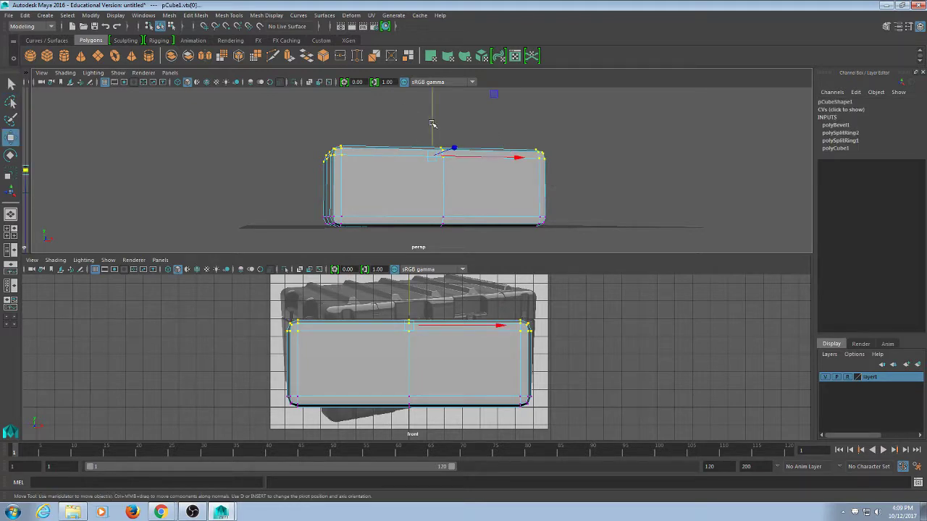
left_click_drag(432, 126, 433, 114)
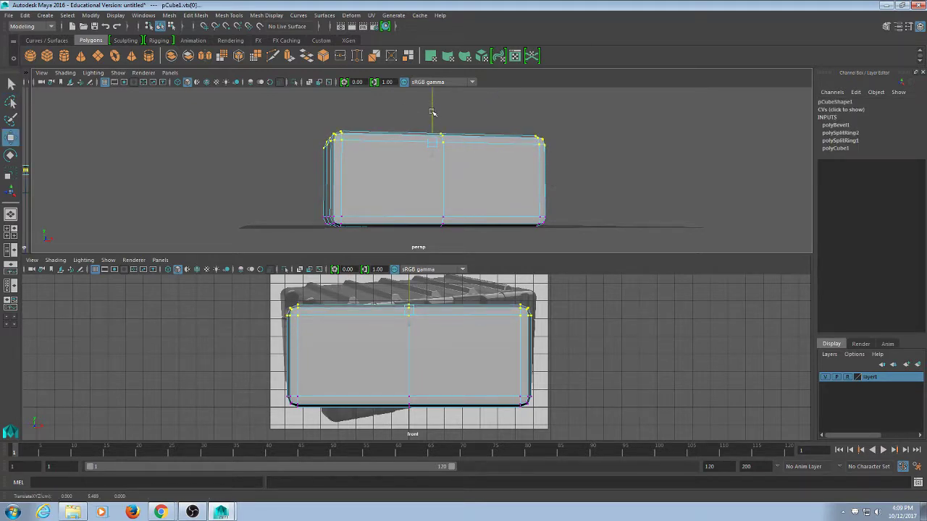
key("q")
left_click(714, 104)
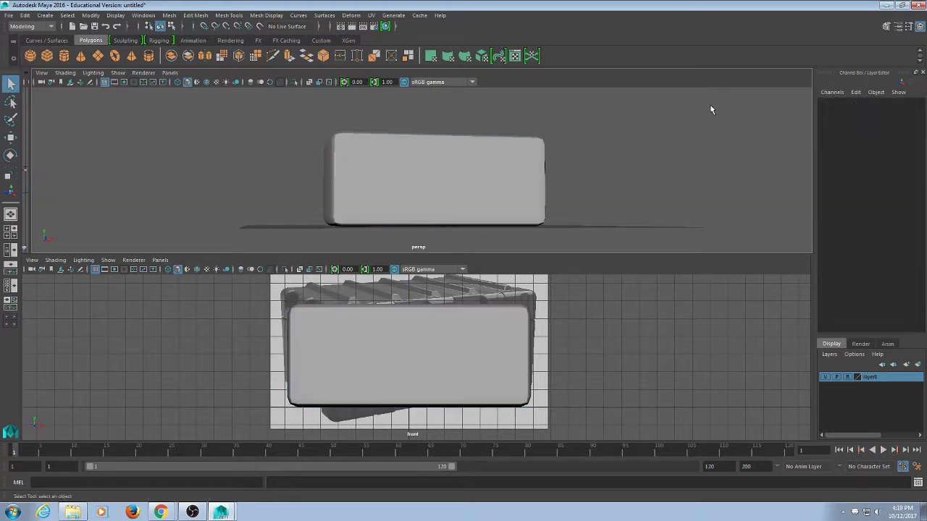
Step: Insert a horizontal edge loop around the crate about a third of the way down to mark the lid line
left_click_drag(602, 158, 433, 184, "alt")
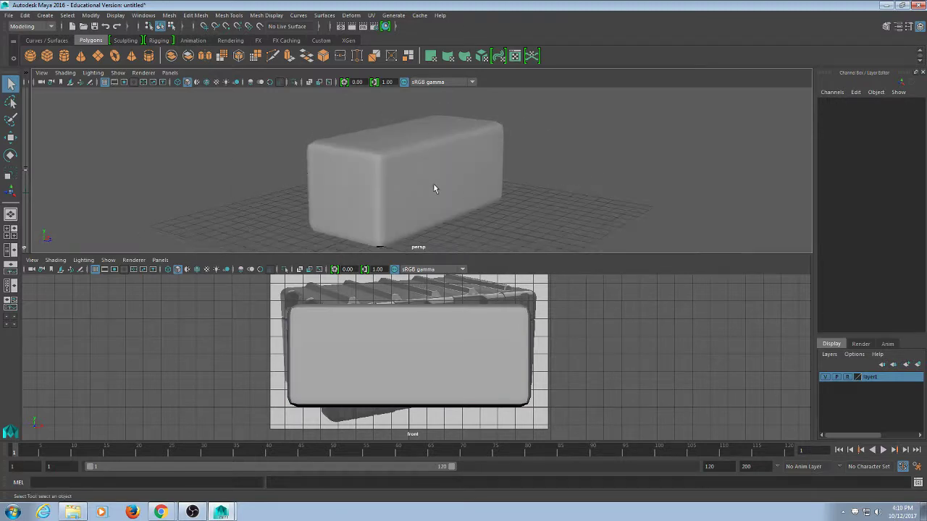
left_click(434, 183)
left_click_drag(557, 167, 564, 175, "alt")
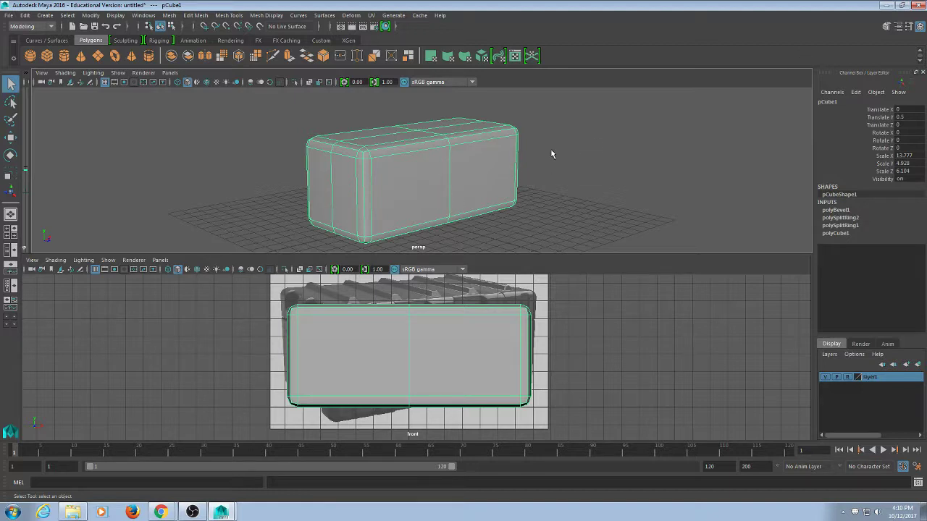
left_click_drag(580, 180, 583, 169, "alt")
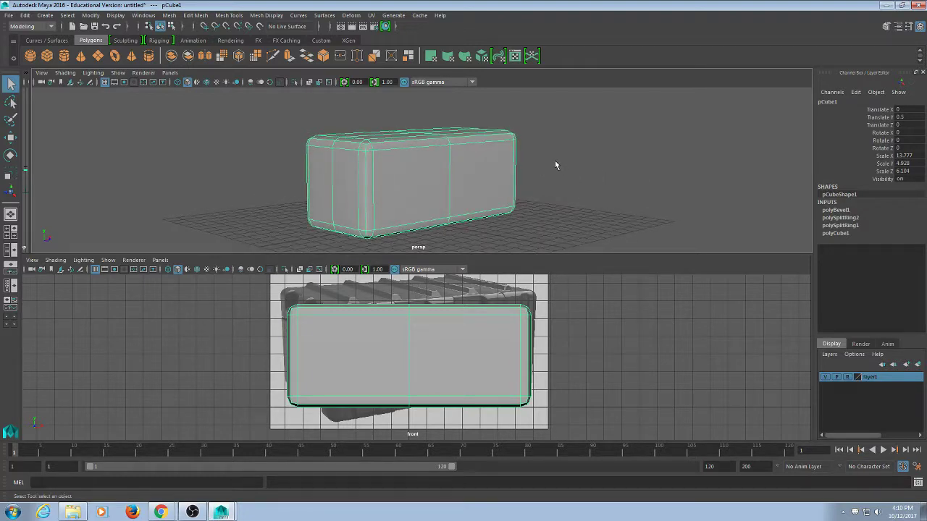
key("g")
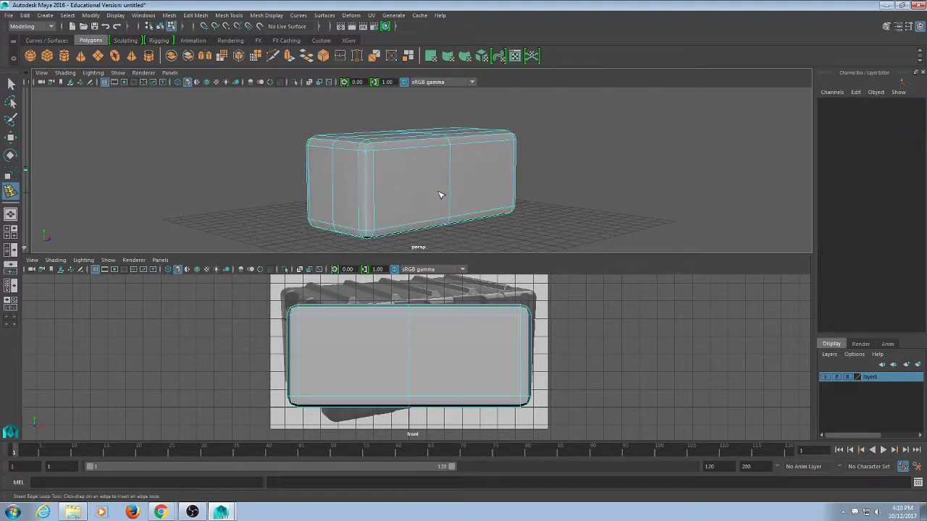
left_click(367, 175)
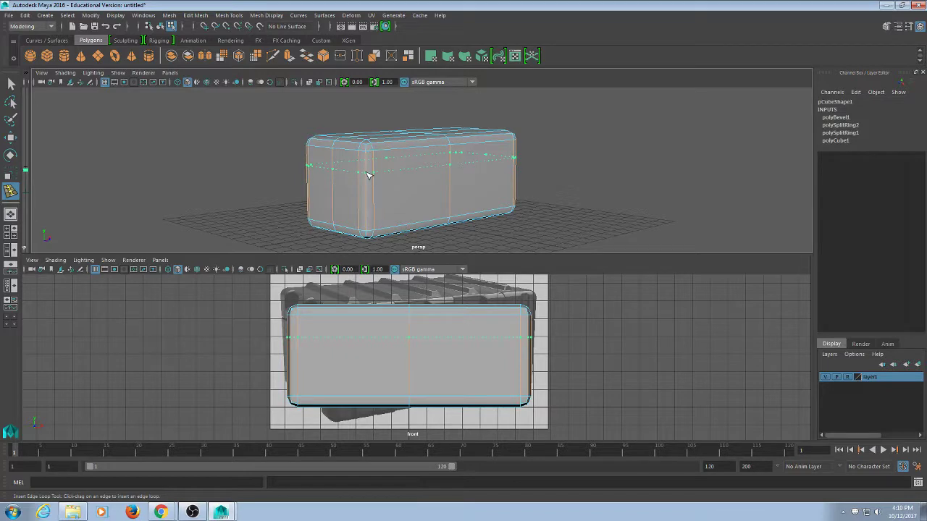
left_click_drag(367, 175, 370, 174)
left_click_drag(368, 171, 370, 174)
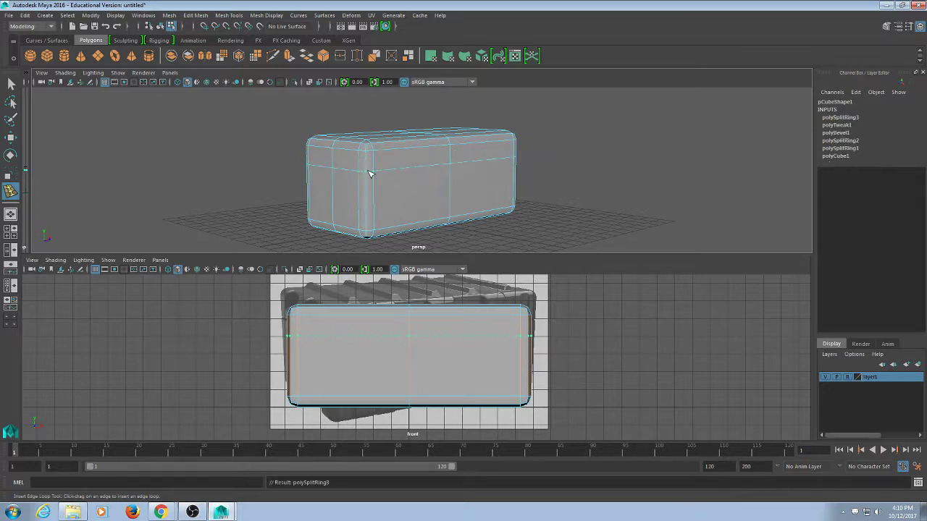
left_click_drag(600, 174, 522, 166, "alt")
key("q")
left_click(597, 181)
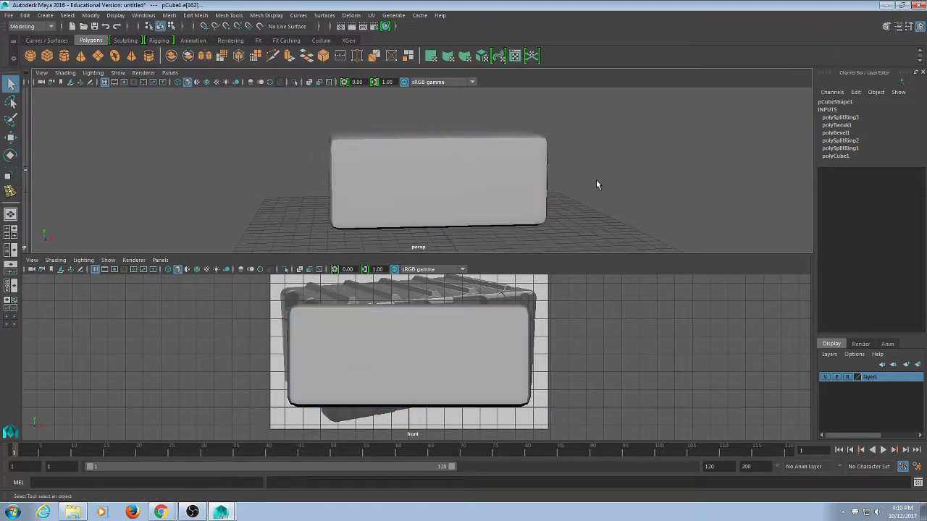
Step: Select the whole horizontal lid-line edge loop and detach the mesh along it
left_click_drag(597, 181, 538, 193, "alt")
left_click(428, 191)
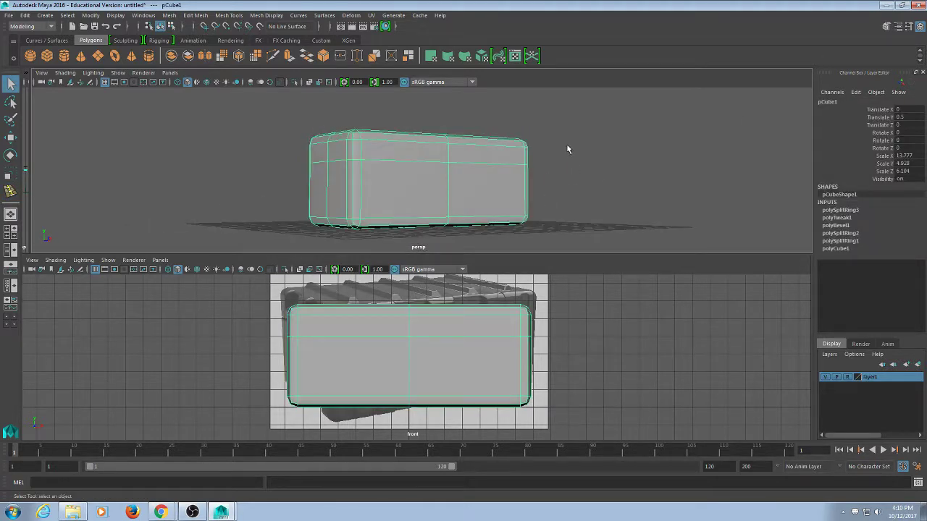
key("F10")
left_click(388, 165)
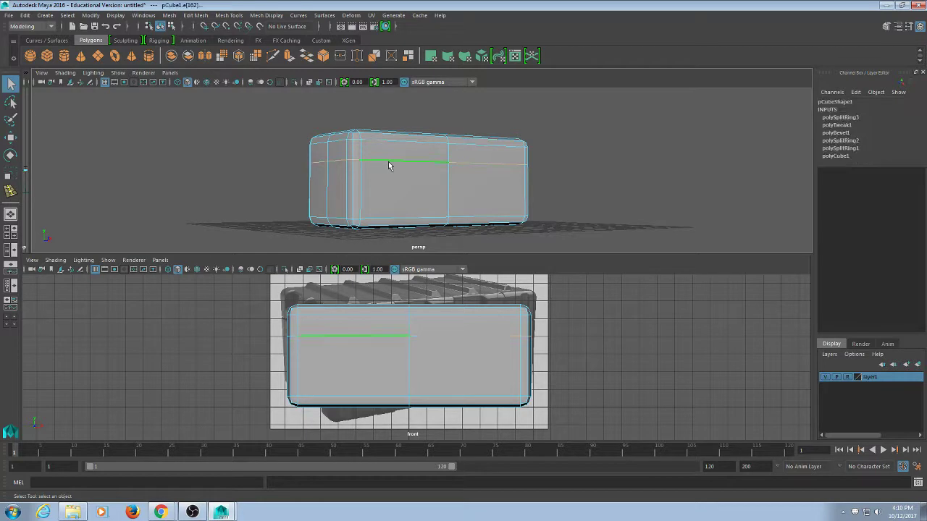
left_click_drag(386, 163, 542, 190, "alt")
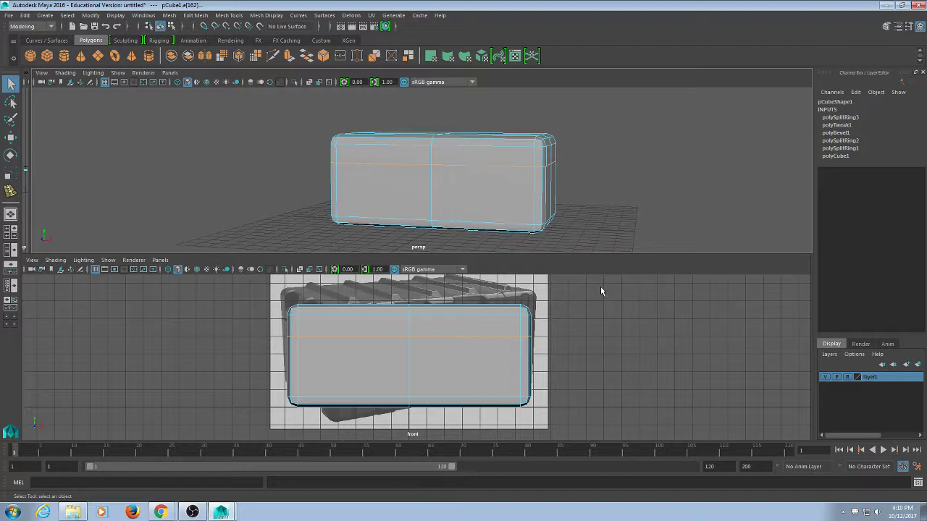
left_click_drag(520, 236, 449, 242, "alt")
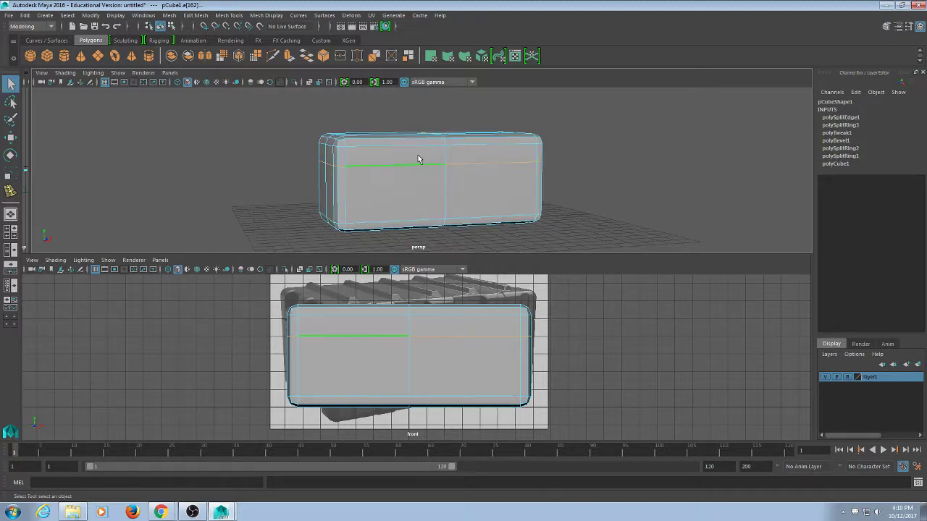
Step: Select all the faces of the detached lid section above the split line
right_click_drag(417, 174, 417, 210)
left_click(593, 203)
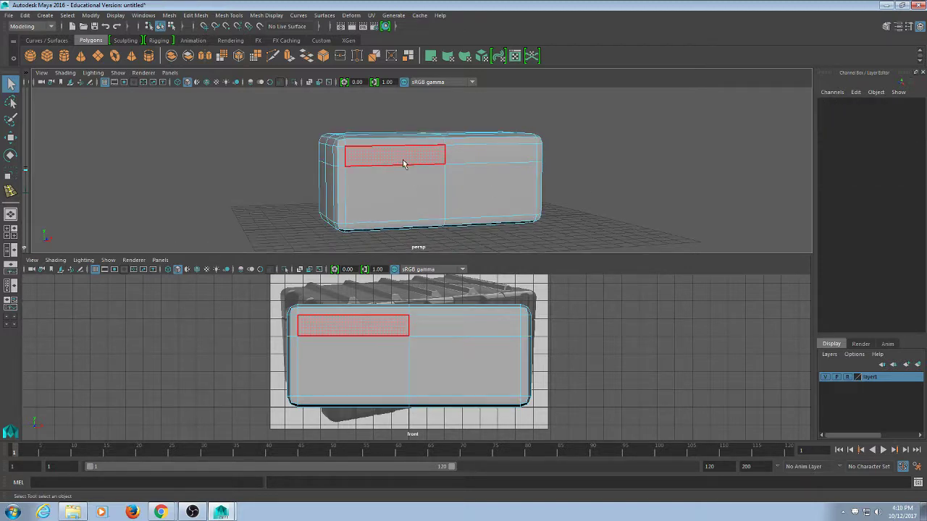
double_click(404, 161)
left_click_drag(527, 180, 668, 212, "alt")
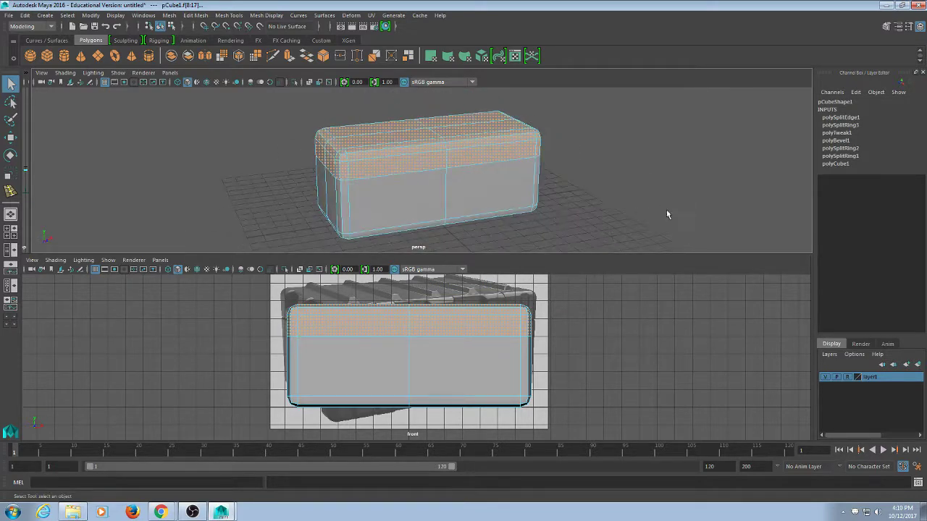
Step: Select all the faces of the base section below the split line to check the division
double_click(485, 204)
left_click_drag(484, 204, 580, 213, "alt")
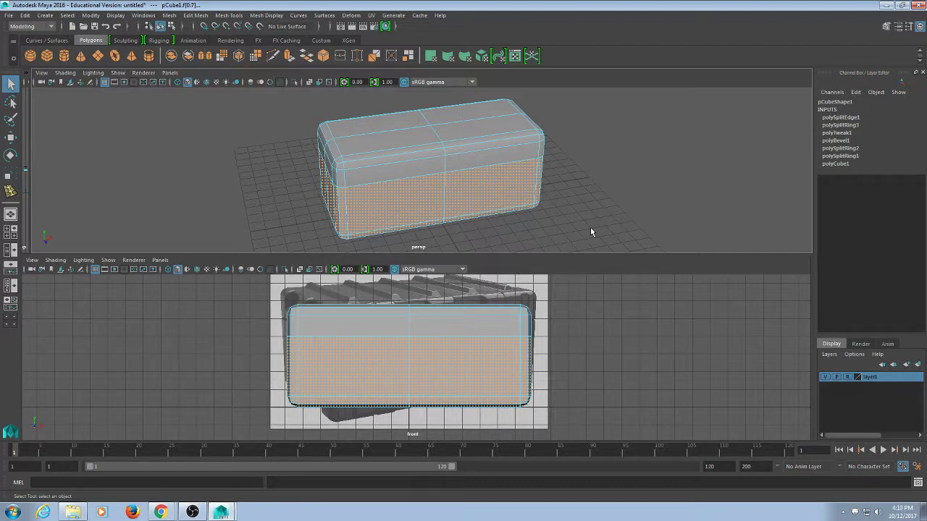
left_click_drag(550, 207, 583, 196, "alt")
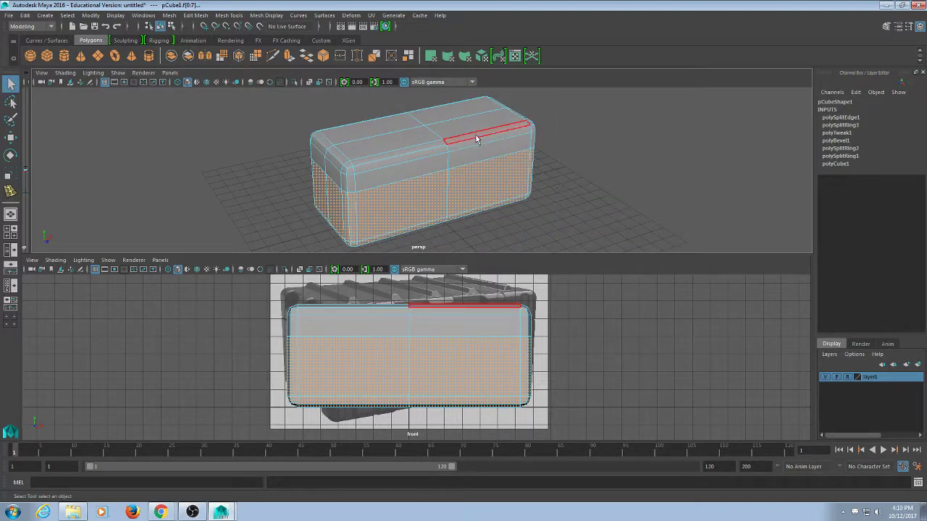
Step: Assign a new Phong material to the whole crate, darken its color to a mid grey and set the cosine power to 2
left_click(639, 103)
left_click_drag(646, 109, 531, 158)
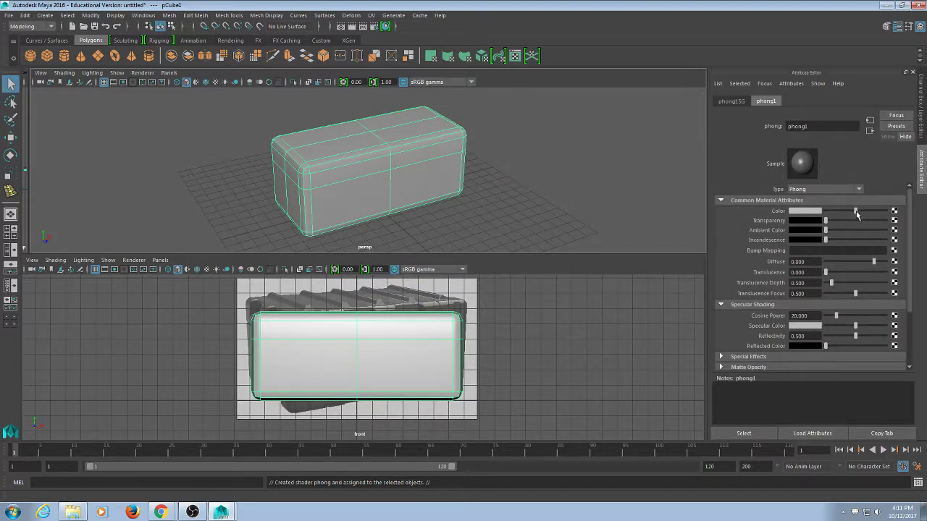
left_click_drag(856, 211, 839, 212)
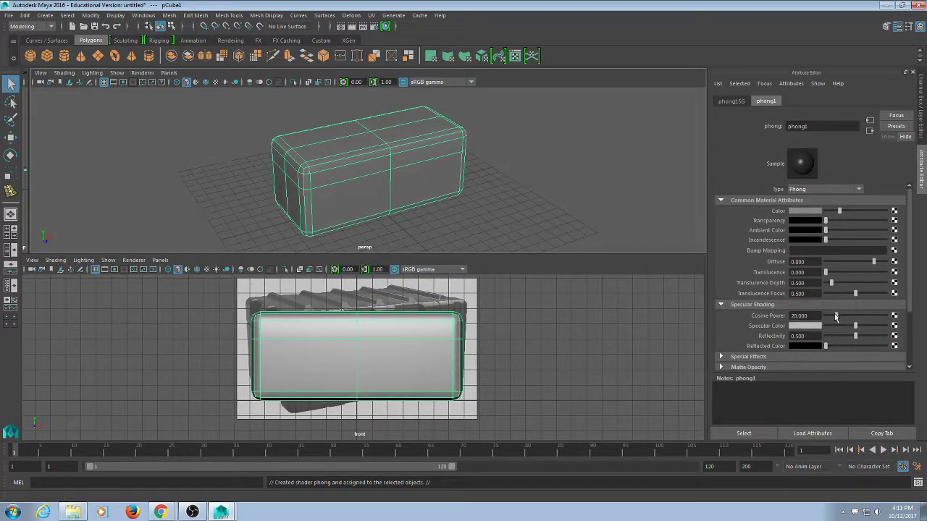
left_click_drag(836, 317, 825, 329)
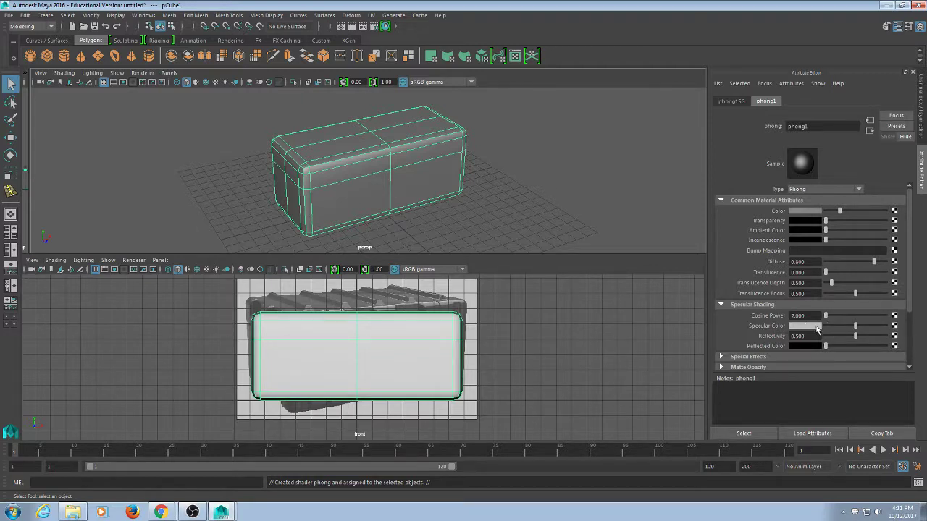
mouse_move(856, 331)
left_mouse_down()
mouse_move(876, 330)
mouse_move(840, 331)
mouse_move(857, 332)
left_mouse_up()
left_click(528, 161)
left_click_drag(413, 203, 405, 239, "alt")
left_click(343, 210)
left_click_drag(509, 222, 455, 224, "alt")
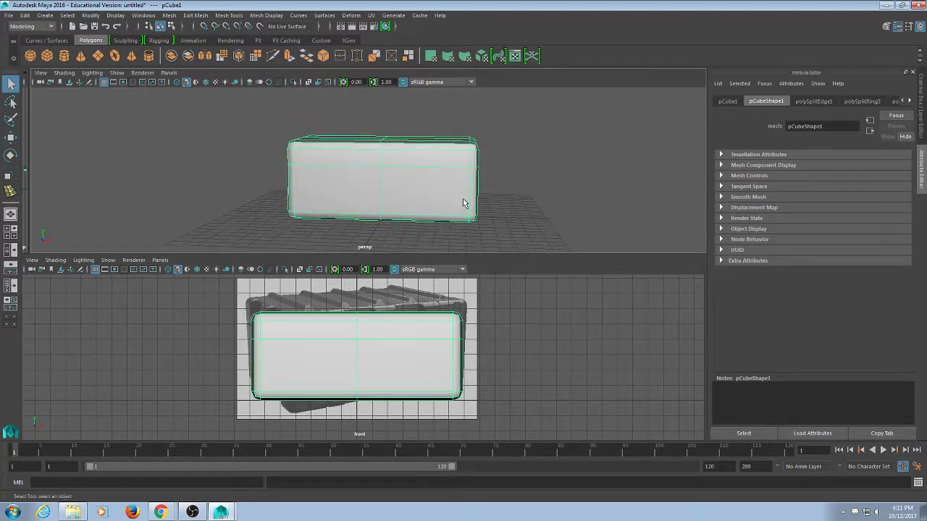
left_click_drag(310, 196, 365, 200, "alt")
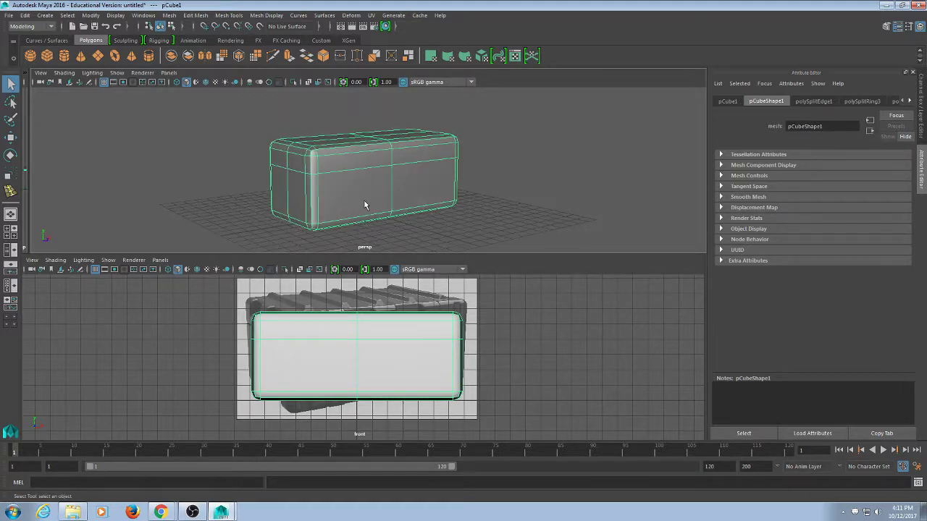
Step: Select all the lid faces above the split line and extract them into a separate object
key("F11")
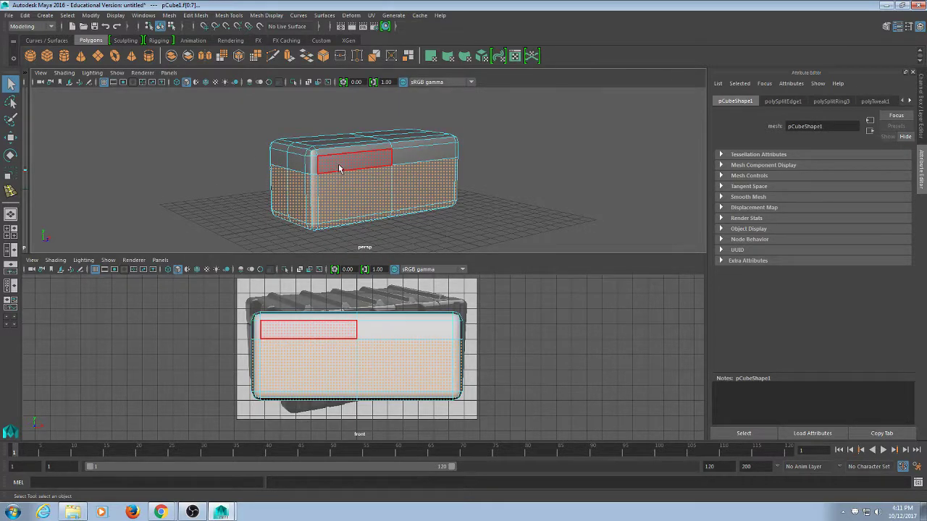
double_click(339, 167)
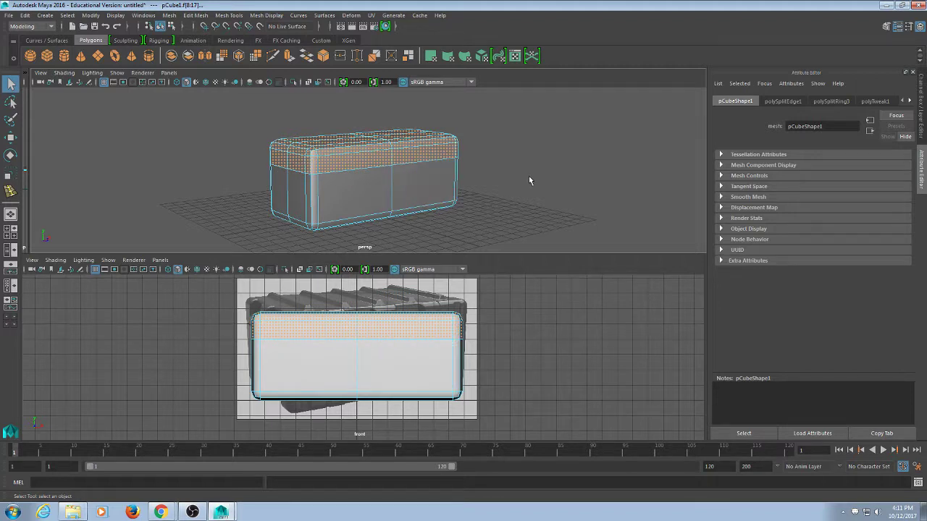
right_click_drag(499, 193, 557, 163, "alt")
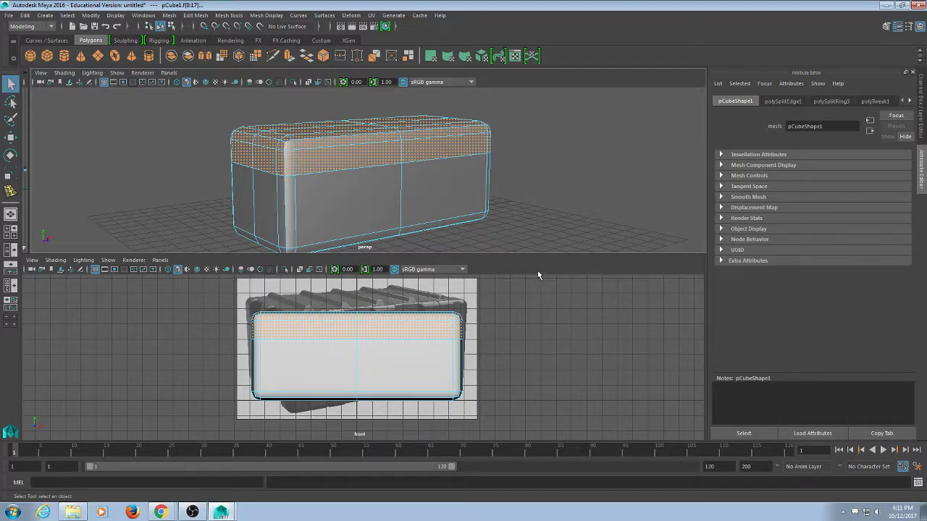
key("g")
key("q")
left_click(520, 197)
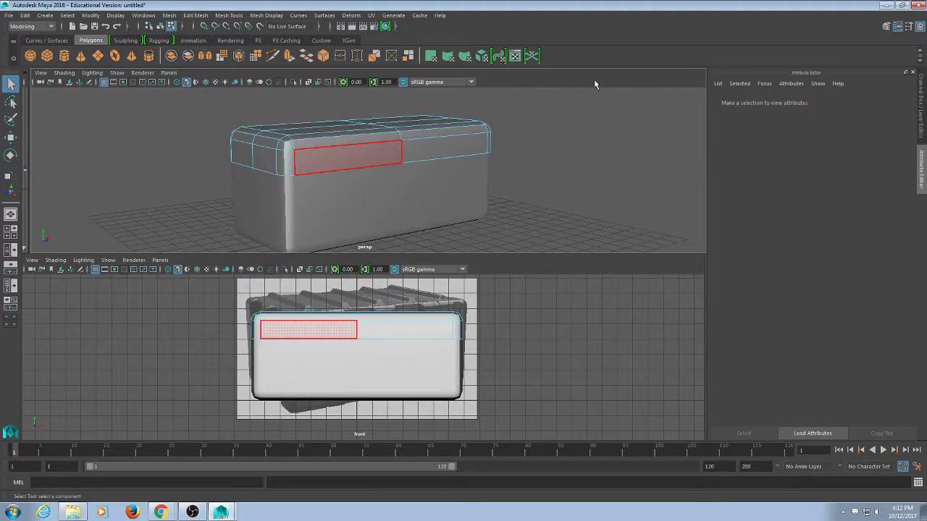
key("F8")
left_click(402, 164)
left_click(382, 144)
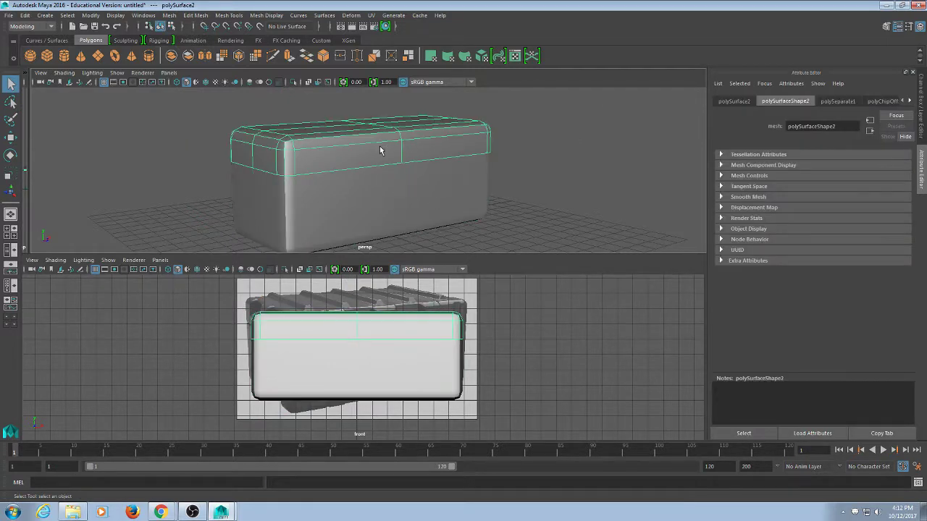
left_click(536, 143)
left_click_drag(536, 143, 572, 166, "alt")
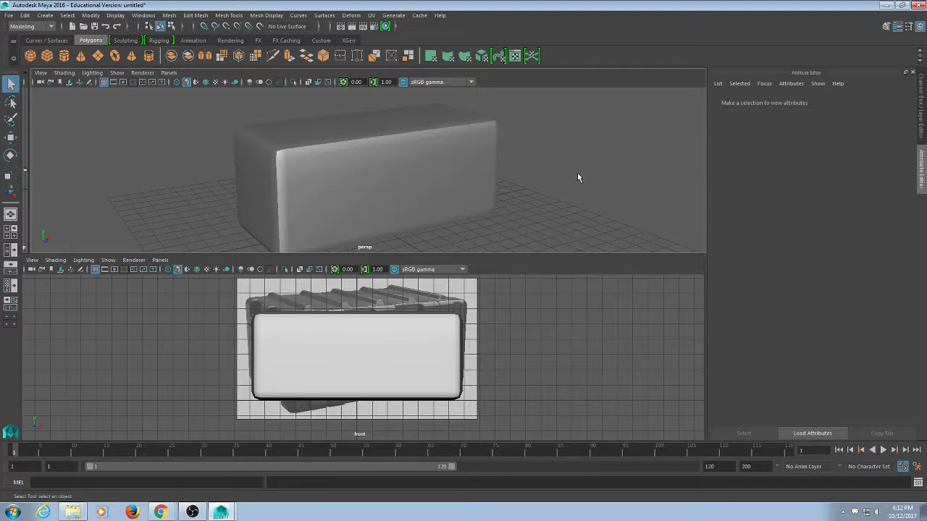
Step: Raise the lid's upper vertices slightly in the front view to make the lid taller
left_click(507, 337)
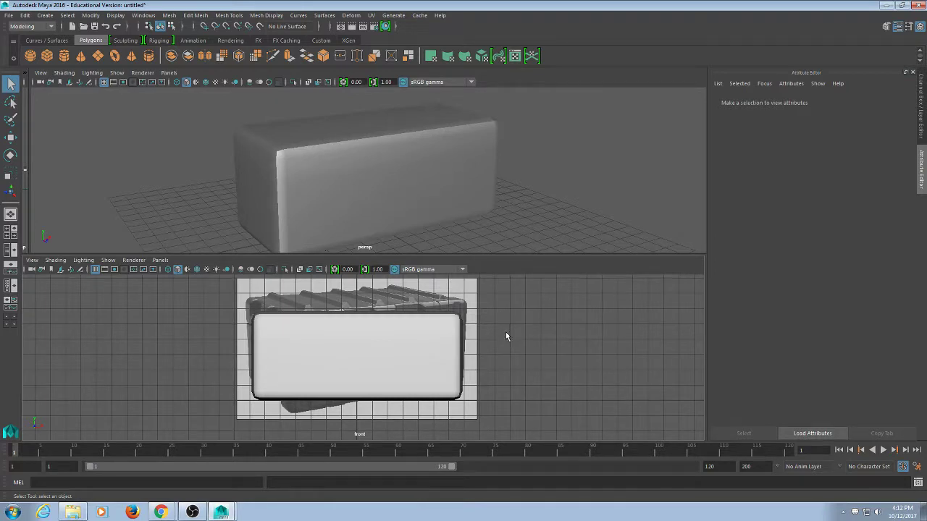
scroll(505, 331, "up", 3)
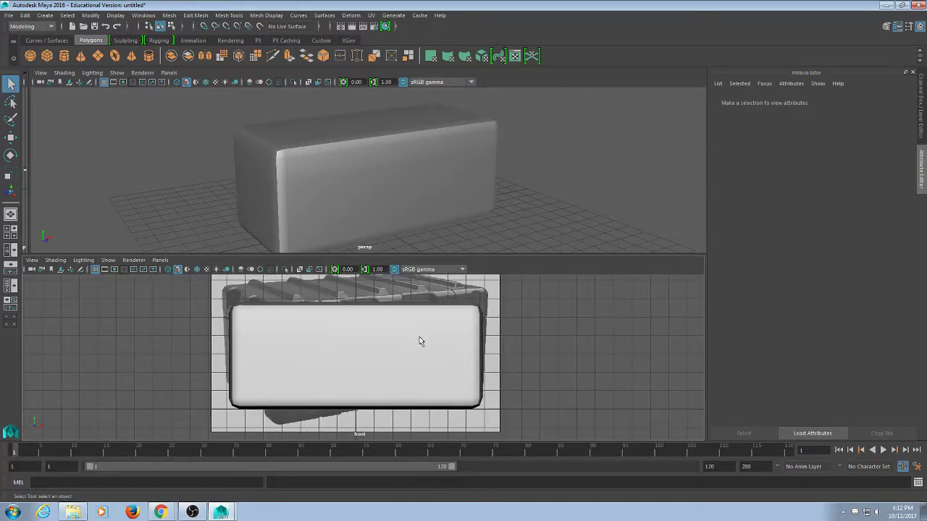
left_click(383, 315)
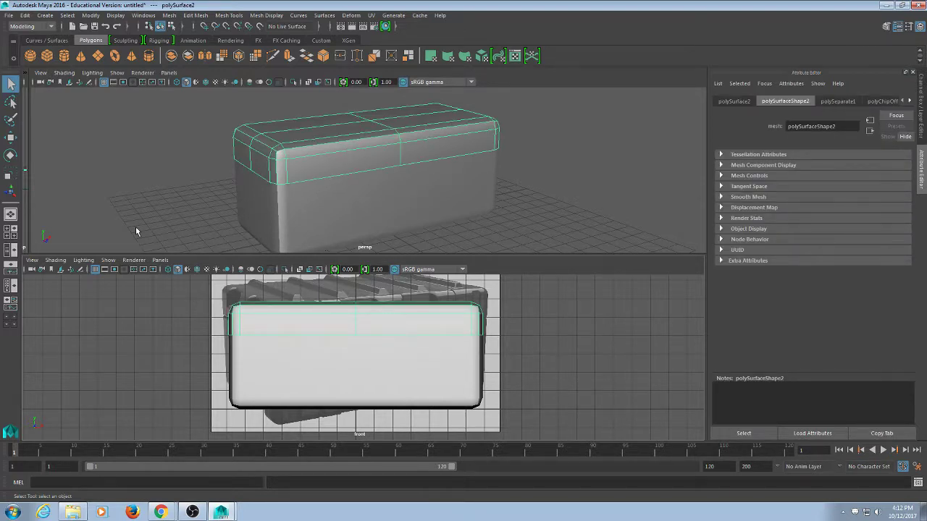
key("F9")
left_click_drag(181, 287, 547, 320)
key("w")
left_click_drag(356, 284, 357, 278)
Step: Try to scale the lid's upper vertices vertically
key("r")
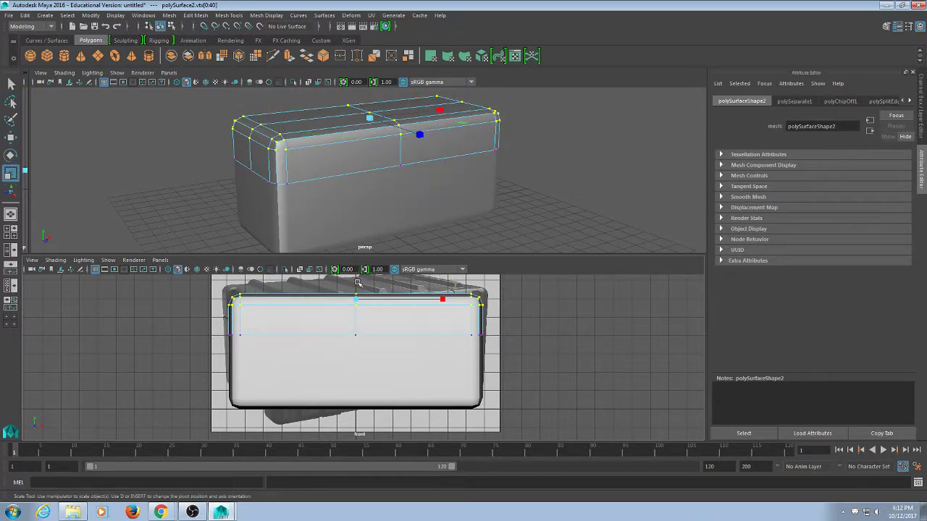
right_click_drag(562, 383, 546, 314, "alt")
middle_click_drag(446, 321, 463, 363, "alt")
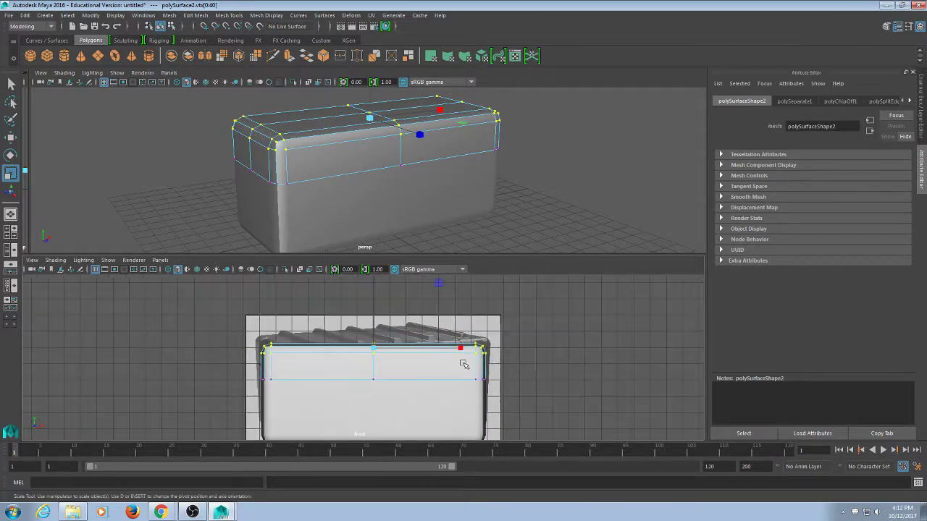
left_click(374, 349)
right_click_drag(530, 359, 497, 358, "alt")
key("q")
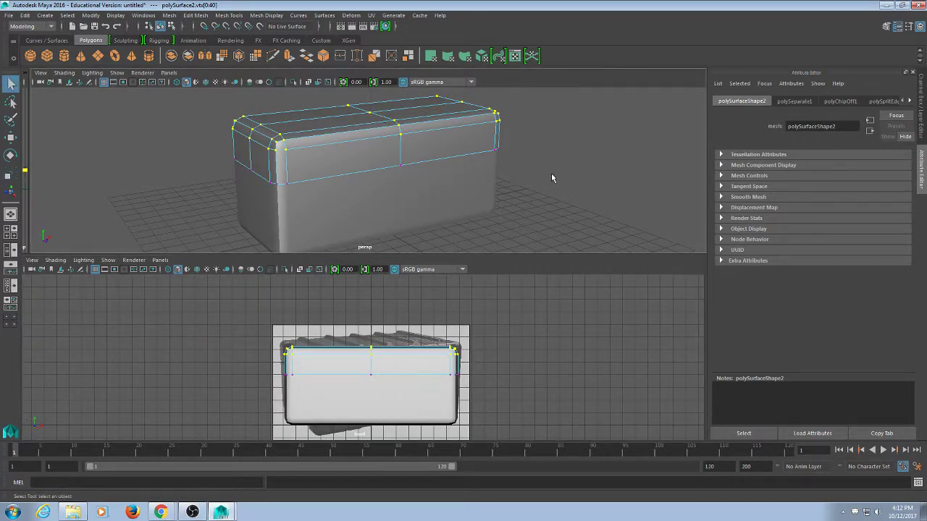
left_click_drag(552, 175, 479, 166, "alt")
key("w")
key("r")
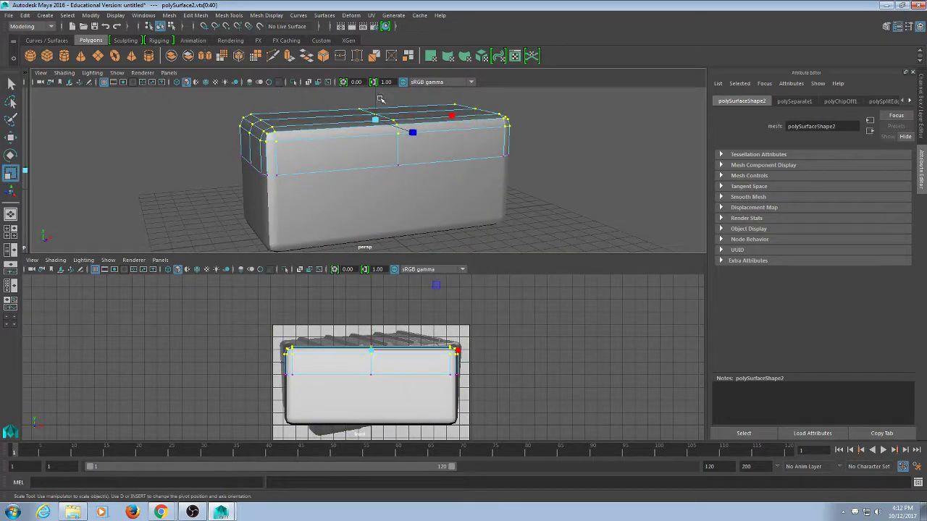
left_click(383, 102)
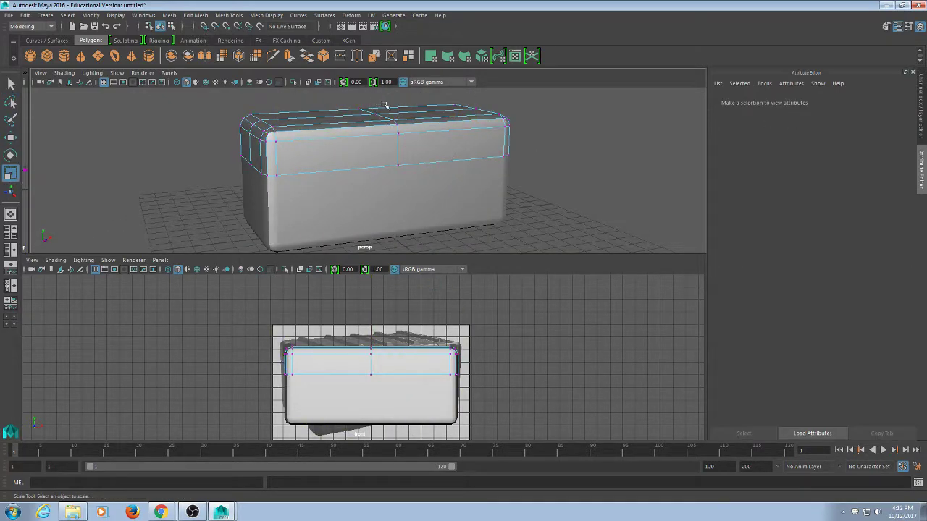
left_click_drag(530, 141, 531, 178, "alt")
left_click_drag(159, 155, 551, 120)
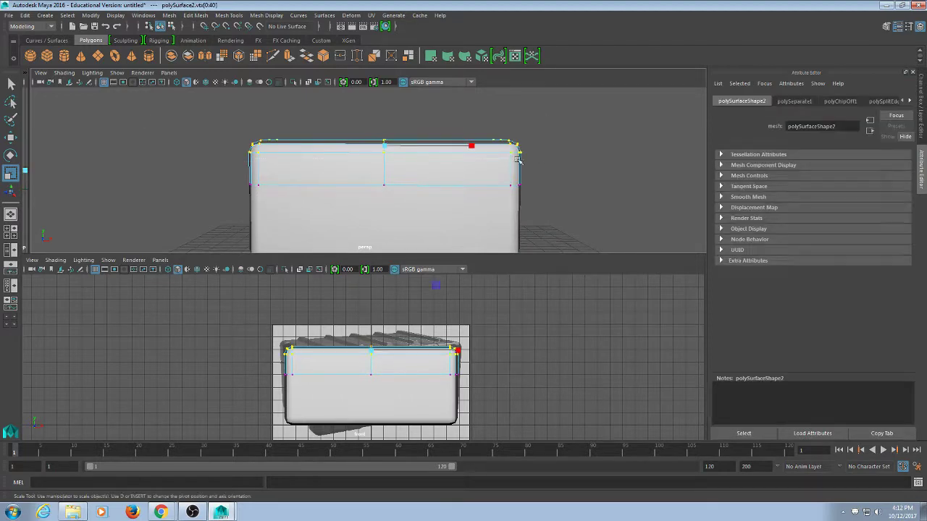
left_click(387, 106)
left_click_drag(569, 150, 598, 178, "alt")
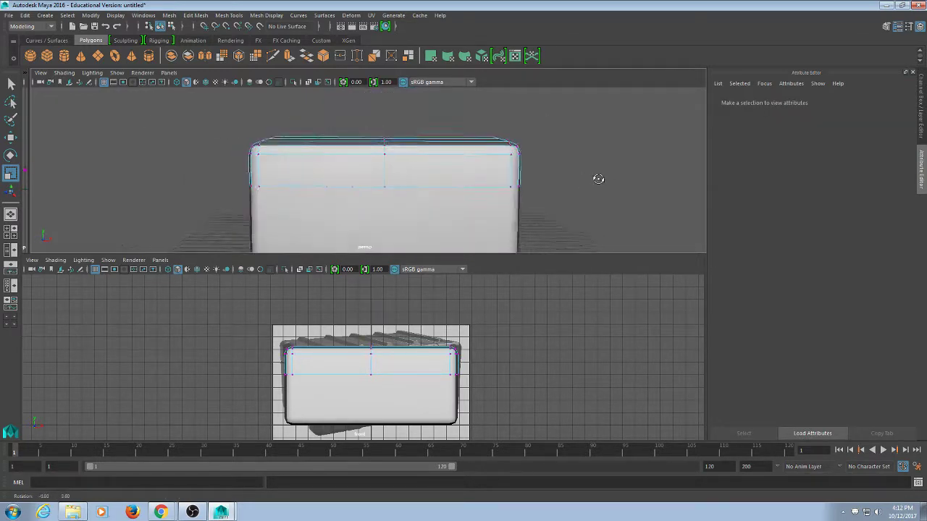
key("q")
key("F8")
left_click_drag(530, 197, 444, 255, "alt")
Step: Hide polygons and the grid in the front view so only the crate reference image shows
middle_click_drag(518, 367, 512, 336, "alt")
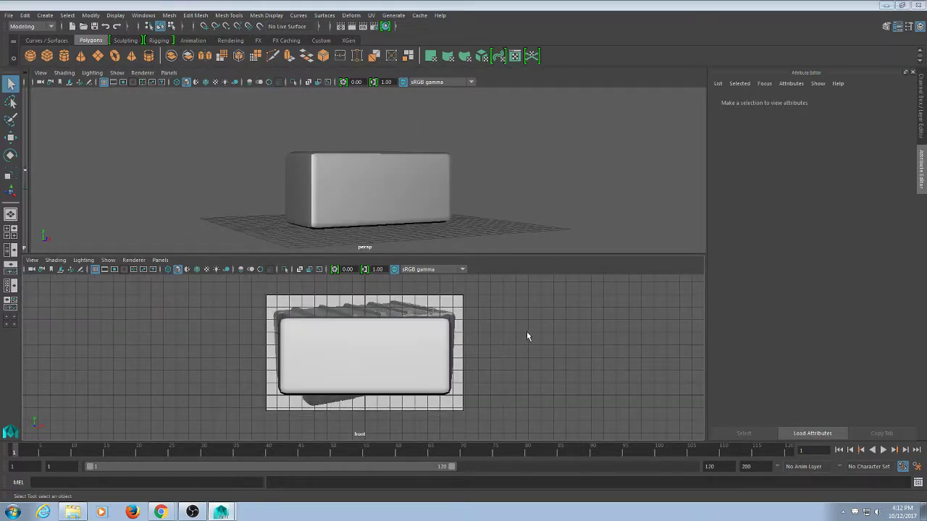
right_click(536, 314)
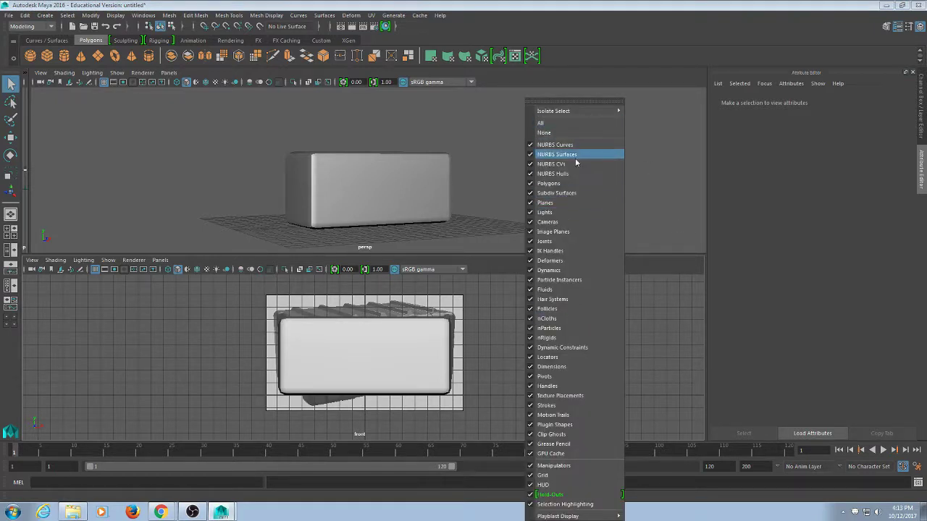
left_click(572, 183)
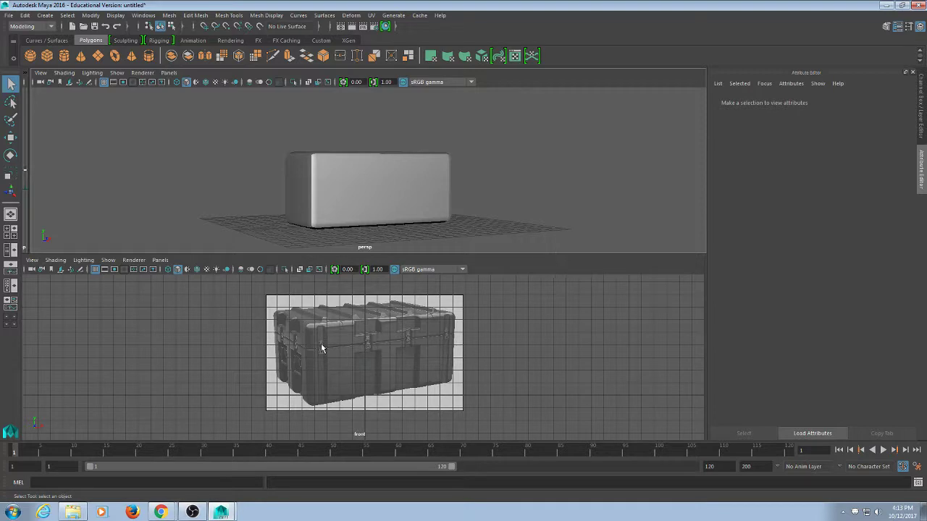
scroll(468, 355, "up", 1)
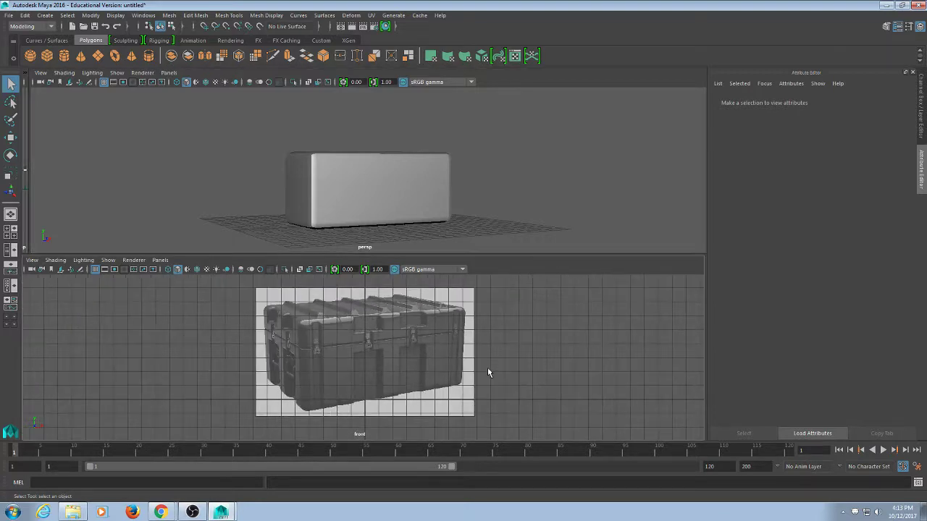
right_click(527, 336)
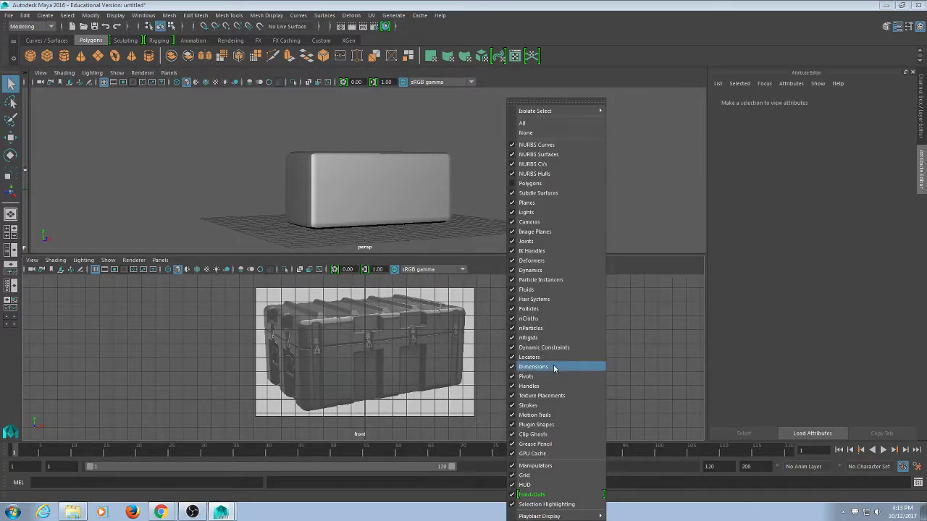
left_click(536, 475)
right_click_drag(577, 300, 555, 315, "alt")
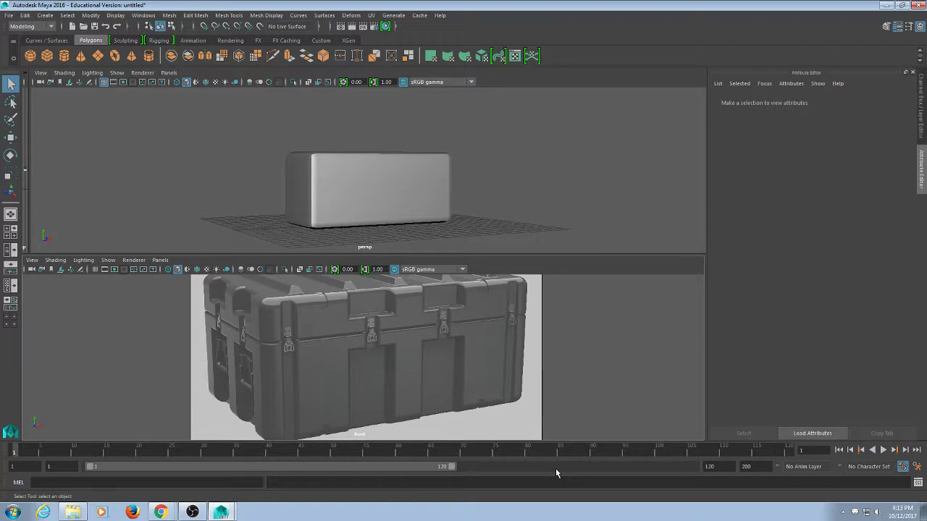
Step: Examine the separate lid and base from several angles against the crate reference image
left_click(390, 183)
left_click_drag(391, 183, 516, 193, "alt")
left_click(389, 176)
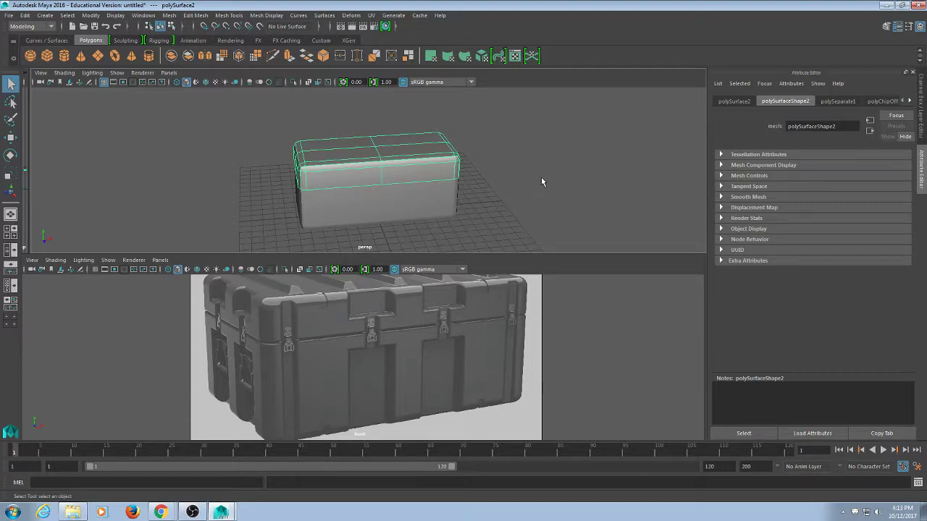
mouse_move(543, 179)
left_mouse_down("alt")
mouse_move(374, 184)
mouse_move(413, 74)
mouse_move(512, 174)
mouse_move(511, 145)
mouse_move(536, 159)
mouse_move(509, 176)
mouse_move(557, 167)
mouse_move(538, 180)
left_mouse_up("alt")
right_click_drag(538, 180, 444, 183, "alt")
left_click_drag(445, 183, 491, 194, "alt")
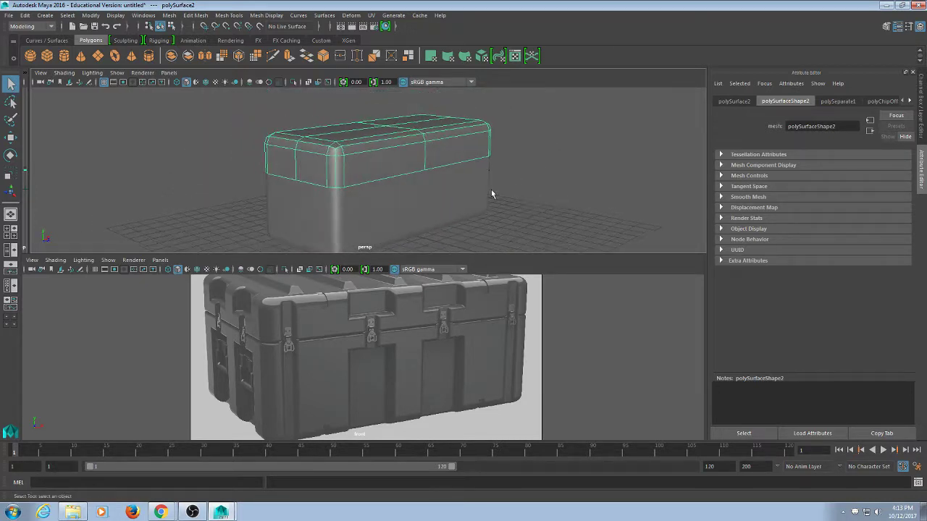
left_click(562, 161)
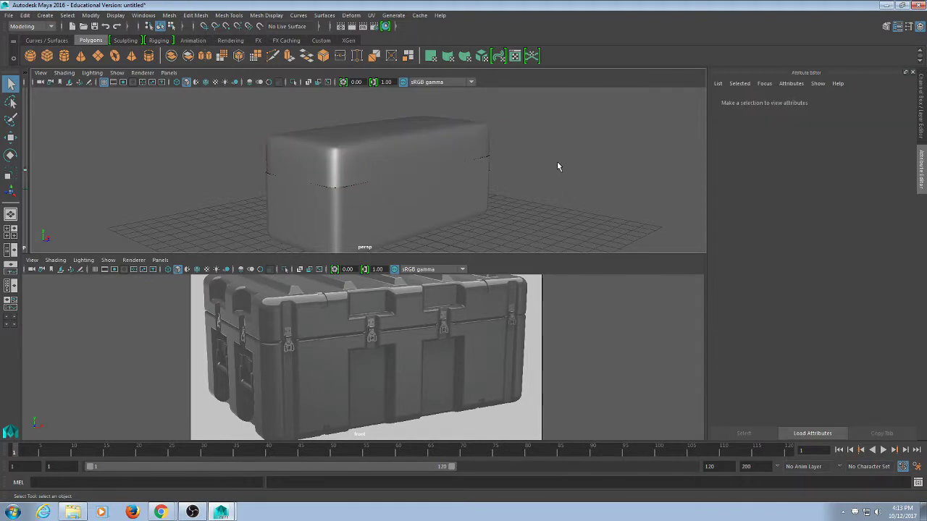
left_click(350, 160)
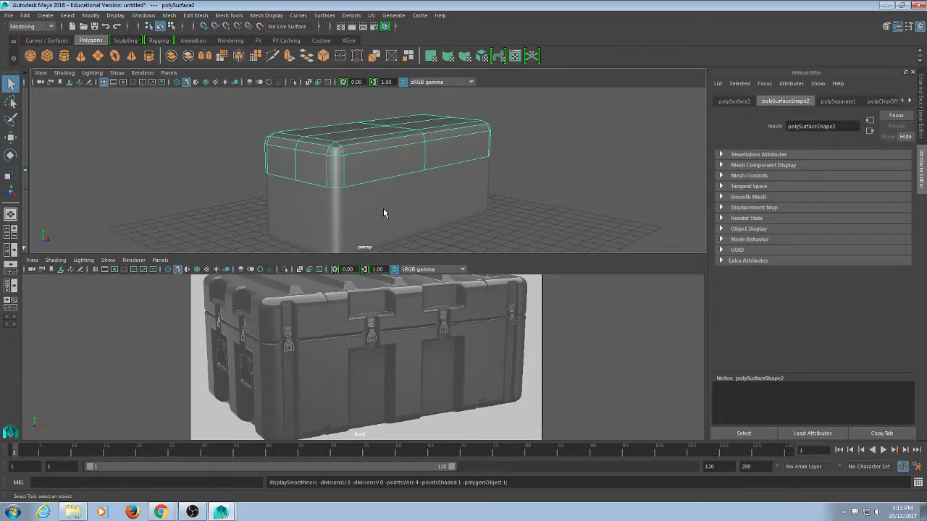
left_click(546, 163)
left_click_drag(545, 163, 528, 215, "alt")
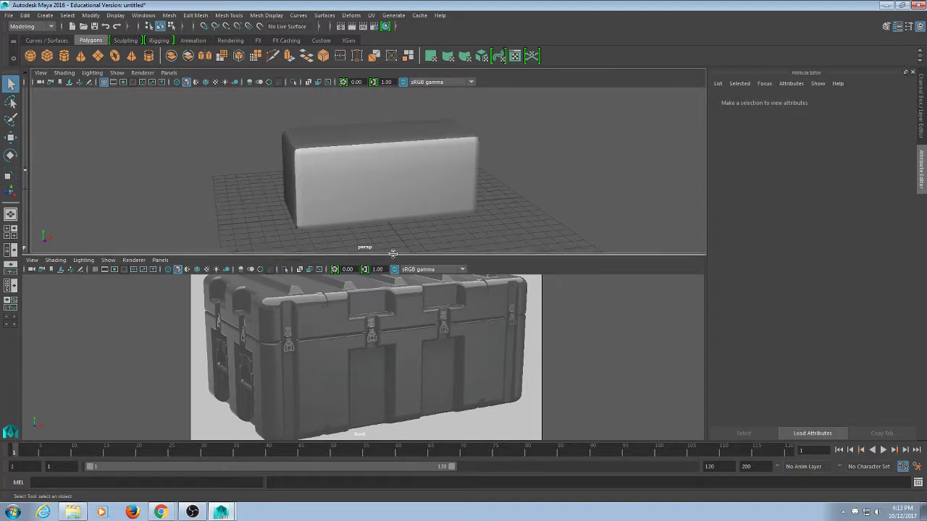
left_click_drag(390, 253, 390, 263)
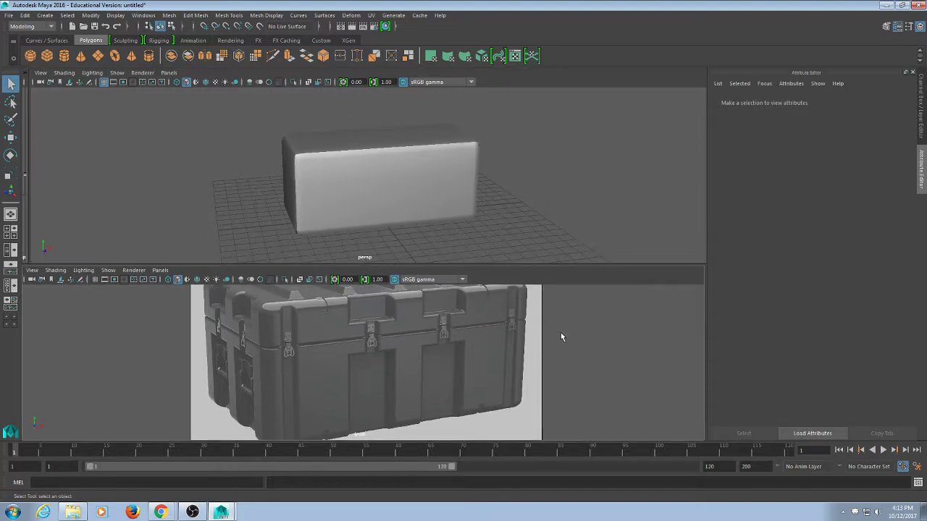
Step: Compare the lid and base meshes with the crate reference image in enlarged viewports, selecting each part in turn
middle_click_drag(560, 332, 541, 373, "alt")
key("ctrl+space")
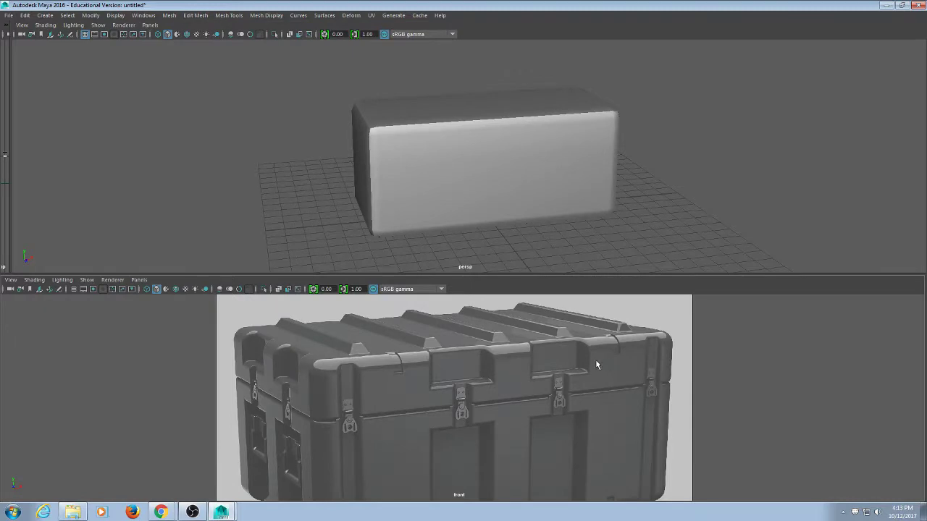
middle_click_drag(596, 359, 561, 324, "alt")
right_click_drag(578, 384, 543, 373, "alt")
middle_click_drag(543, 373, 535, 394, "alt")
right_click_drag(543, 399, 512, 330, "alt")
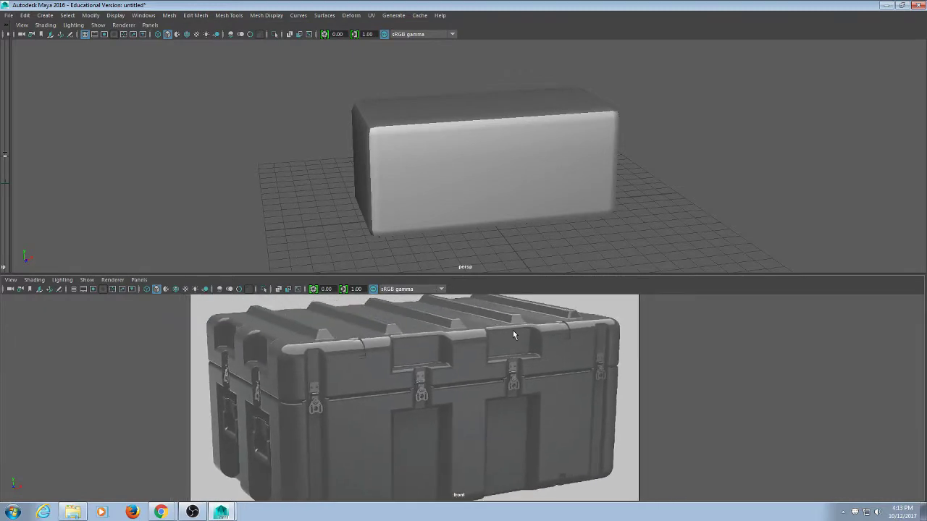
left_click(585, 208)
key("f")
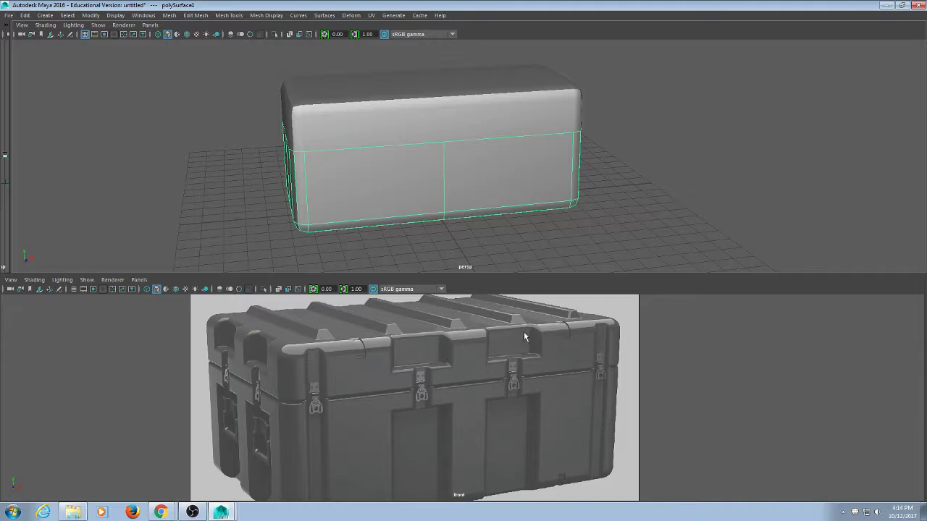
left_click(503, 250)
left_click(433, 110)
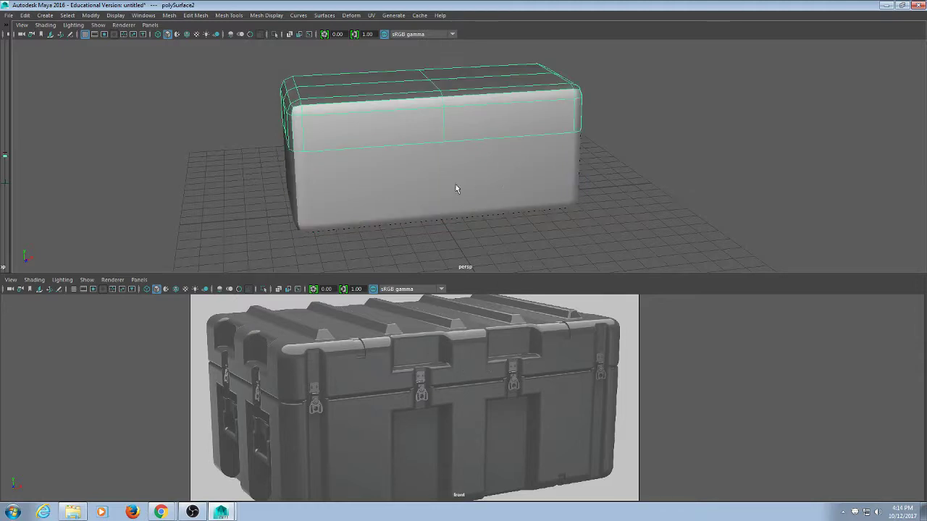
left_click_drag(456, 189, 466, 188, "alt")
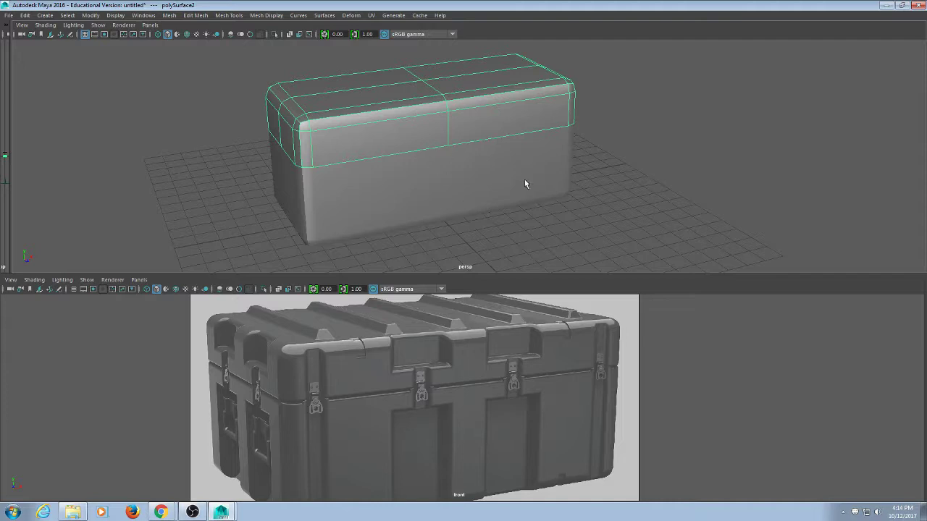
left_click_drag(528, 188, 504, 188, "alt")
scroll(499, 183, "up", 2)
middle_click_drag(499, 174, 485, 182, "alt")
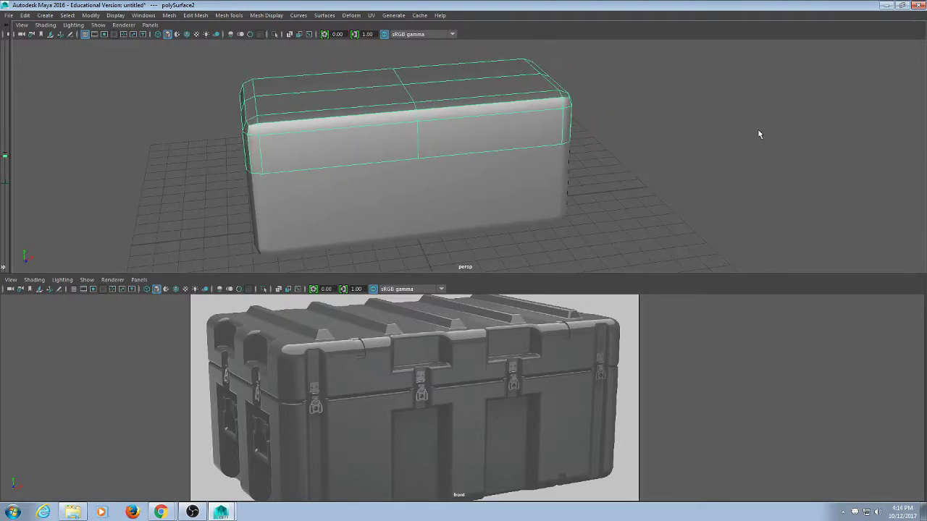
Step: Set the modelling symmetry to World X for the lid
key("ctrl+space")
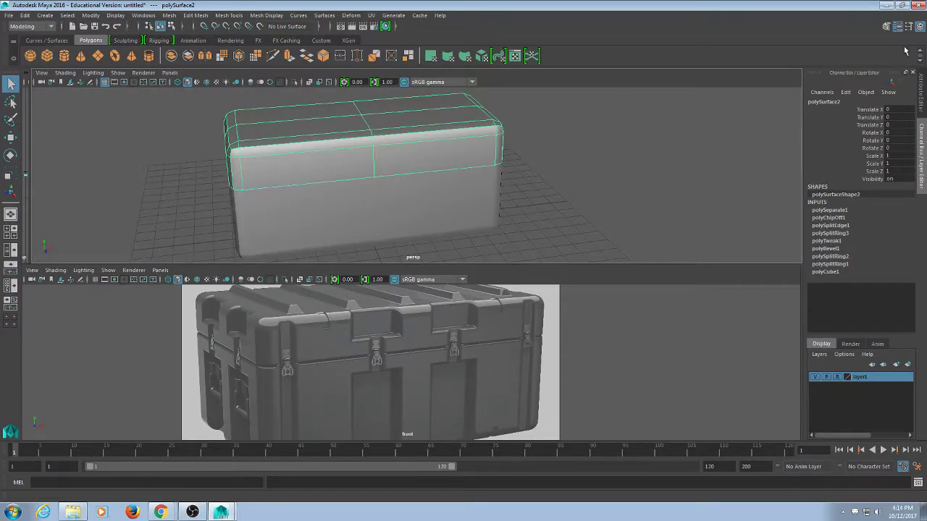
left_click(888, 28)
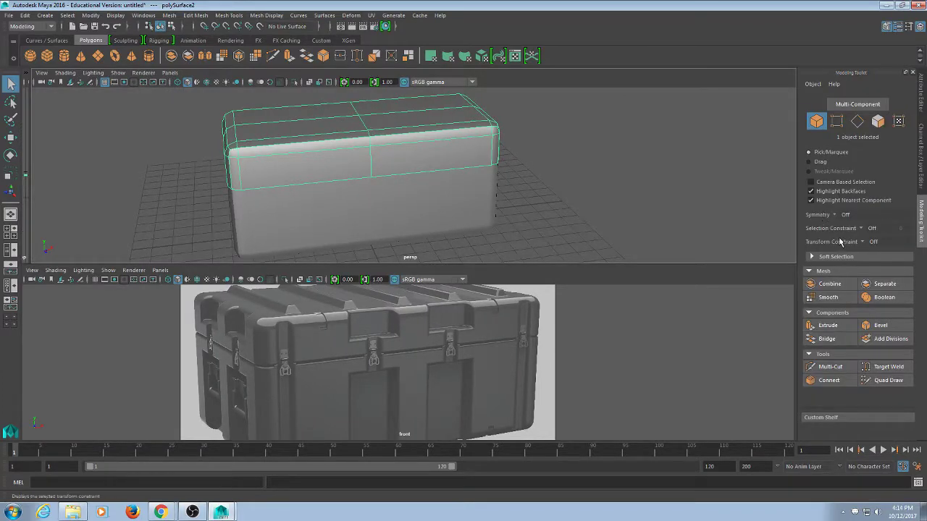
left_click(834, 215)
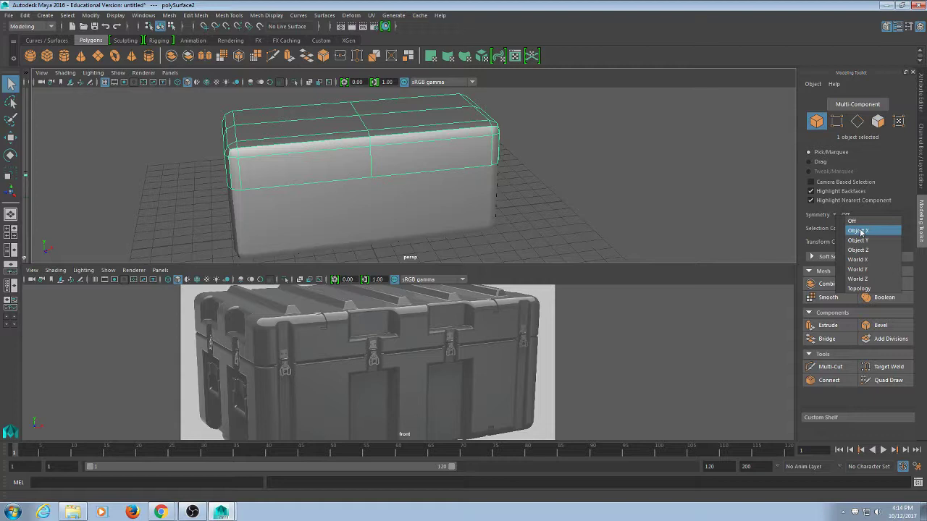
left_click(861, 231)
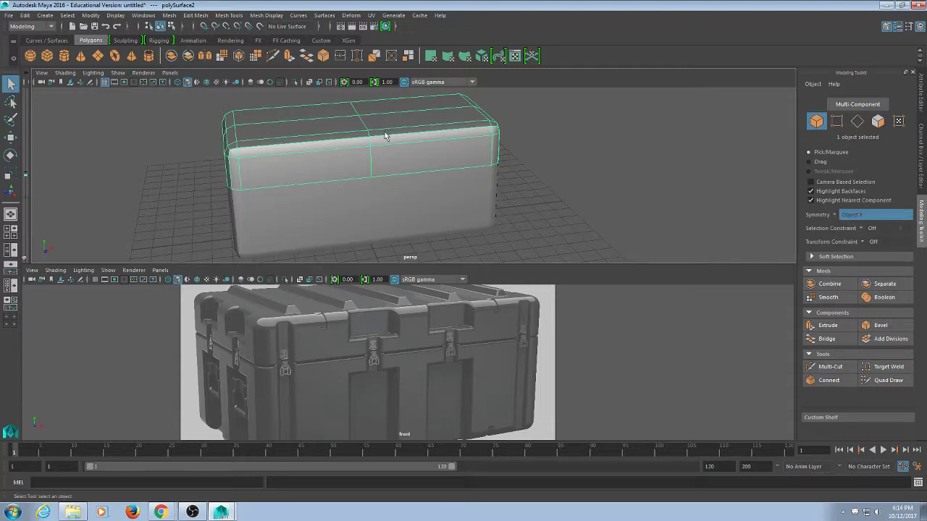
left_click(835, 215)
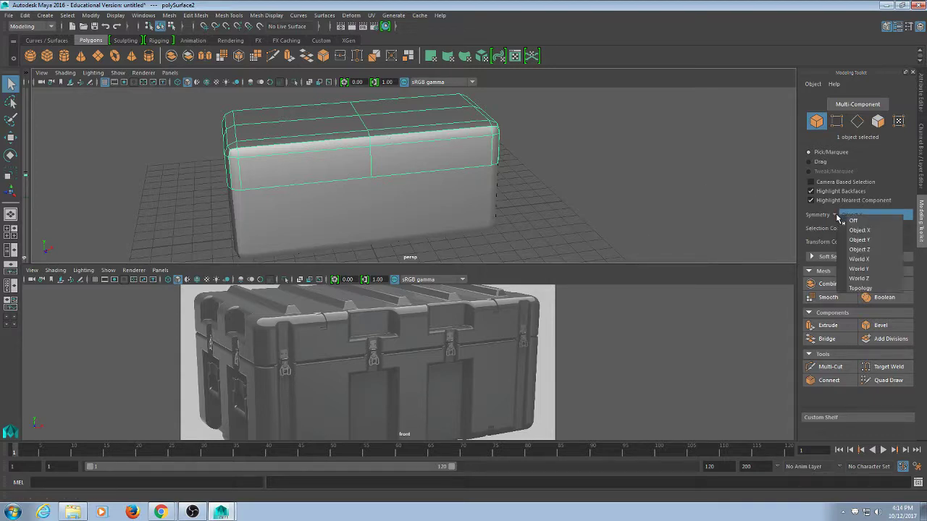
left_click(869, 259)
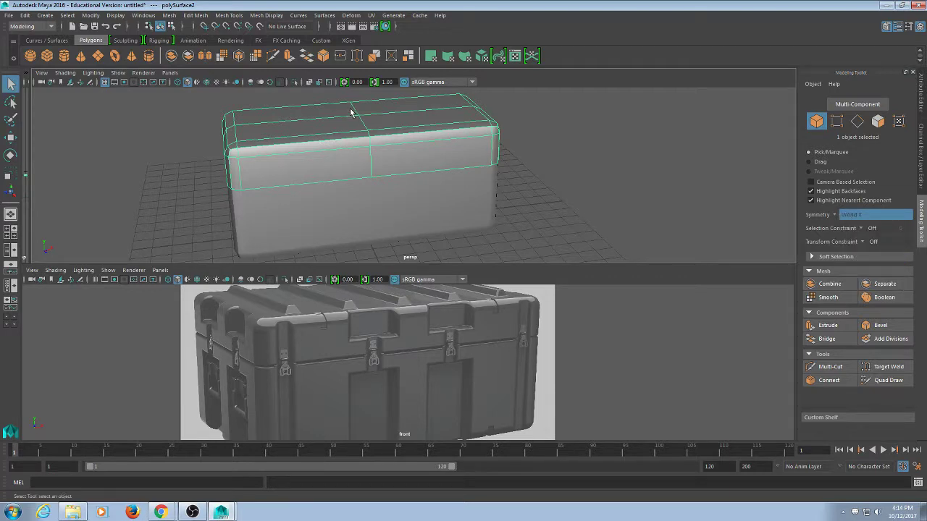
Step: Split the lid's lengthwise edge ring to add an edge loop midway between its centre and one end
key("F10")
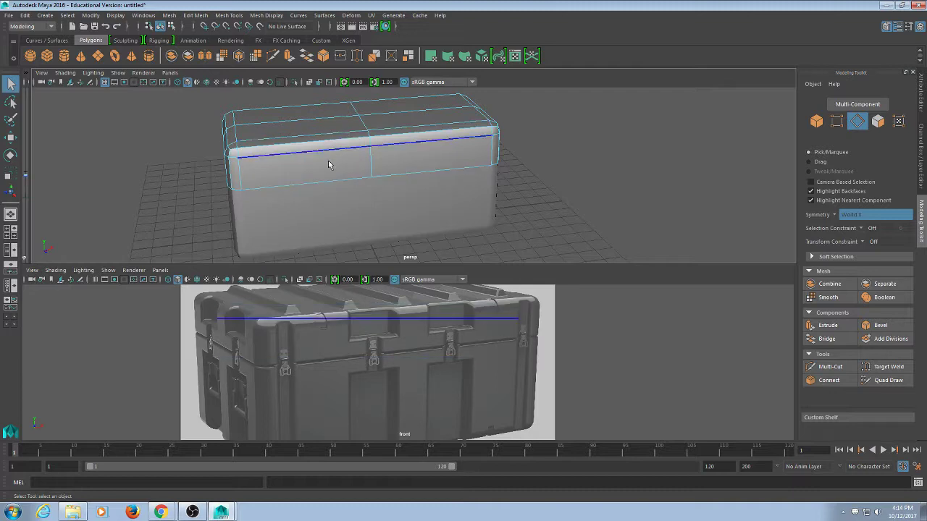
middle_click_drag(472, 202, 486, 204, "alt")
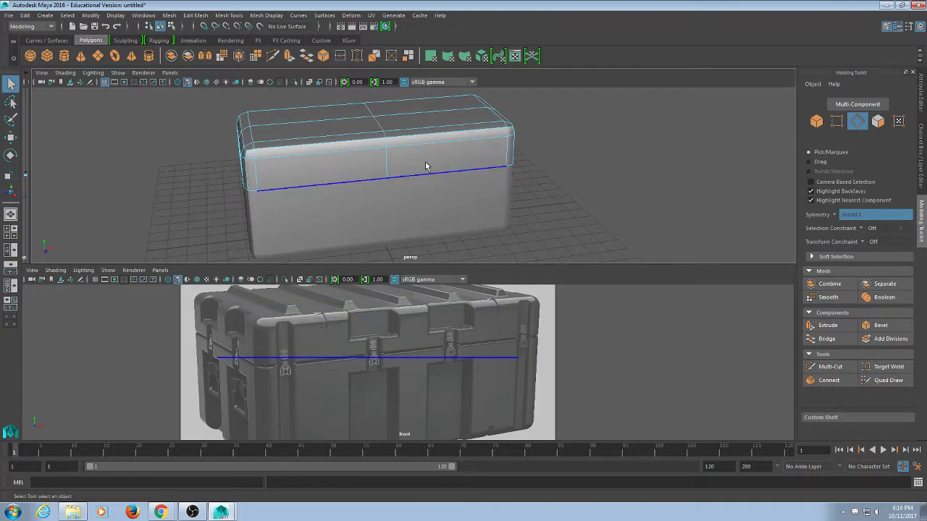
mouse_move(410, 188)
left_mouse_down("alt")
mouse_move(413, 165)
mouse_move(427, 186)
left_mouse_up("alt")
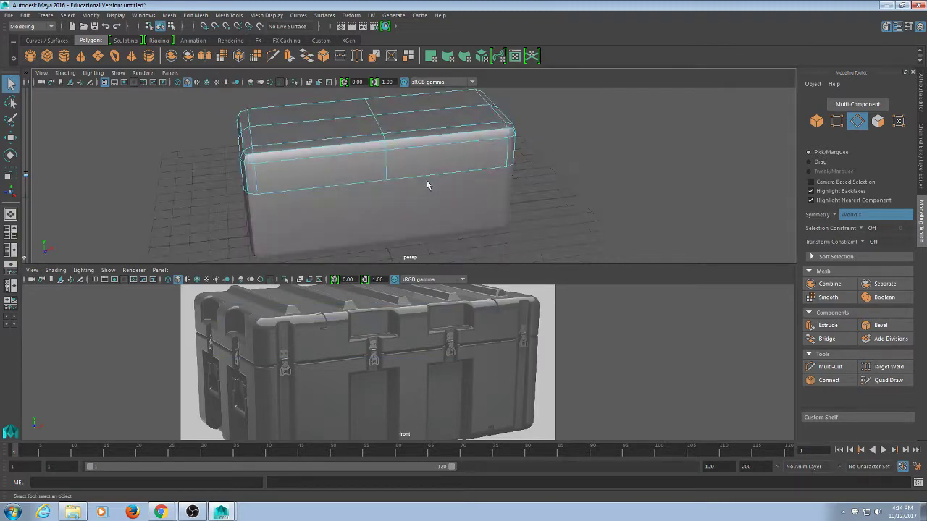
left_click(435, 132)
right_click_drag(672, 216, 675, 219, "ctrl")
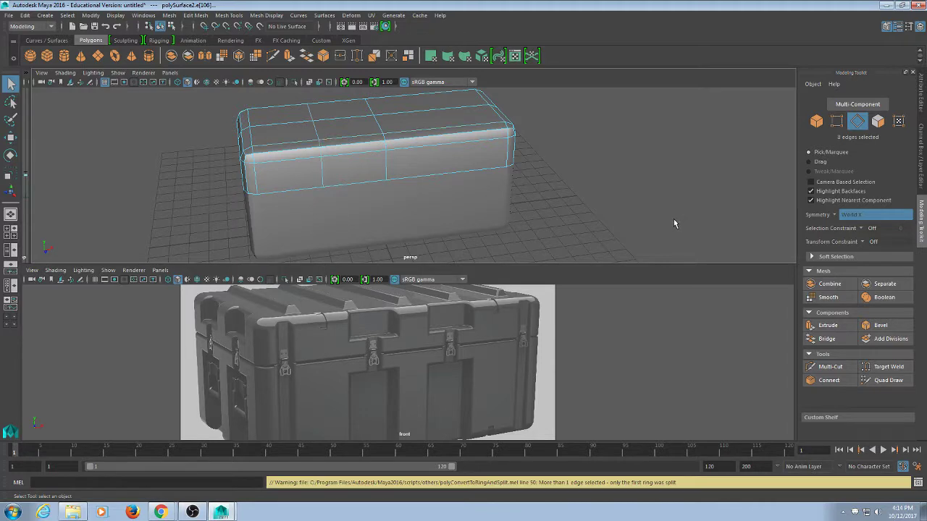
left_click(437, 130)
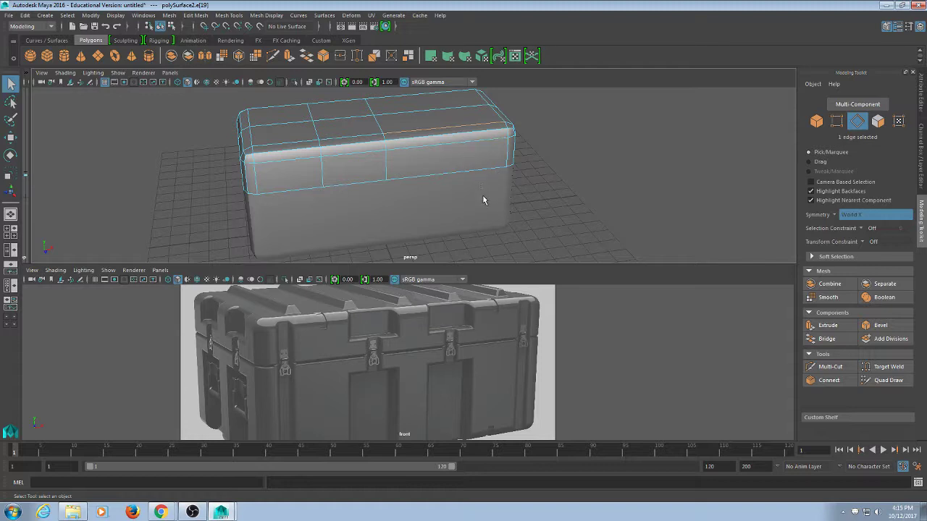
Step: Turn symmetry off and delete all lid faces on the half without the new edge loop
scroll(499, 223, "down", 3)
left_click_drag(484, 189, 465, 182, "alt")
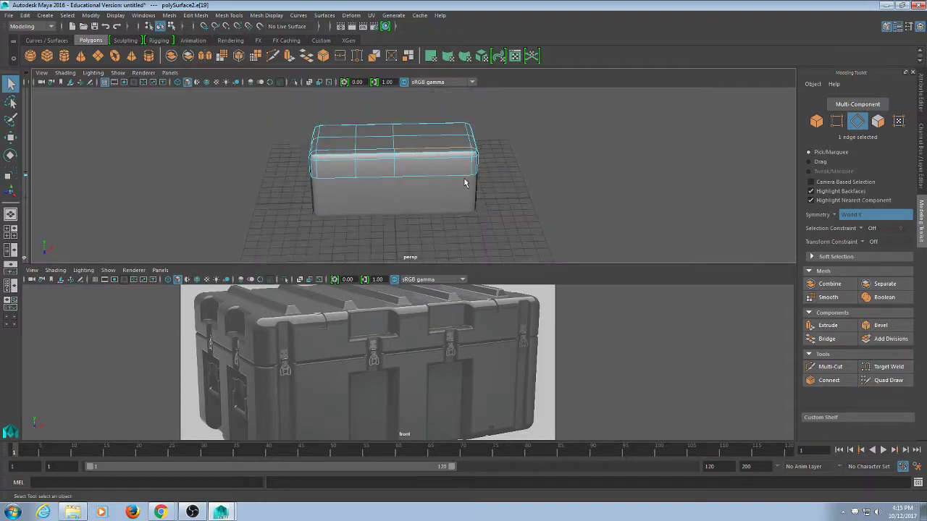
key("F11")
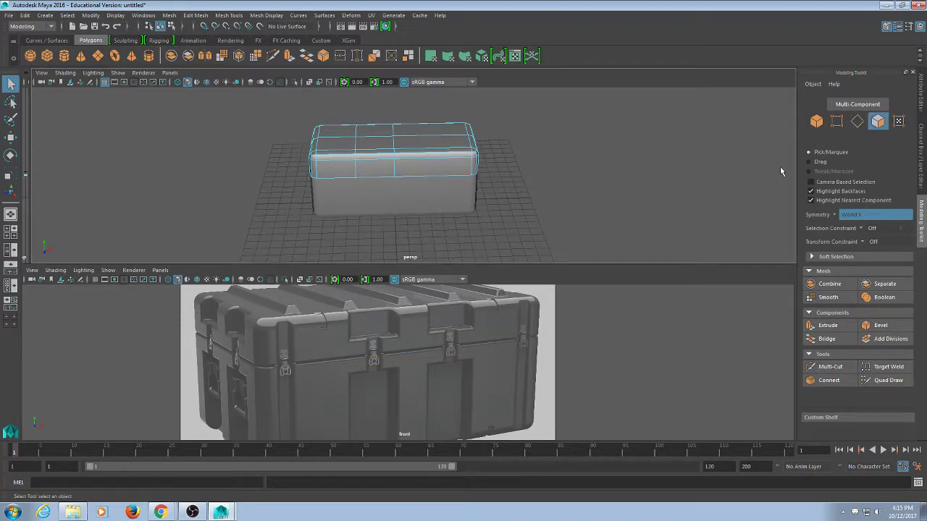
left_click(833, 216)
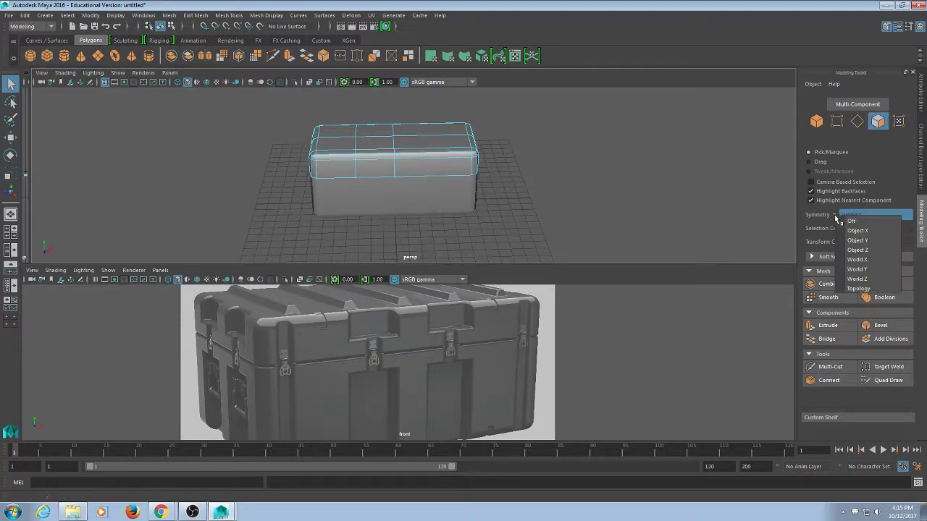
left_click(854, 215)
left_click_drag(500, 109, 439, 260)
key("Delete")
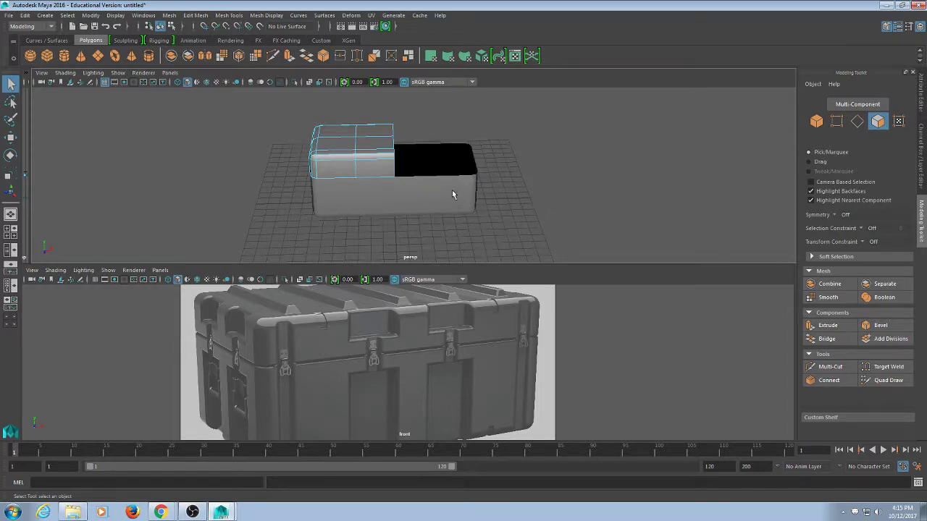
Step: Delete the matching half of the base's faces so only half of the crate remains
key("F8")
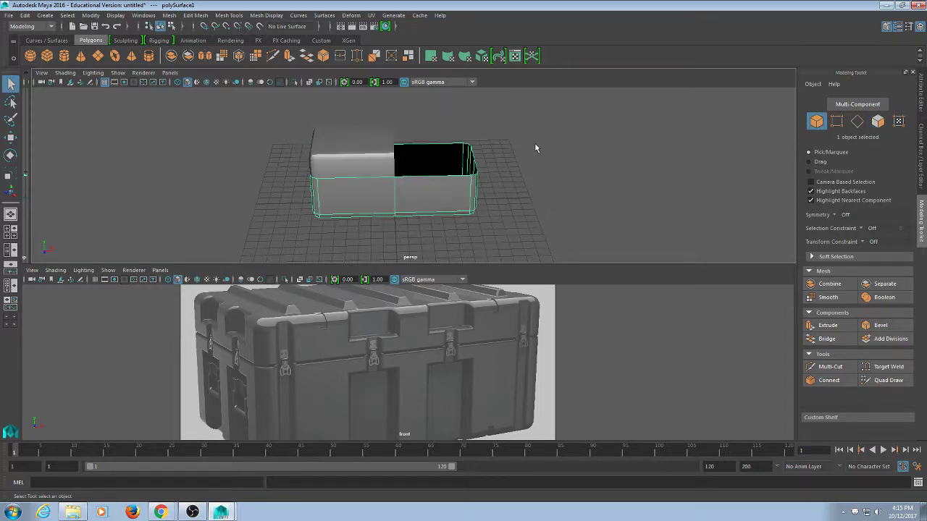
key("F11")
left_click_drag(420, 123, 459, 219)
key("Delete")
left_click(516, 168)
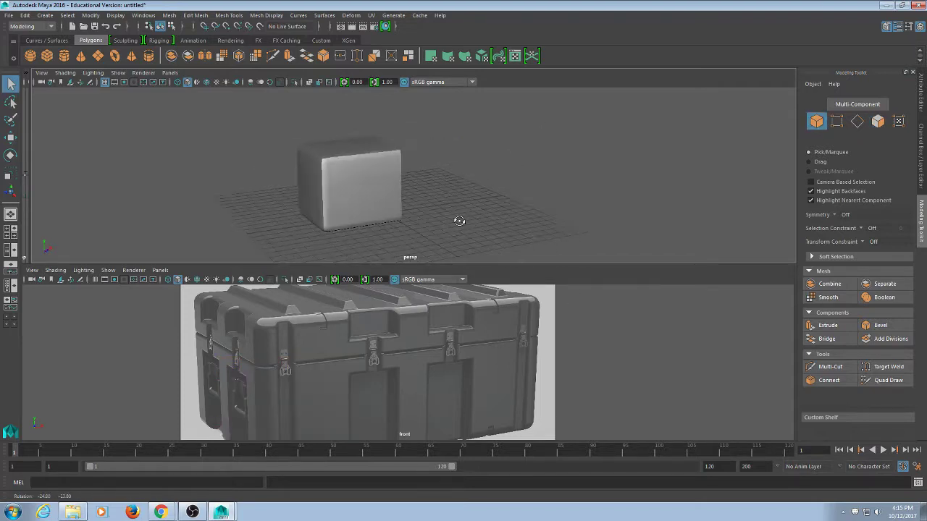
Step: Select the remaining base half and open the Duplicate Special options
left_click_drag(308, 197, 336, 208, "alt")
left_click_drag(440, 191, 417, 192, "alt")
right_click_drag(370, 211, 500, 217, "alt")
left_click_drag(384, 203, 517, 197, "alt")
left_click(365, 210)
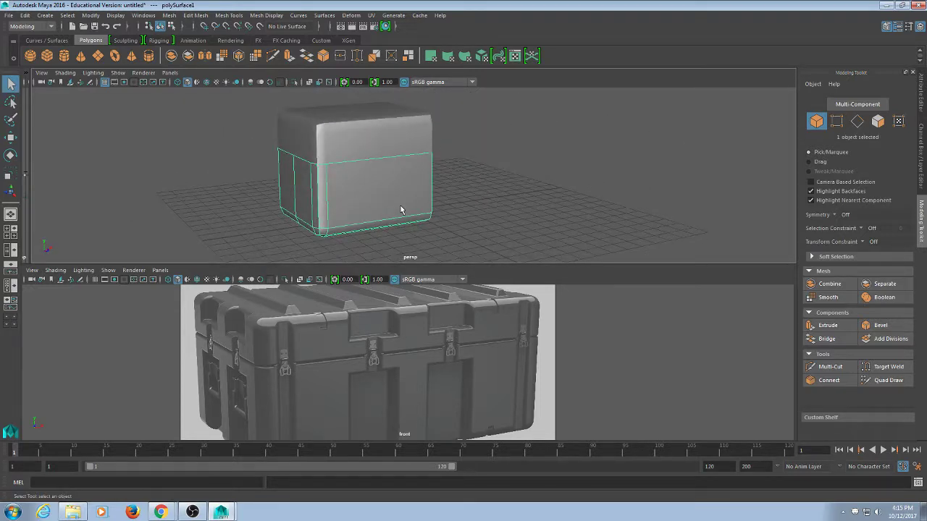
left_click_drag(422, 235, 447, 217, "alt")
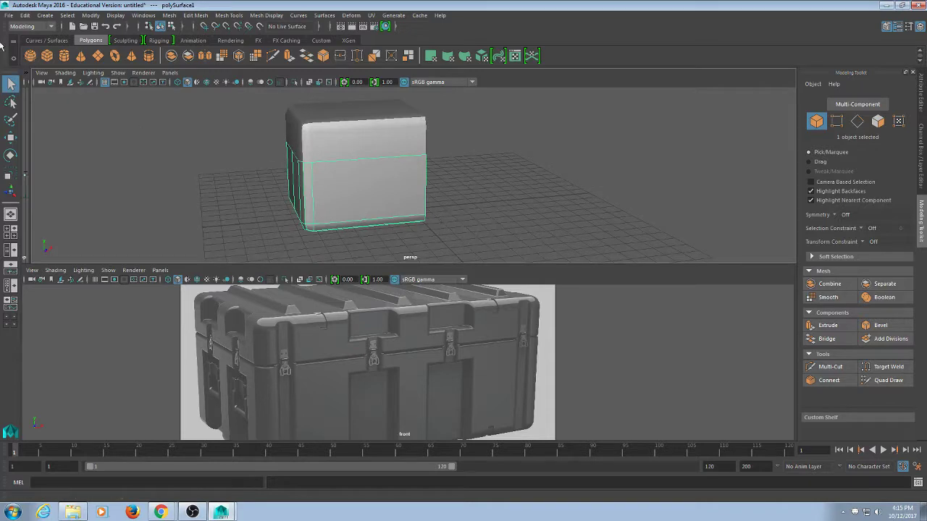
left_click(27, 15)
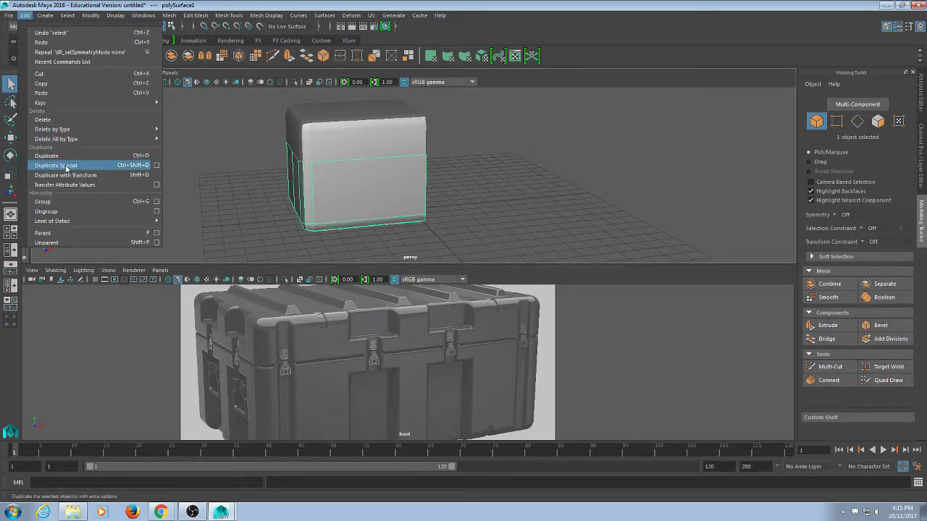
left_click(156, 166)
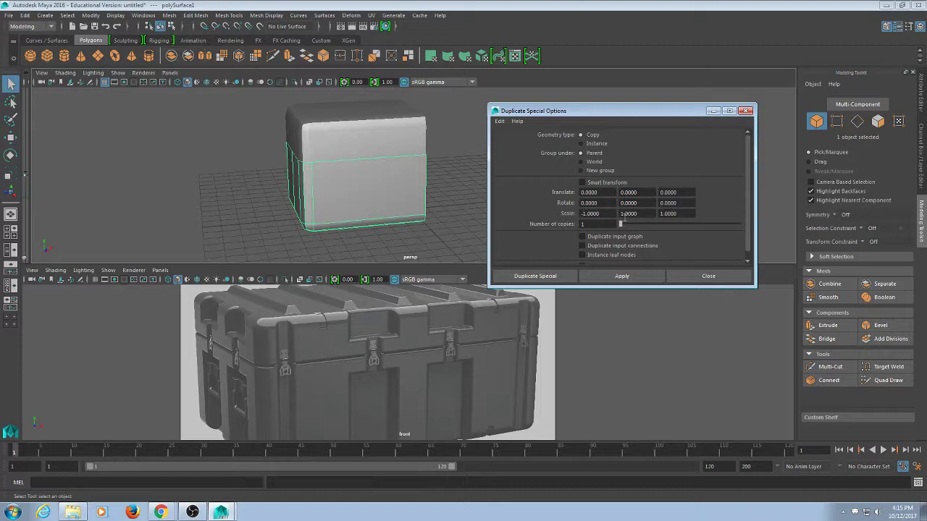
Step: Try duplicating the base half as a Copy with X scale -1, and delete the mirrored copy
left_click(604, 279)
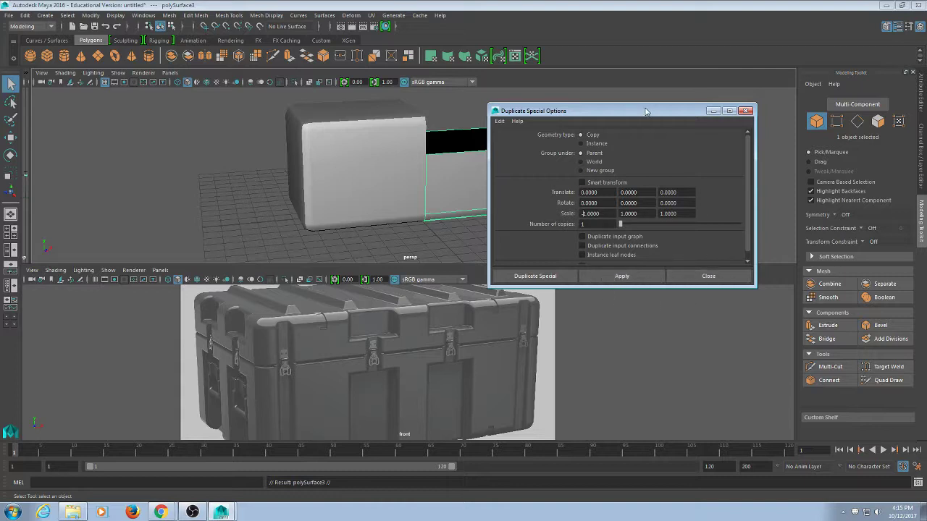
left_click_drag(644, 112, 606, 265)
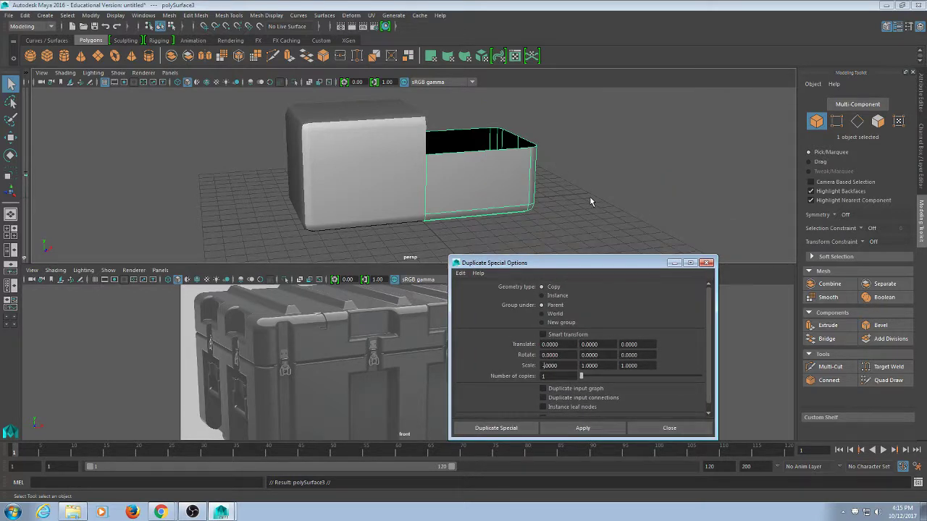
left_click(608, 222)
left_click(499, 177)
key("Delete")
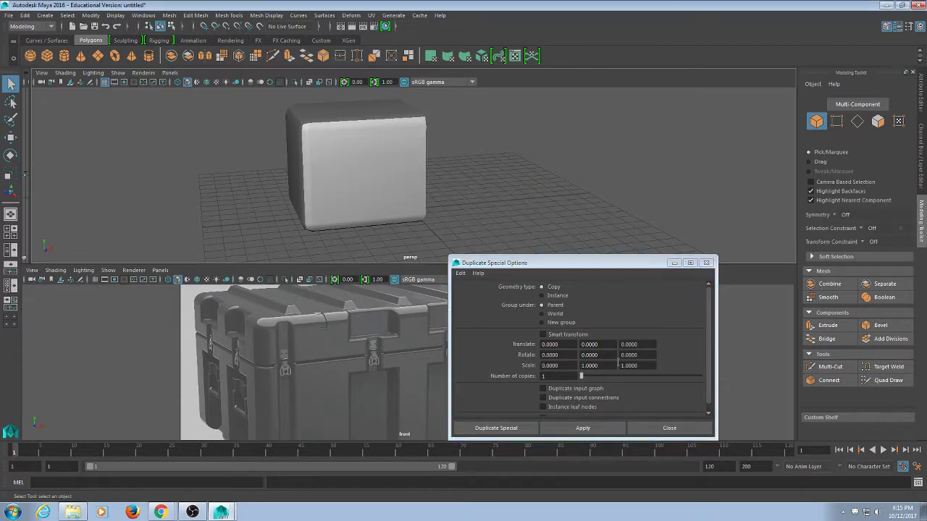
Step: Duplicate the base half as an Instance with X scale -1 to mirror it across the centre
left_click(366, 212)
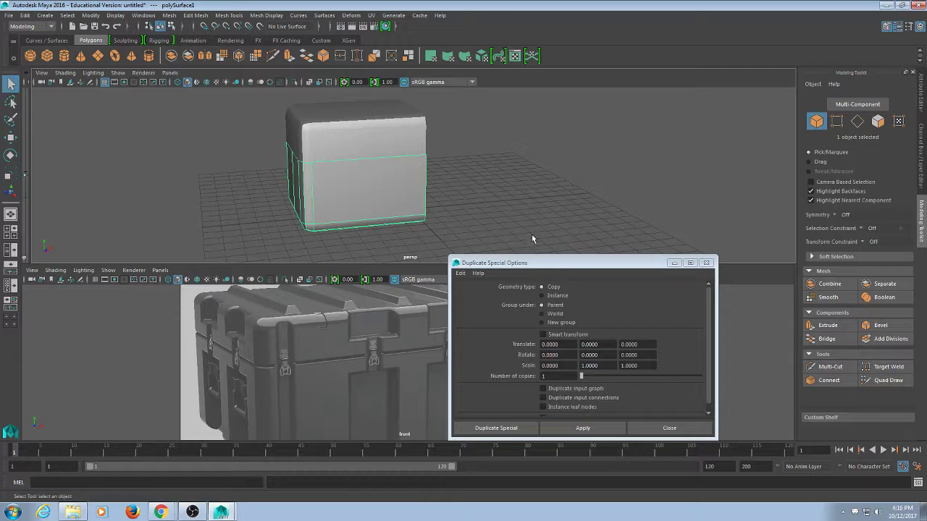
left_click_drag(522, 266, 578, 145)
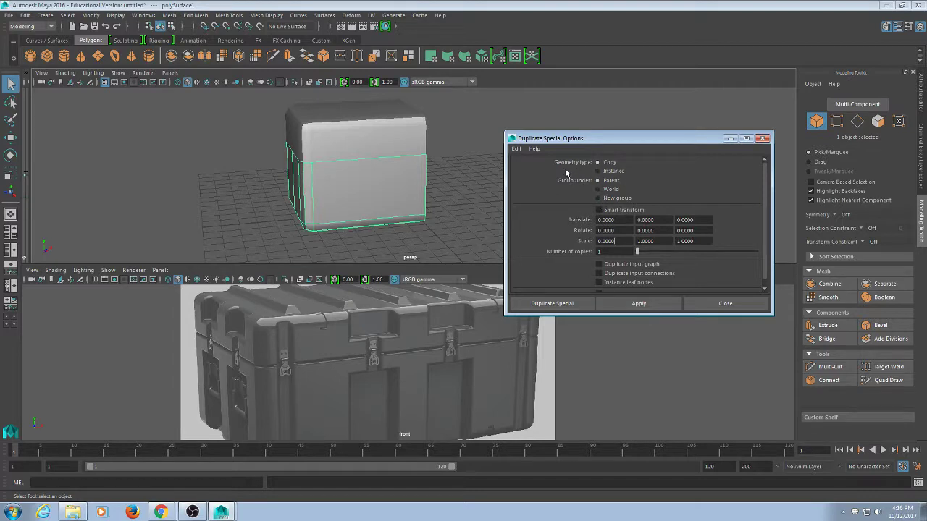
left_click(612, 171)
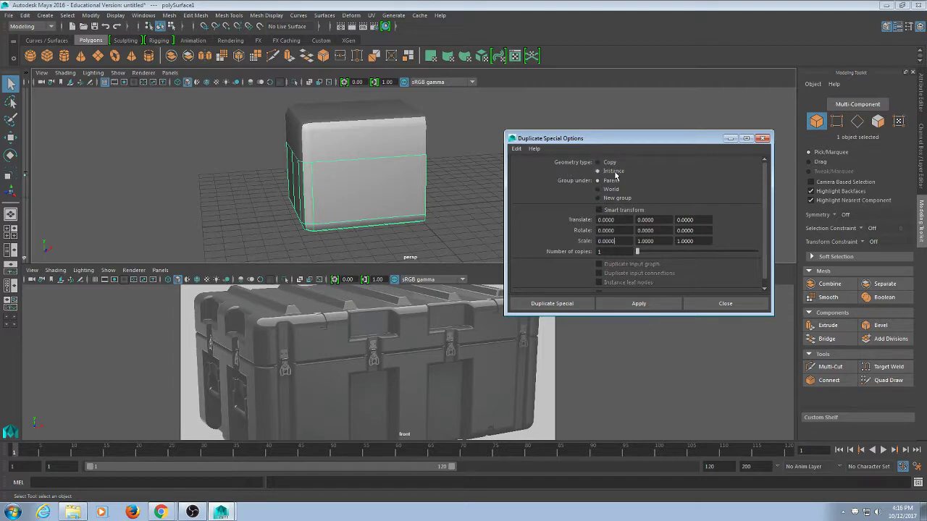
left_click(624, 241)
type("-1")
key("Return")
left_click(611, 303)
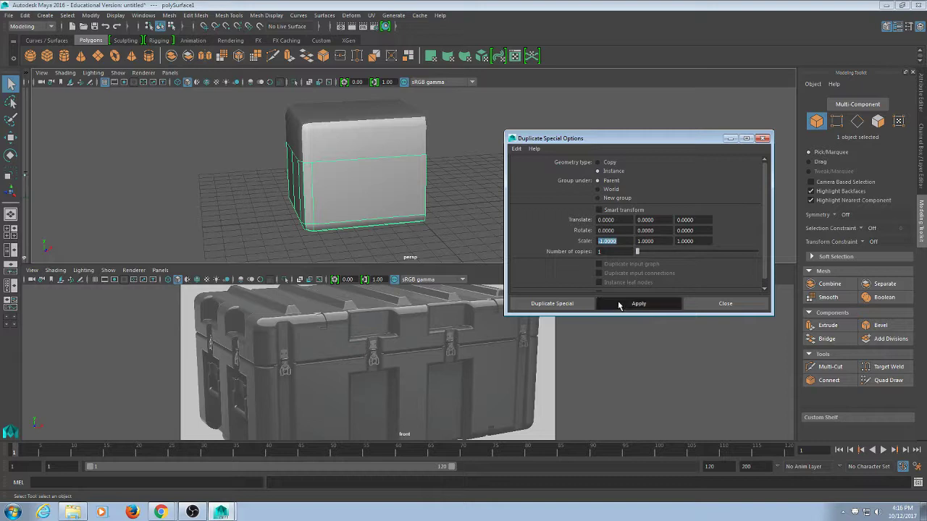
left_click(461, 248)
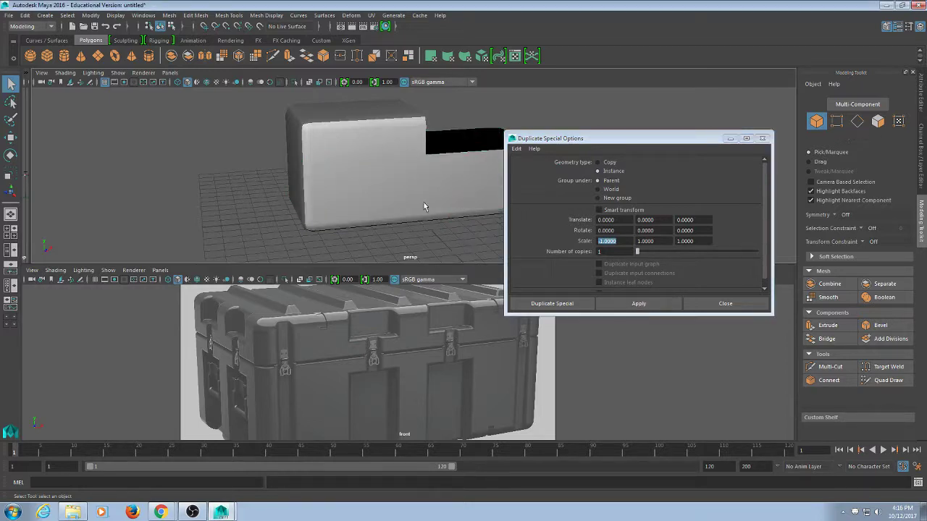
Step: Duplicate the lid half as an Instance with X scale -1 to mirror it across the centre, and close the duplicate options
left_click(372, 118)
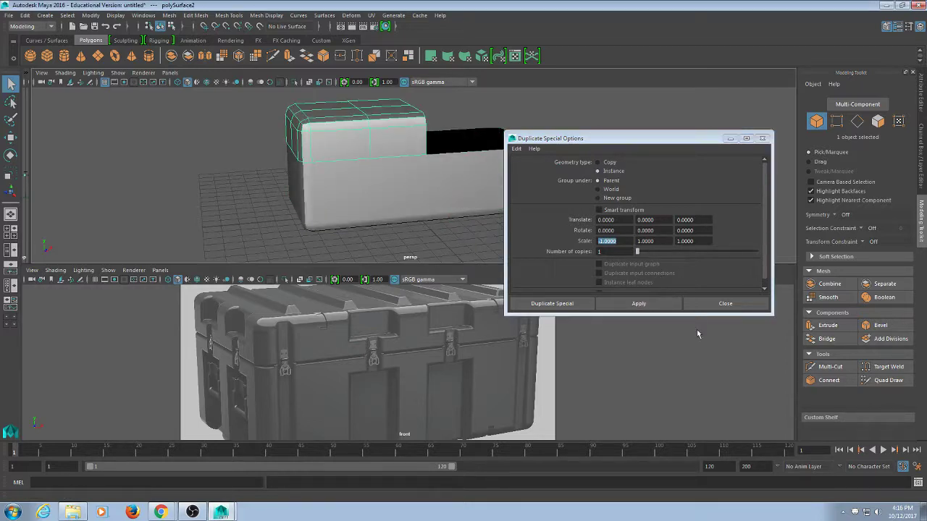
left_click(629, 303)
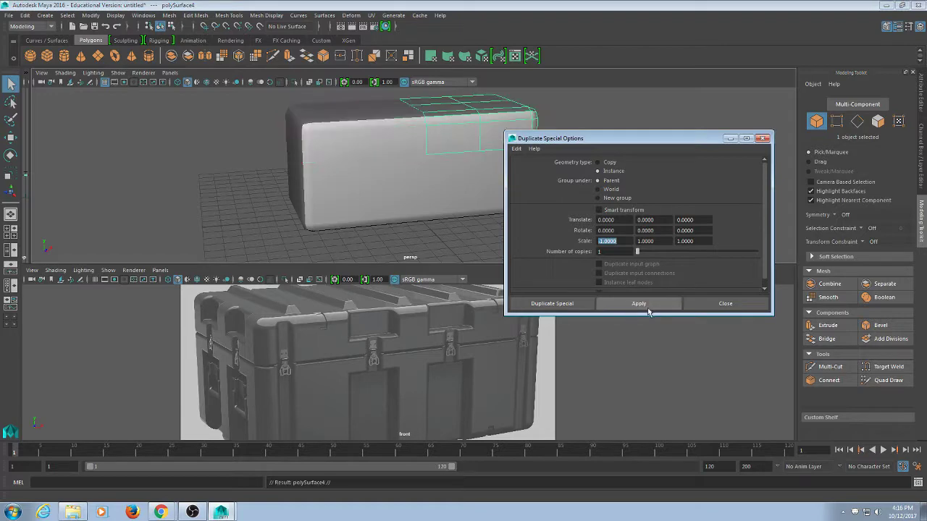
left_click(725, 303)
left_click_drag(701, 143, 485, 192, "alt")
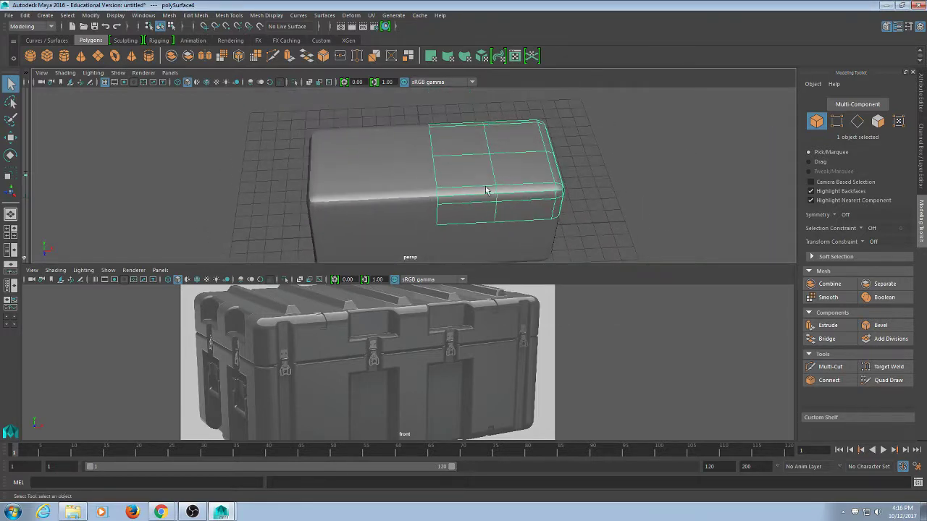
Step: Try moving the original lid half's front outer corner vertices outward to test the instance mirroring, and undo the move
left_click(407, 191)
left_click_drag(679, 199, 553, 171, "alt")
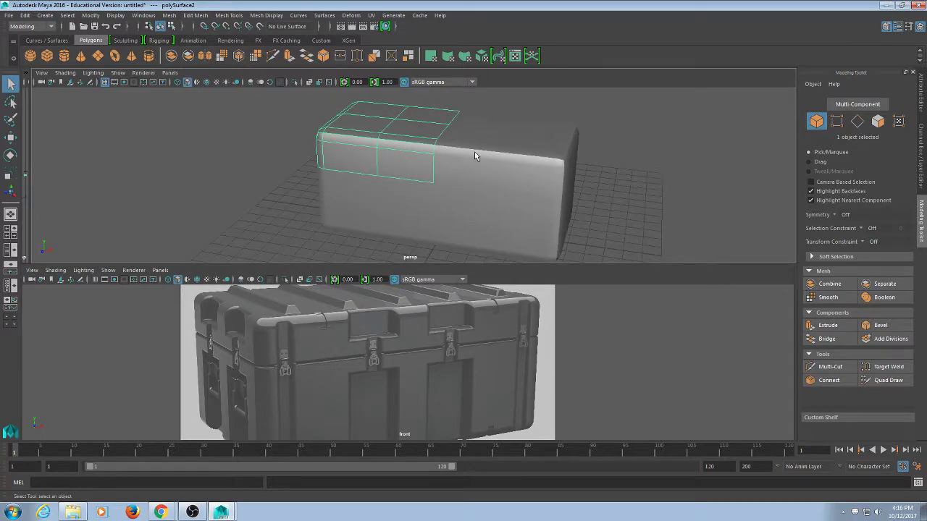
left_click_drag(474, 155, 375, 142, "alt")
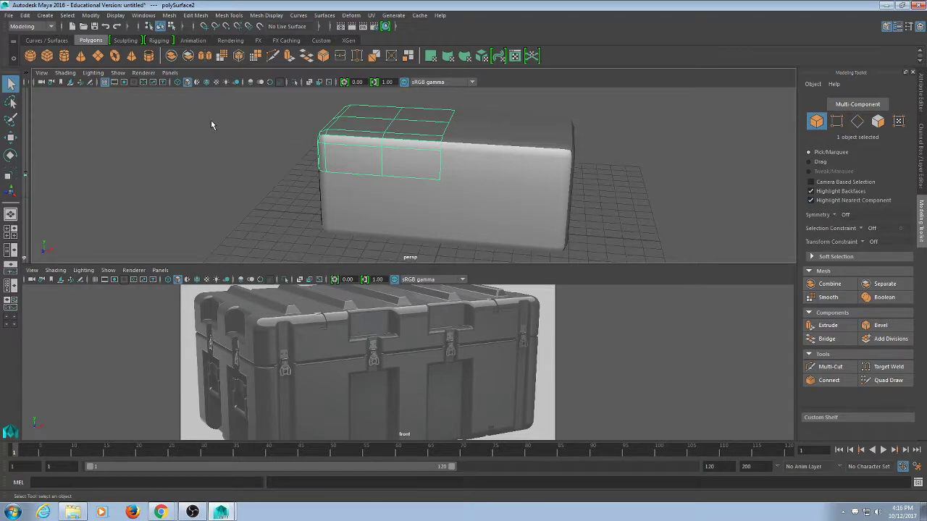
key("F10")
left_click_drag(211, 124, 270, 128, "alt")
left_click_drag(325, 144, 328, 137)
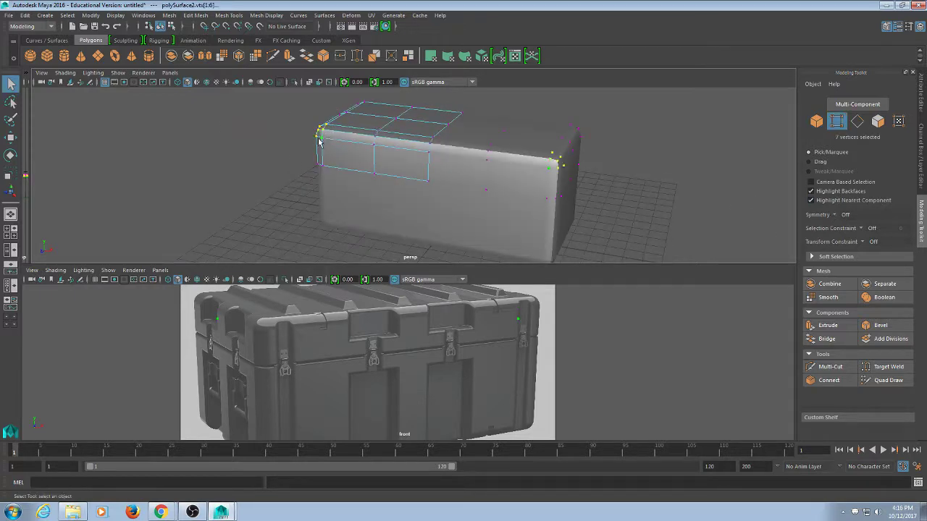
left_click_drag(280, 153, 289, 143, "alt")
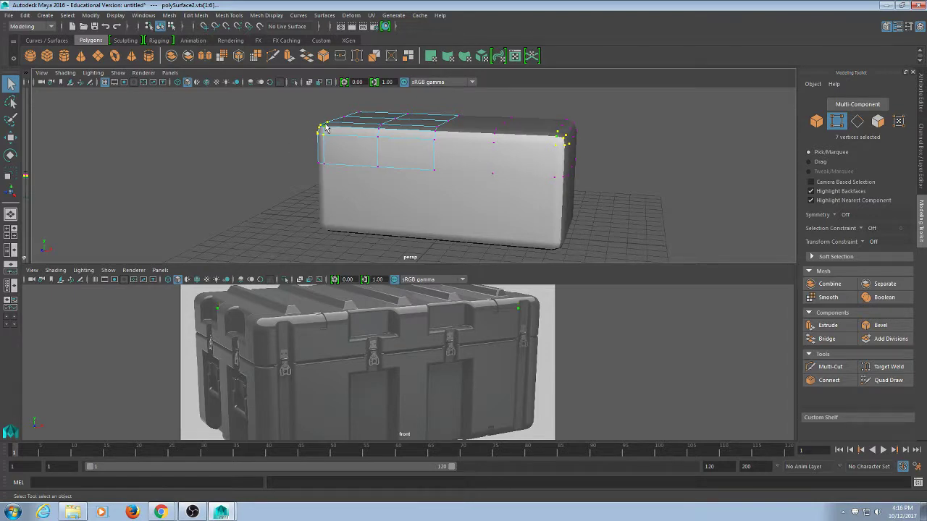
key("w")
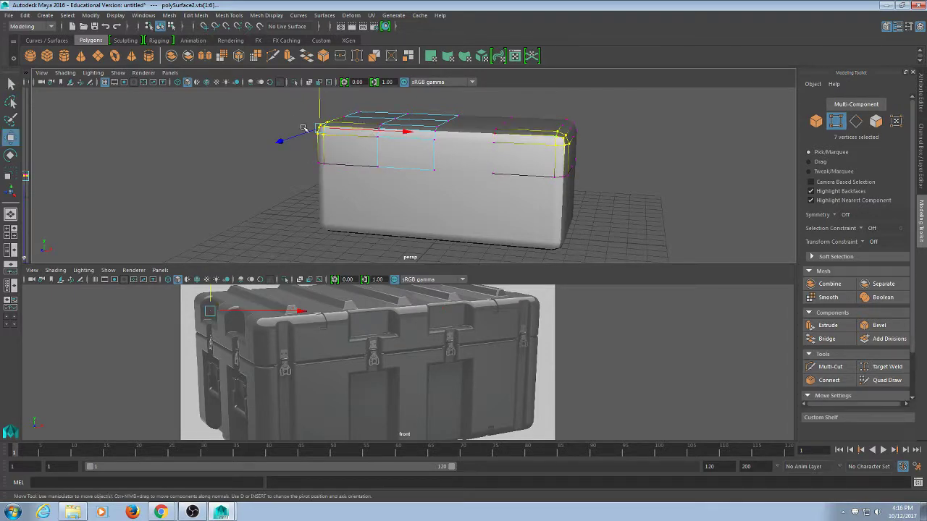
mouse_move(320, 131)
left_mouse_down()
mouse_move(327, 104)
mouse_move(342, 112)
mouse_move(330, 161)
mouse_move(369, 128)
mouse_move(304, 129)
mouse_move(311, 160)
mouse_move(307, 141)
left_mouse_up()
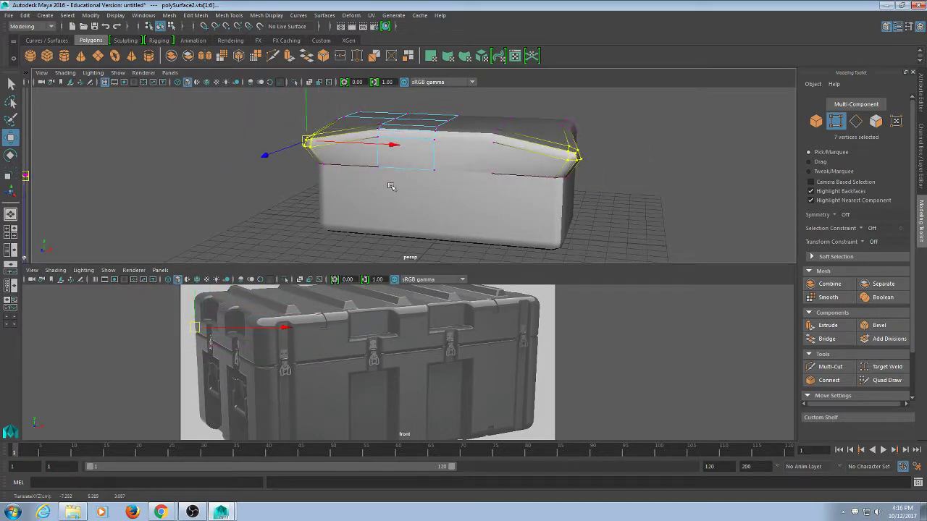
key("ctrl+z")
mouse_move(299, 206)
left_mouse_down("alt")
mouse_move(263, 207)
mouse_move(289, 212)
left_mouse_up("alt")
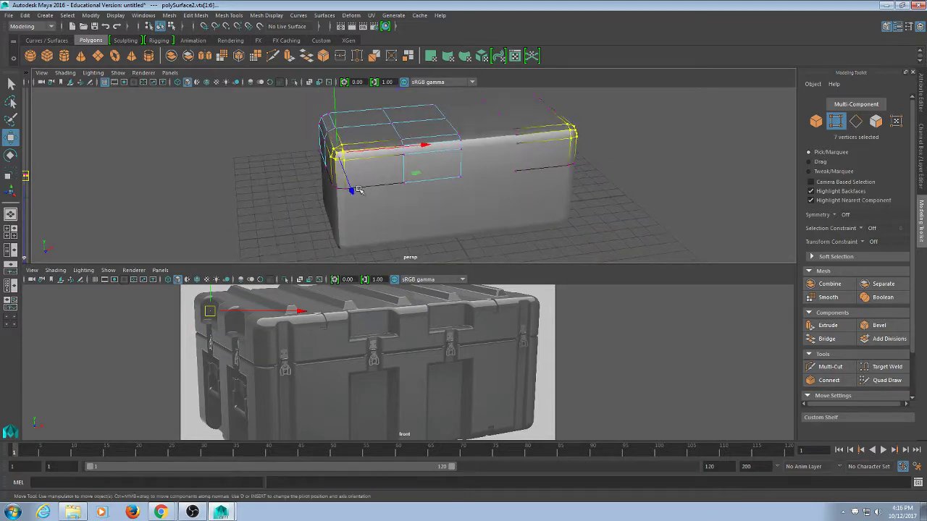
left_click(603, 189)
left_click_drag(622, 201, 372, 207, "alt")
key("q")
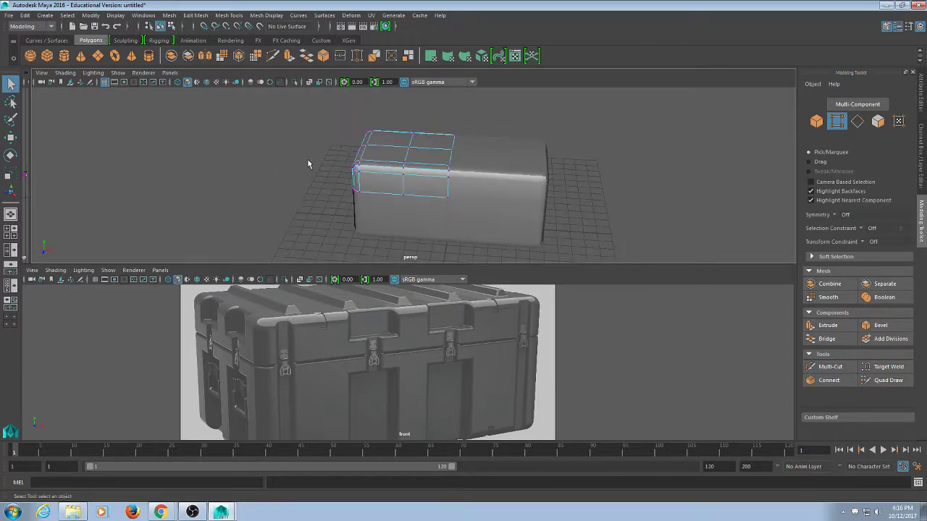
Step: Split the lid half with a new crosswise edge loop between its middle loop and the centre seam, and move it toward the seam
key("F10")
left_click(424, 178)
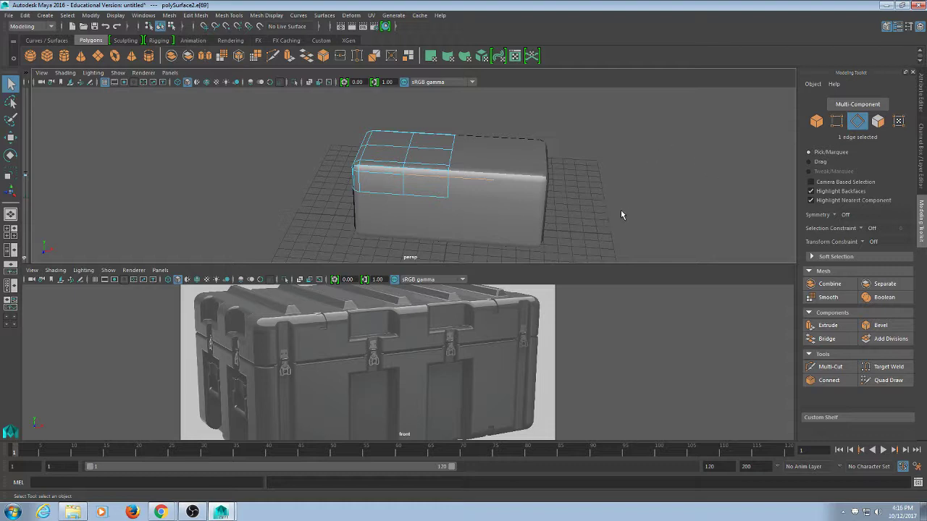
right_click_drag(612, 184, 838, 218, "ctrl")
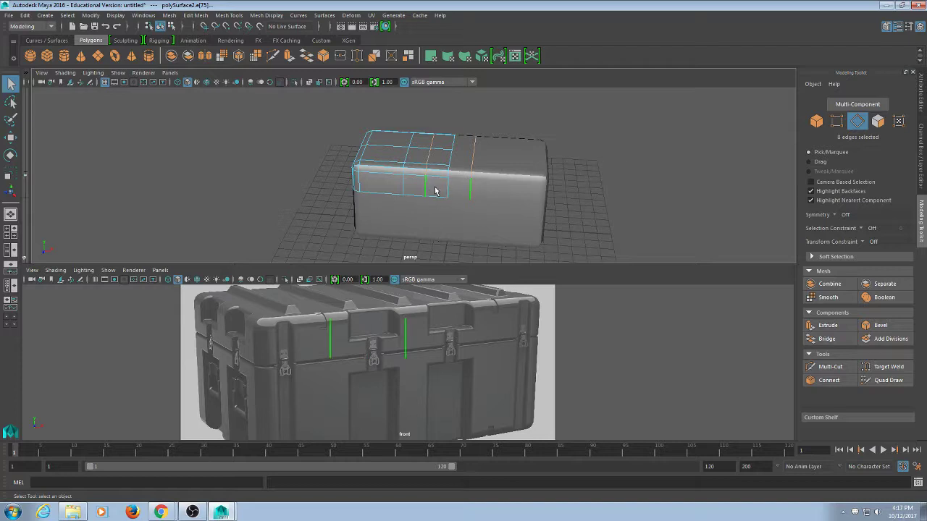
key("w")
left_click_drag(522, 168, 527, 174)
scroll(562, 229, "up", 3)
left_click_drag(562, 228, 425, 171, "alt")
key("q")
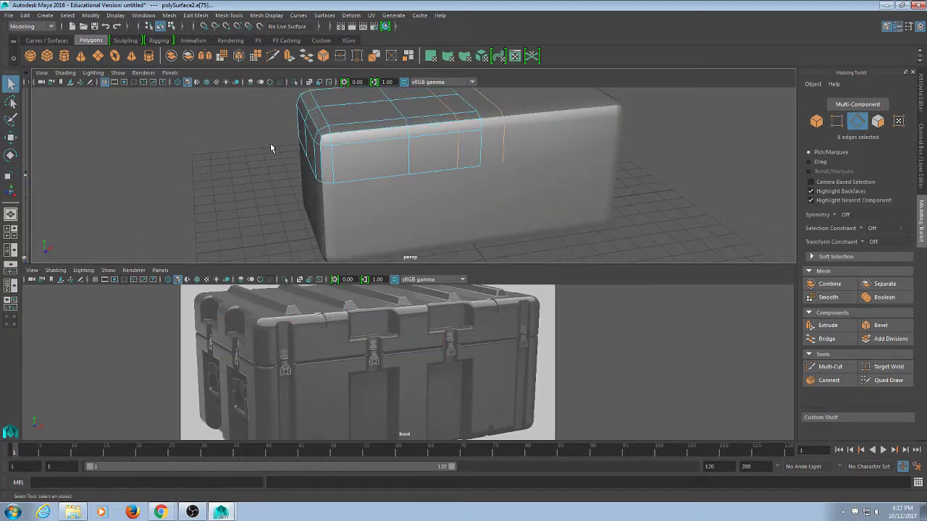
Step: Return to object selection with the lid half selected and turn on Wireframe on Shaded in the perspective view
right_click_drag(271, 142, 345, 111)
left_click(255, 181)
left_click(328, 186)
left_click_drag(327, 188, 286, 211, "alt")
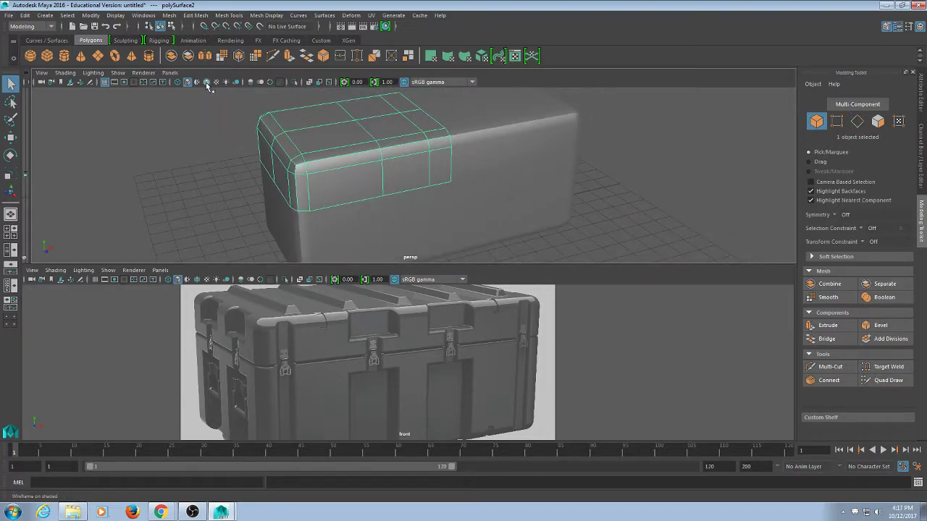
left_click_drag(572, 161, 564, 210, "alt")
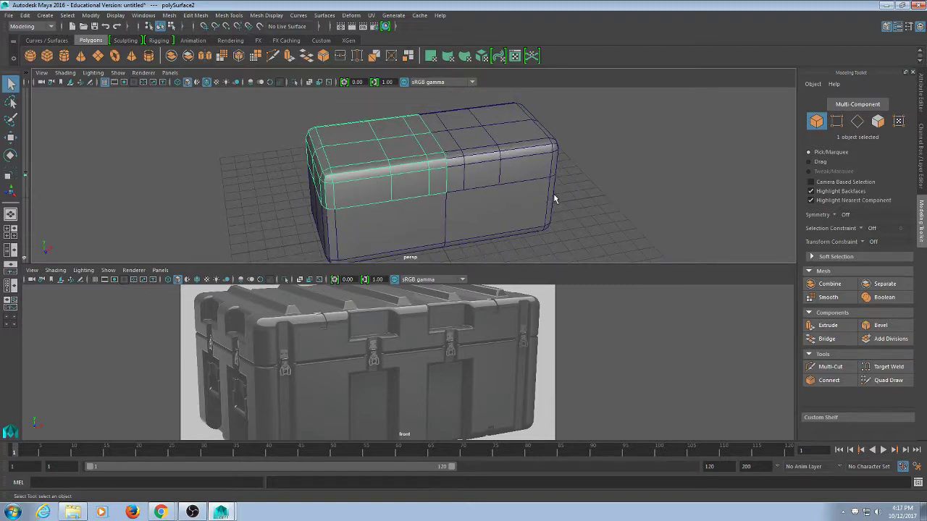
right_click_drag(563, 147, 610, 187, "alt")
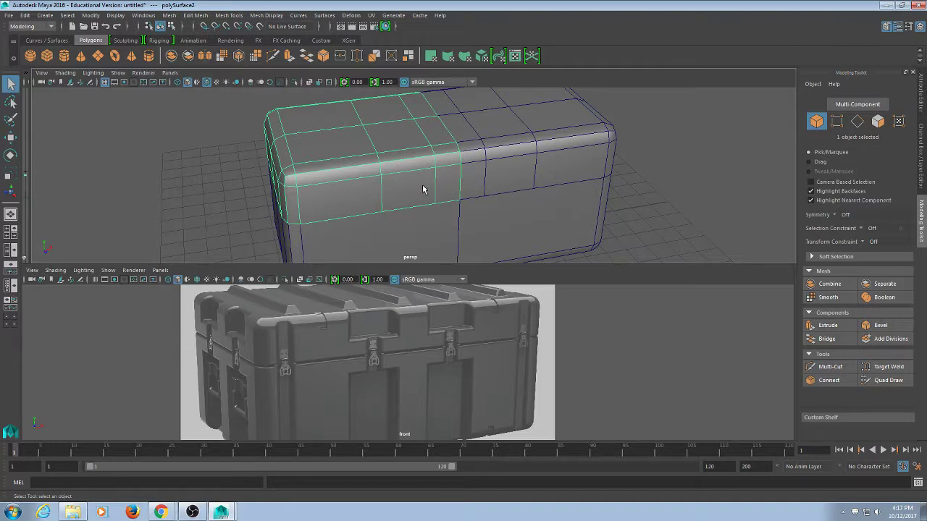
left_click_drag(342, 226, 346, 214, "alt")
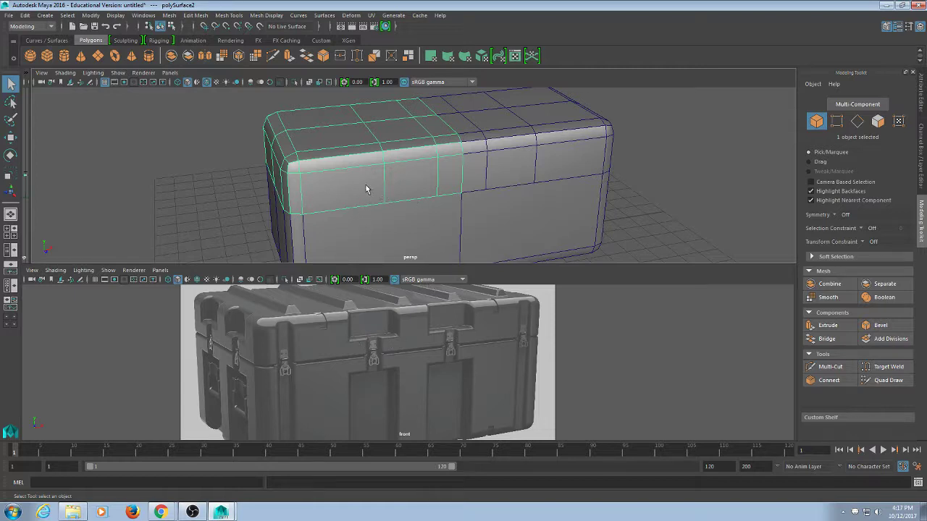
Step: Split the lid half's vertical side edges with a horizontal edge loop around its side, and return to object selection
right_click_drag(354, 173, 373, 93)
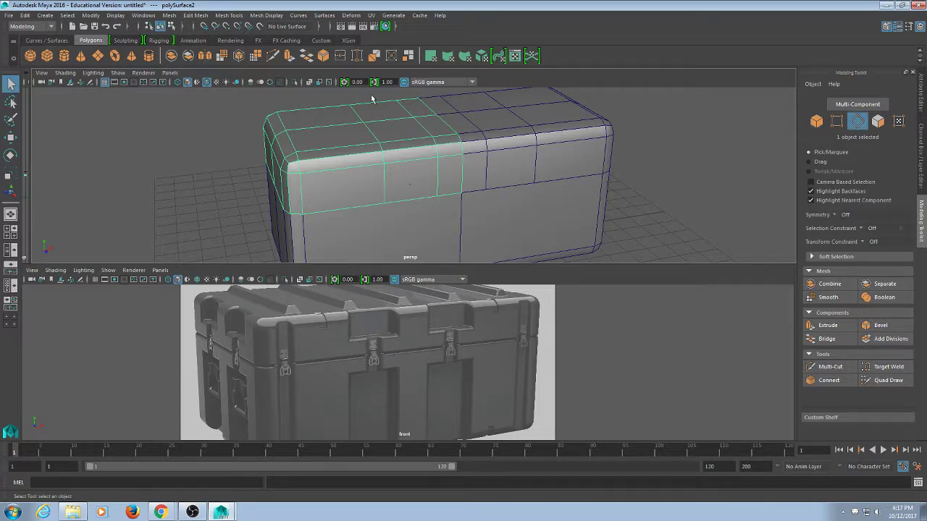
left_click(384, 177)
left_click_drag(666, 198, 587, 233, "alt")
middle_click_drag(587, 233, 589, 221, "alt")
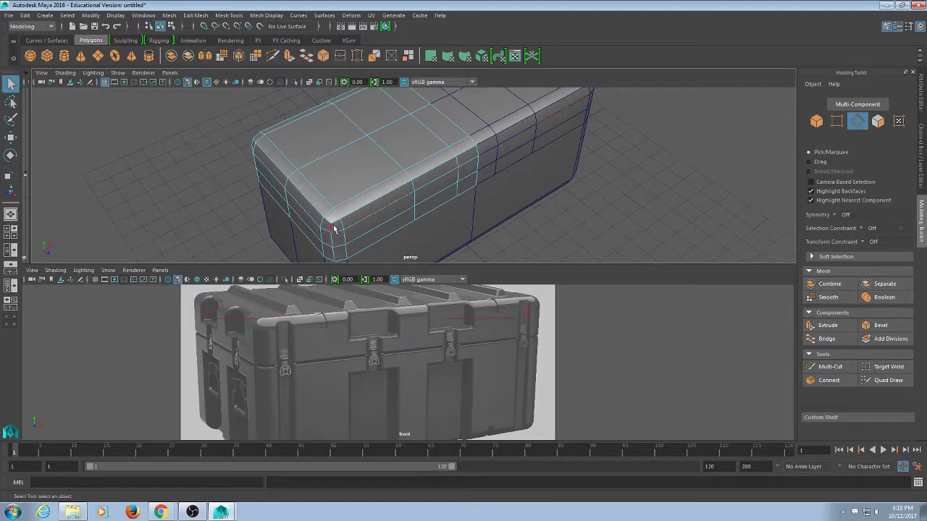
left_click_drag(579, 215, 512, 215, "alt")
right_click_drag(512, 215, 445, 140, "alt")
left_click_drag(567, 159, 251, 168, "alt")
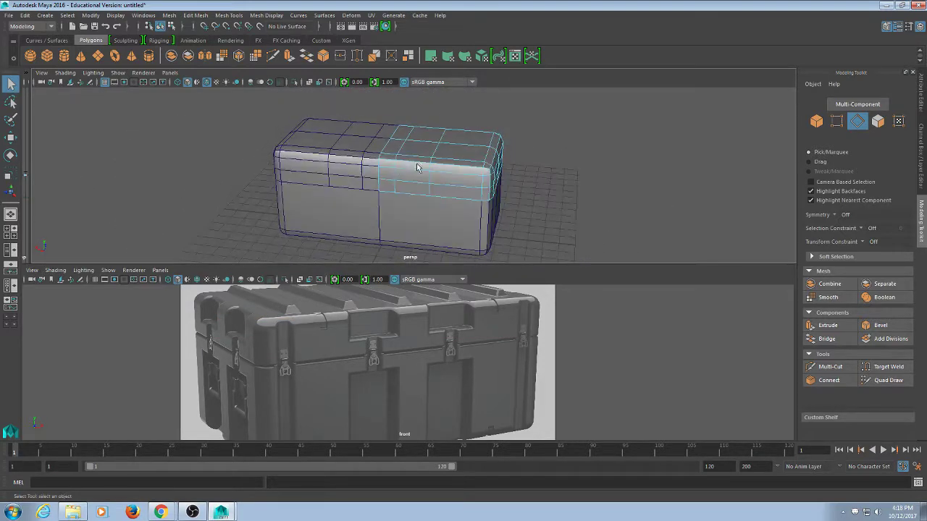
mouse_move(407, 153)
left_mouse_down("alt")
mouse_move(480, 145)
mouse_move(406, 150)
left_mouse_up("alt")
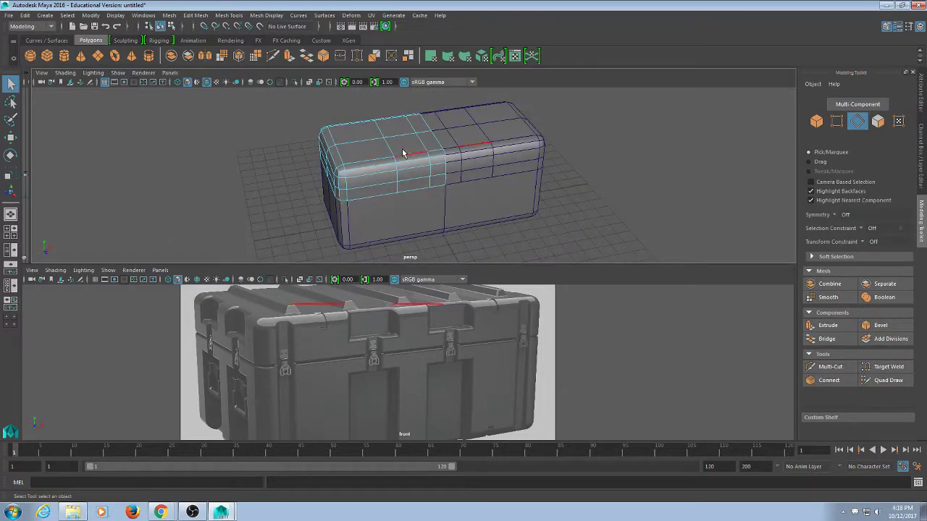
left_click_drag(519, 194, 472, 200, "alt")
key("w")
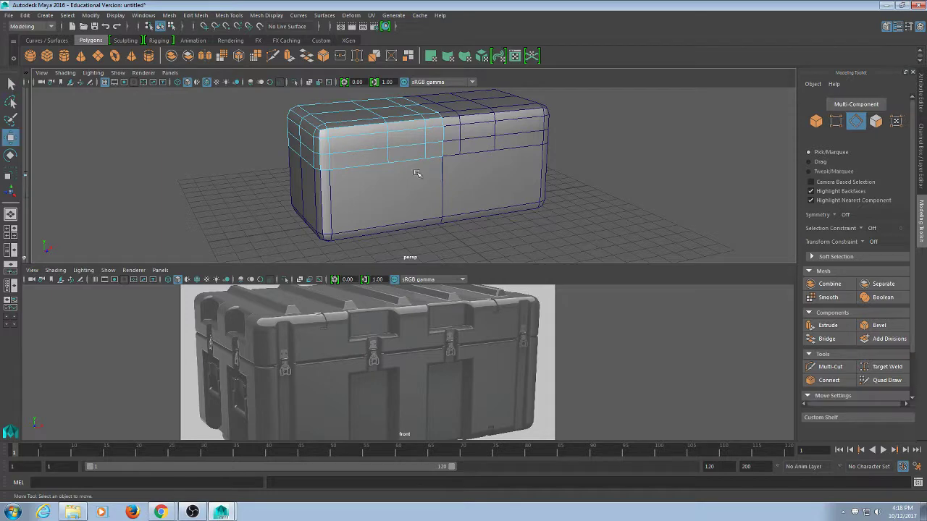
key("F8")
Step: Select all four lid and base pieces of the crate and duplicate them as a spare copy
left_click_drag(611, 169, 601, 196, "alt")
scroll(572, 182, "up", 1)
middle_click_drag(571, 182, 568, 196, "alt")
scroll(580, 192, "down", 3)
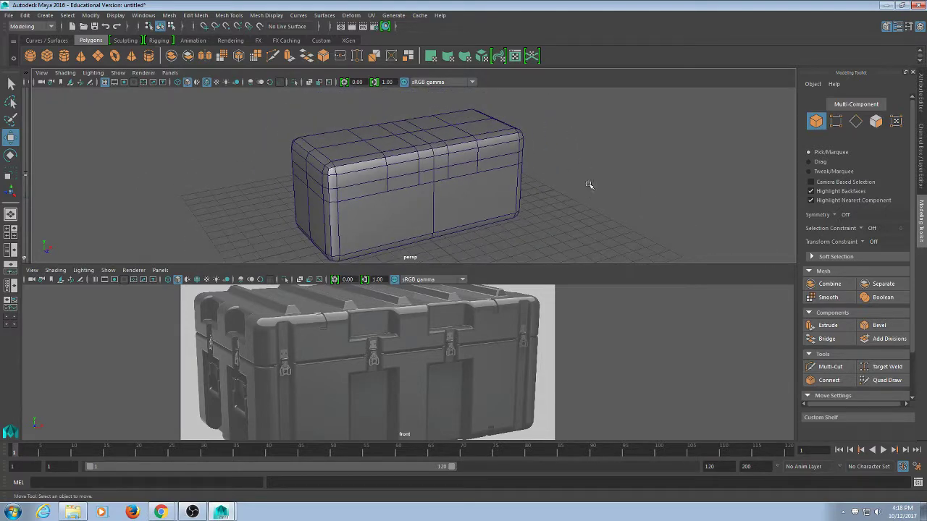
scroll(573, 203, "down", 2)
key("q")
left_click_drag(558, 233, 184, 122)
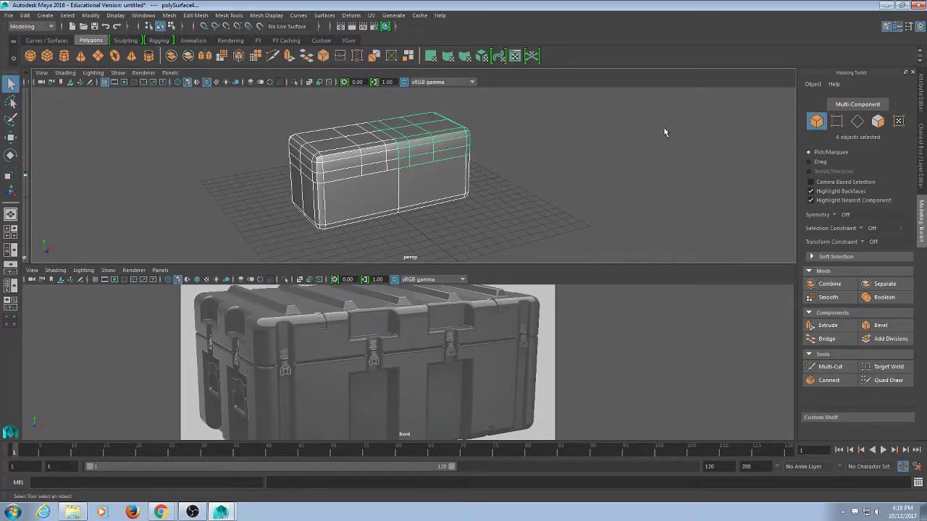
key("ctrl+d")
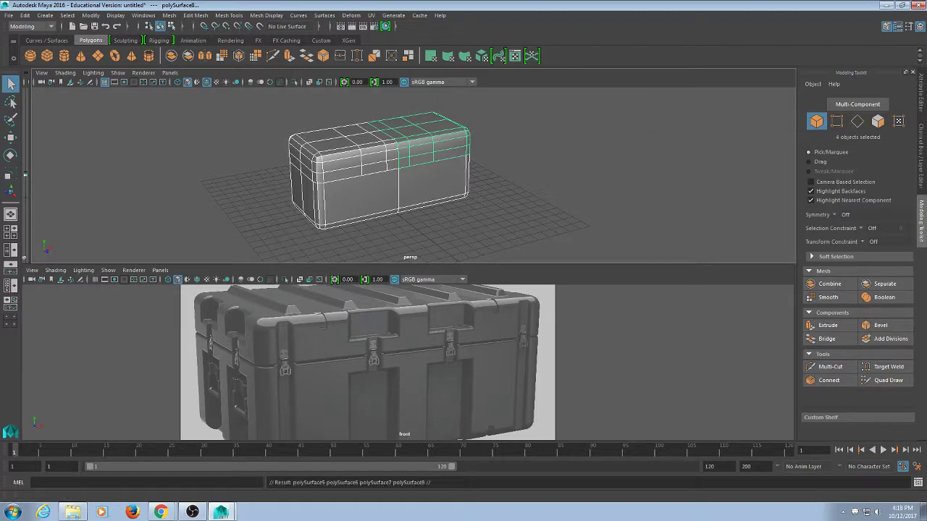
Step: Create a display layer from the duplicated pieces, name it backup, and hide it
left_click(923, 155)
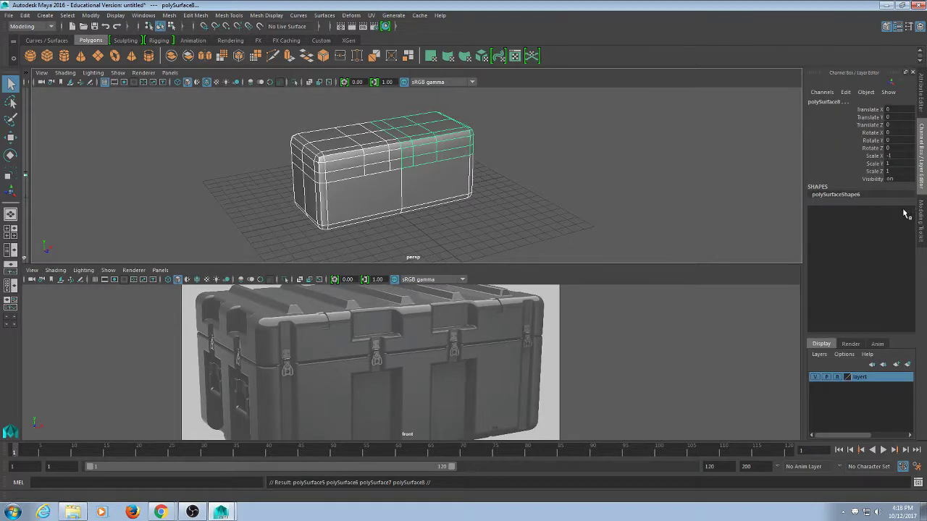
left_click(909, 366)
double_click(869, 377)
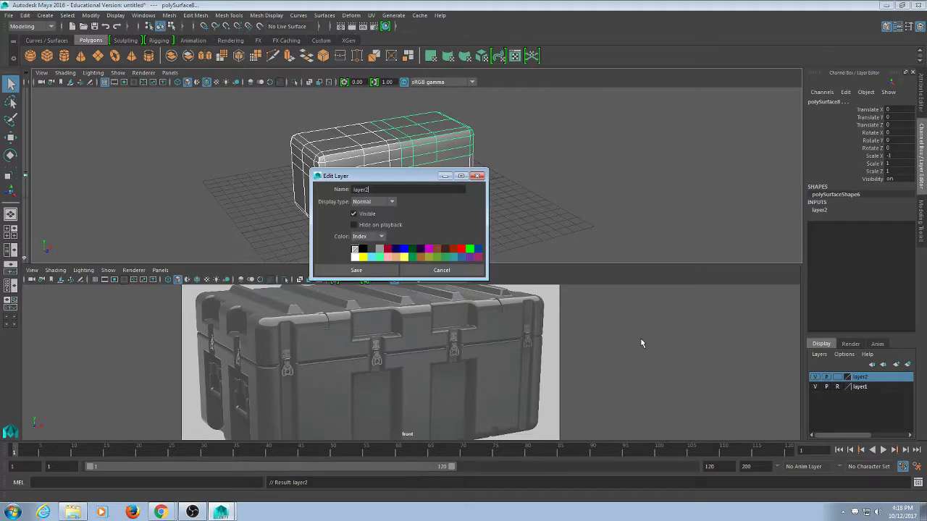
double_click(373, 190)
type("backup")
left_click(356, 270)
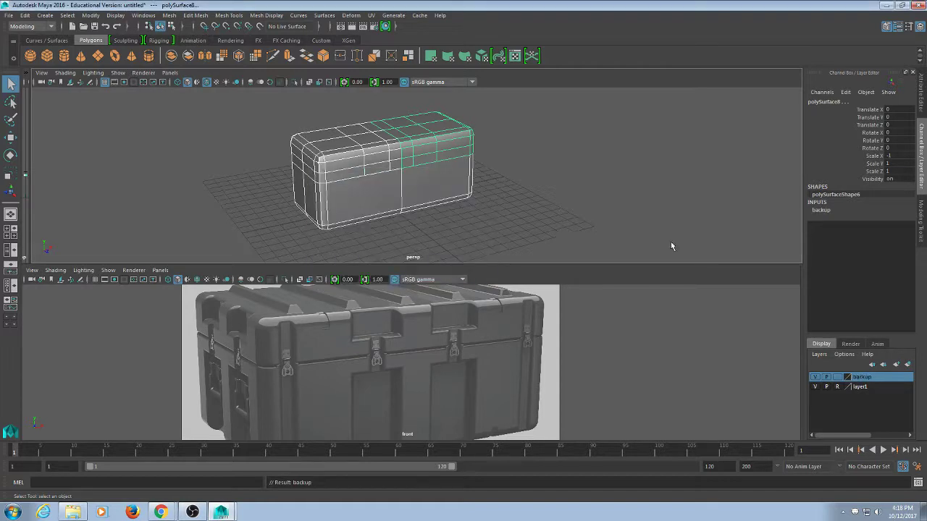
left_click(815, 377)
Step: Extrude the two stacked faces on the lid half's front upper edge near the centre seam inward with a Local Translate Z of -0.655
left_click(517, 203)
scroll(517, 203, "up", 6)
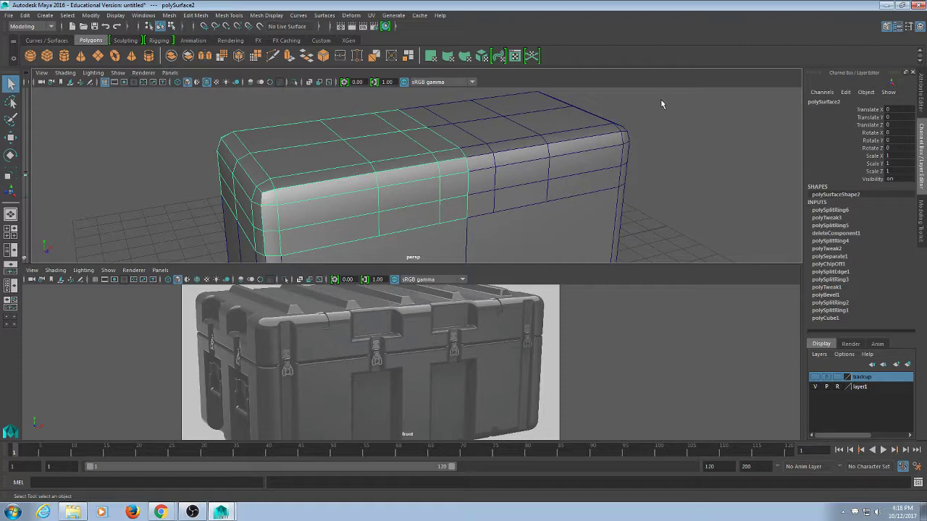
right_click_drag(660, 100, 670, 142)
left_click(399, 161)
left_click(404, 176, "shift")
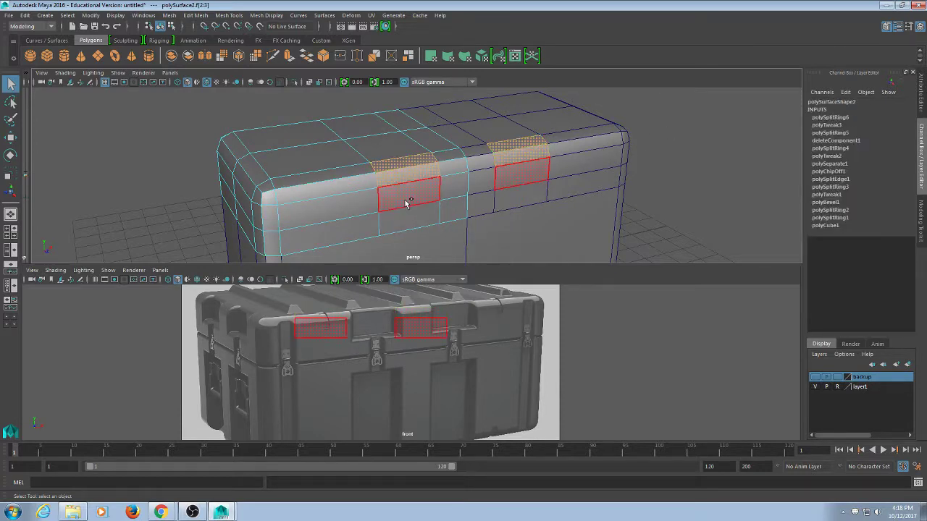
left_click_drag(413, 213, 419, 209, "alt")
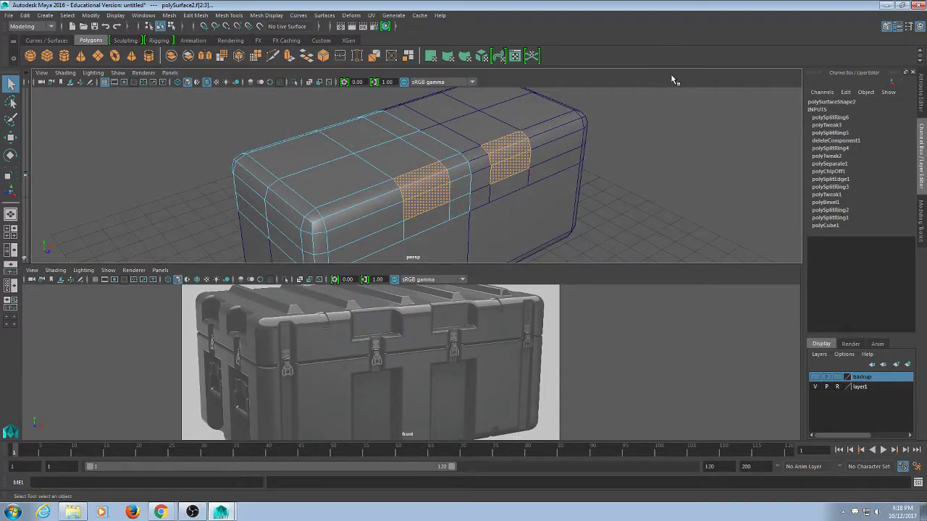
key("ctrl+e")
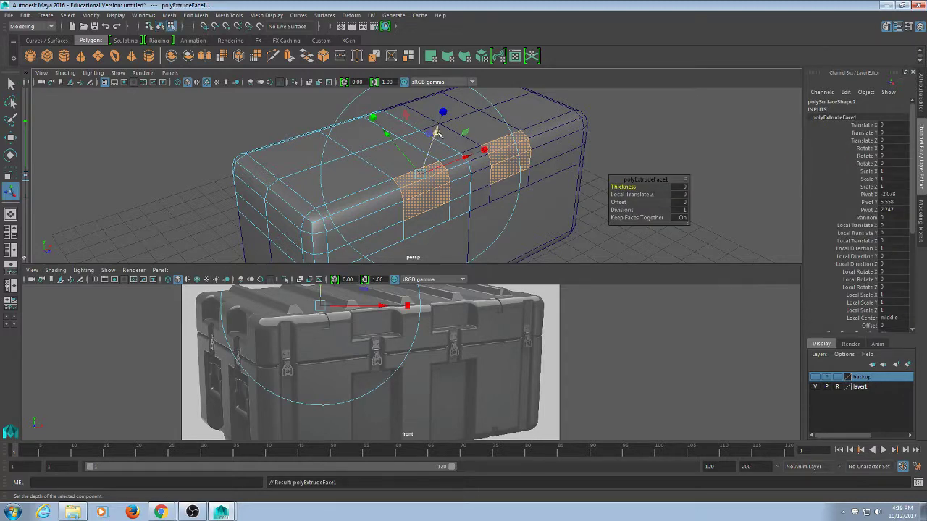
left_click_drag(436, 131, 444, 151)
key("ctrl+z")
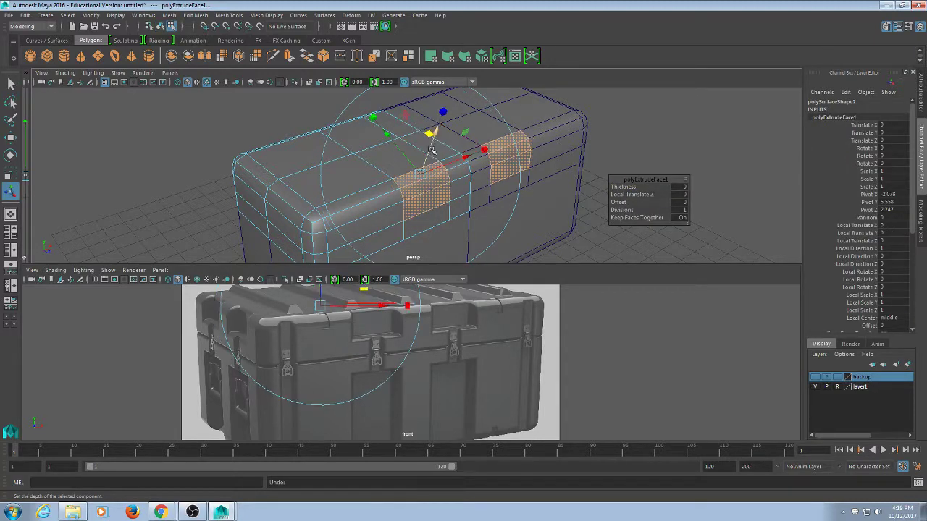
left_click_drag(537, 190, 521, 198, "alt")
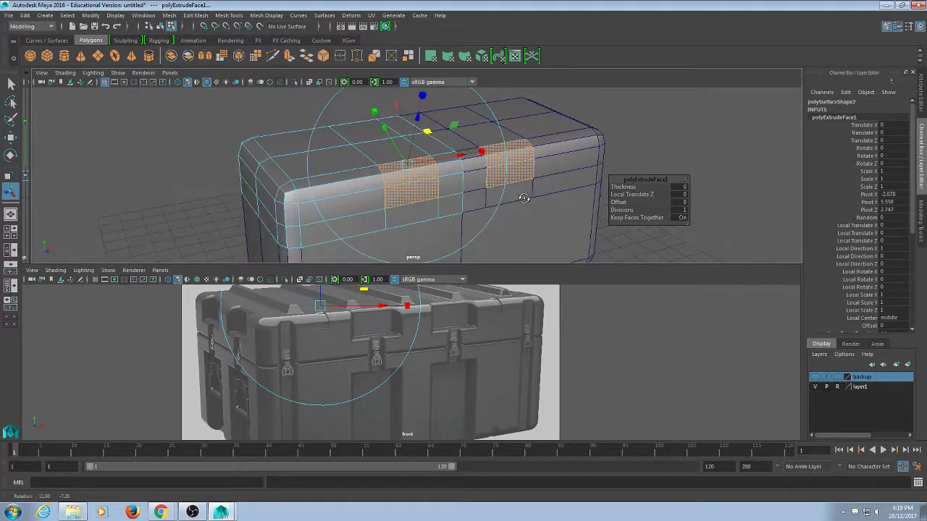
left_click_drag(420, 117, 418, 133)
left_click(420, 110)
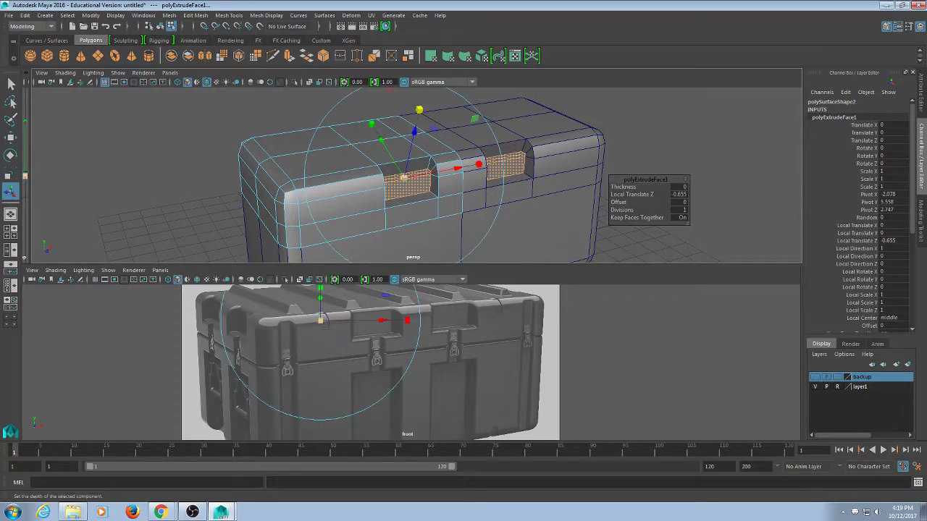
Step: Scale the extruded recess faces uniformly to 0.767 and return to object selection with nothing selected
left_click_drag(407, 179, 401, 184)
left_click_drag(457, 207, 519, 161, "alt")
key("q")
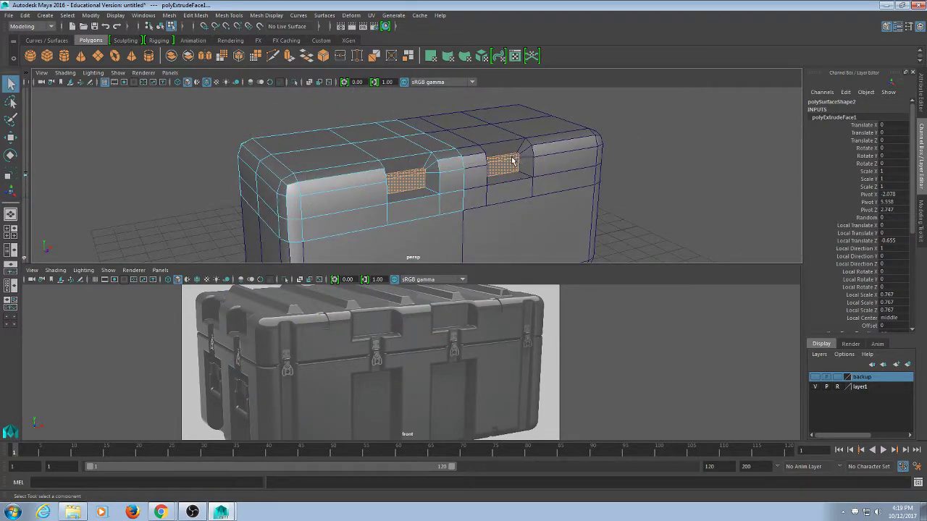
right_click_drag(512, 161, 530, 45)
left_click(651, 104)
Step: Examine the lid recesses from the front, then closely inspect the back wall of one recess from the side
left_click_drag(551, 193, 489, 218, "alt")
scroll(490, 219, "up", 3)
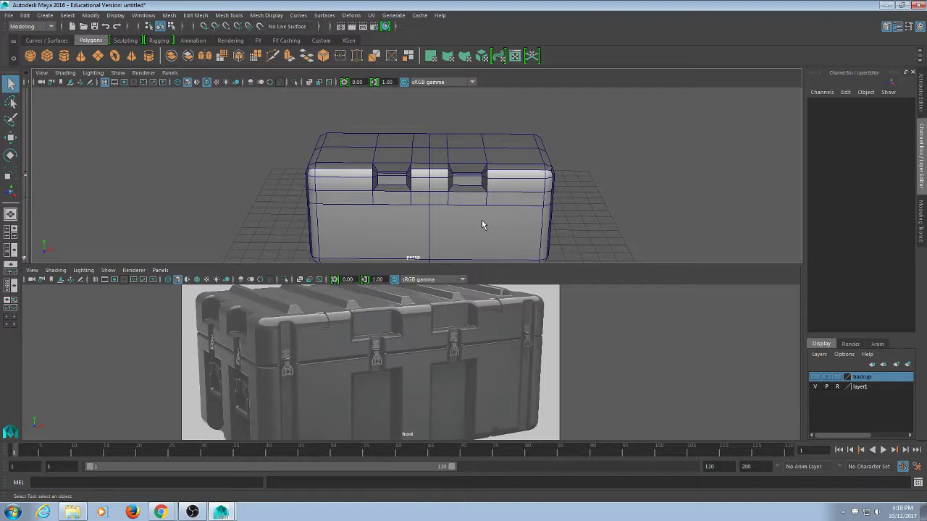
scroll(414, 189, "up", 3)
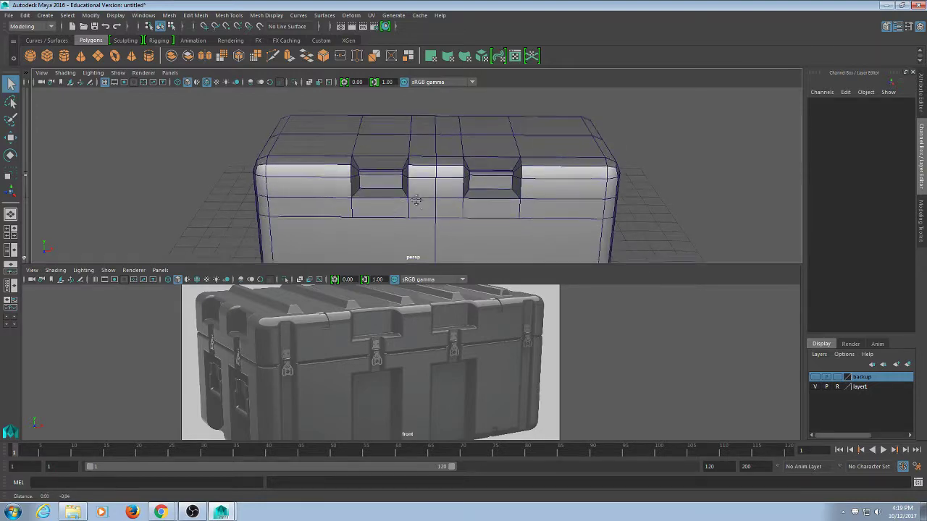
scroll(420, 156, "up", 3)
middle_click_drag(417, 200, 441, 186, "alt")
scroll(420, 155, "up", 3)
scroll(434, 97, "down", 3)
right_click_drag(381, 141, 422, 145, "alt")
middle_click_drag(422, 145, 430, 188, "alt")
left_click_drag(430, 188, 348, 178, "alt")
right_click_drag(348, 178, 365, 181, "alt")
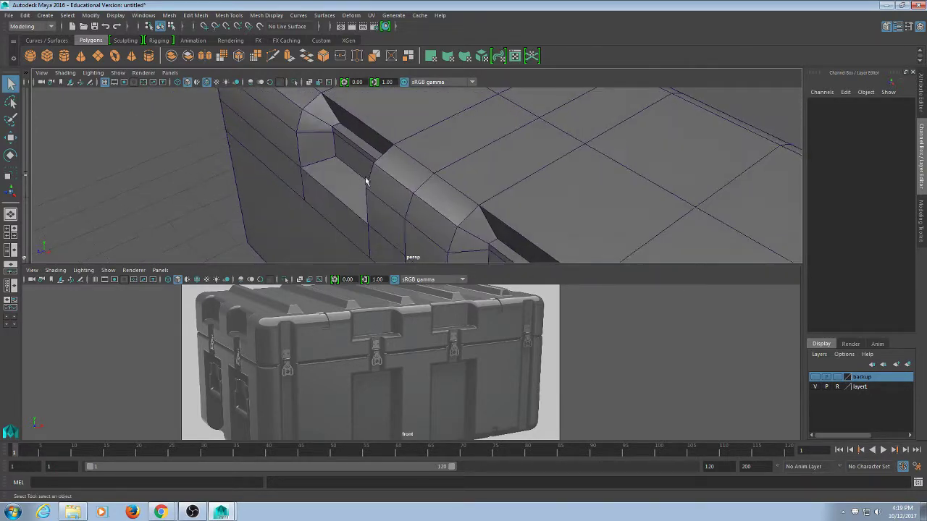
Step: Select the long horizontal edges of the recess's back wall on the lid half and scale them flat in depth
left_click(331, 150)
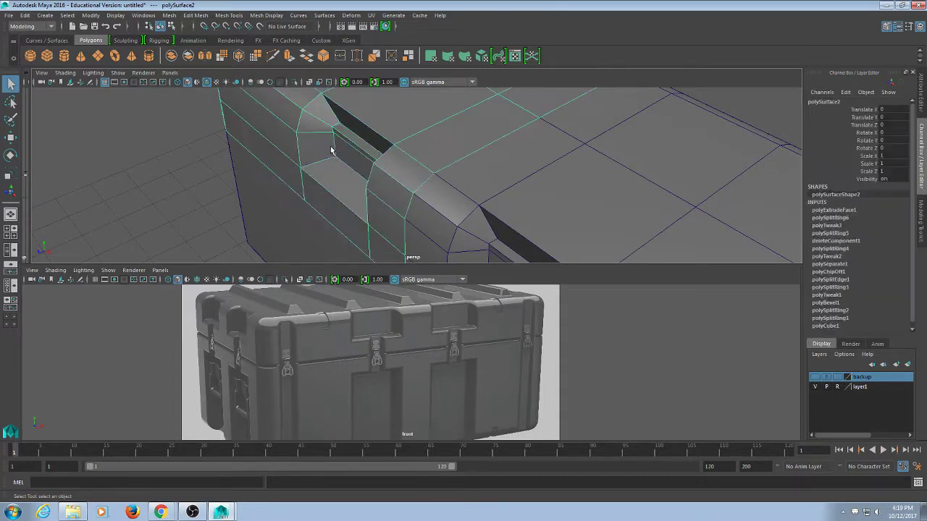
right_click_drag(292, 142, 292, 87)
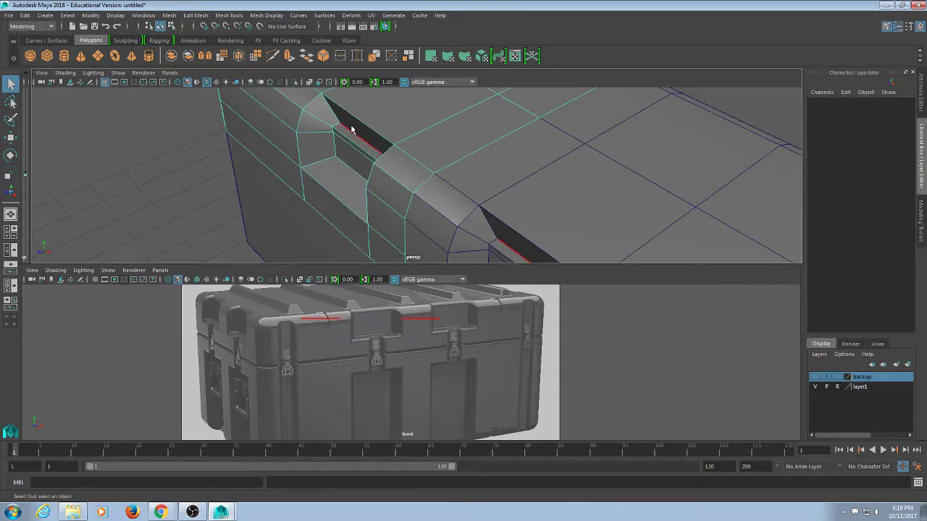
left_click(349, 145)
left_click(349, 163)
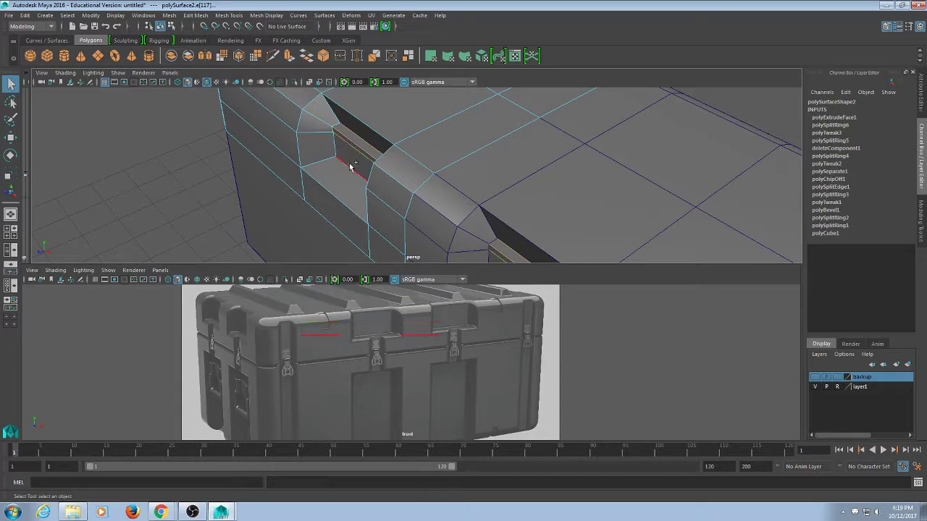
double_click(349, 171)
key("r")
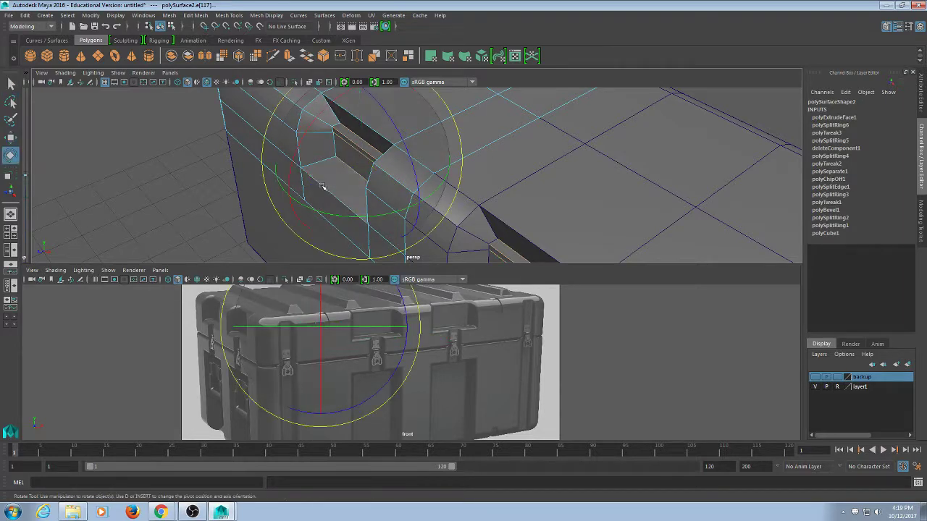
left_click_drag(288, 195, 534, 139)
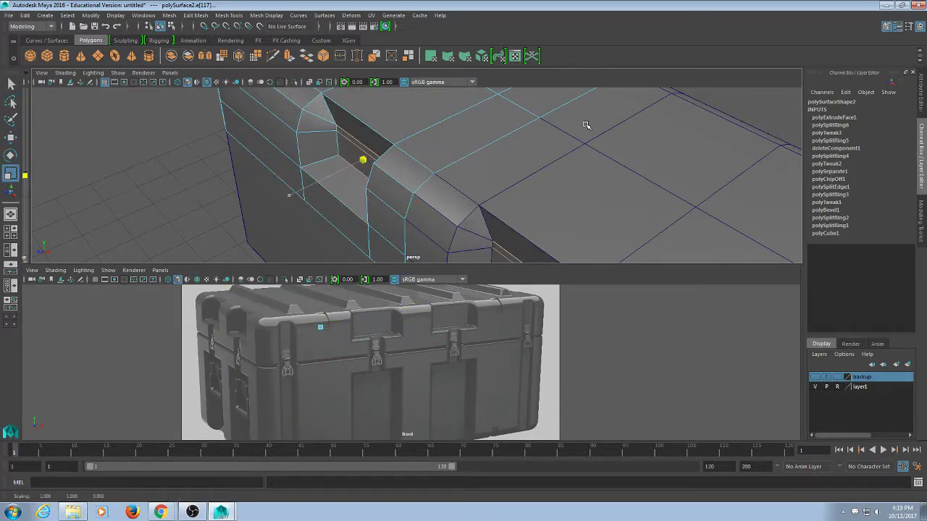
Step: Select only the top edge of the recess's back wall and move it upward
left_click(166, 192)
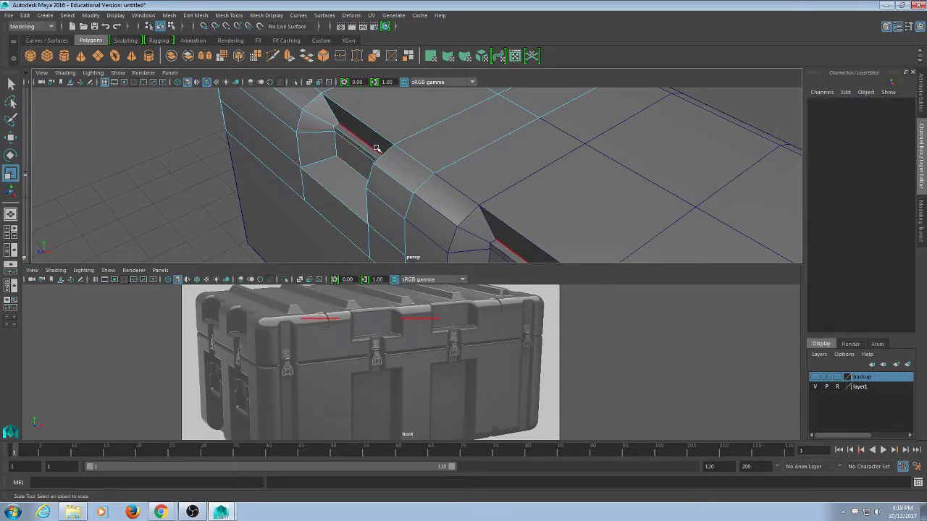
left_click(377, 148)
key("w")
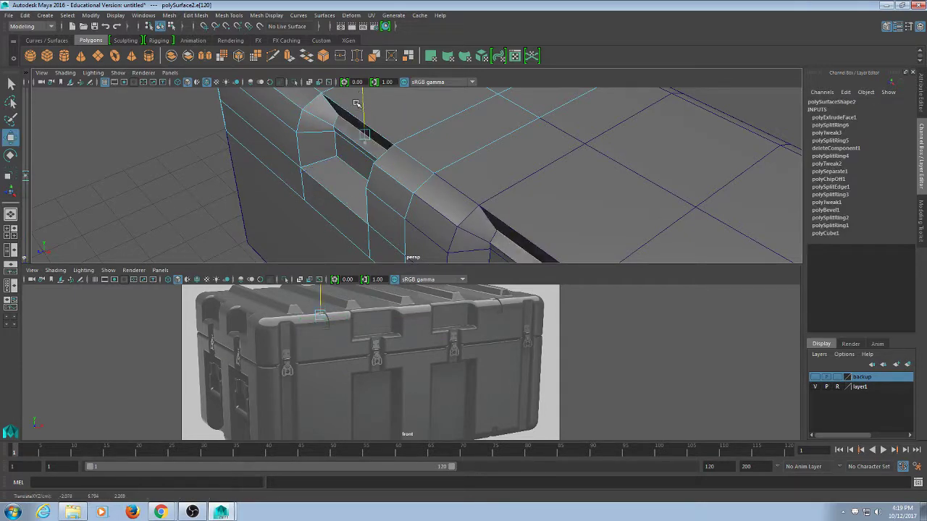
key("q")
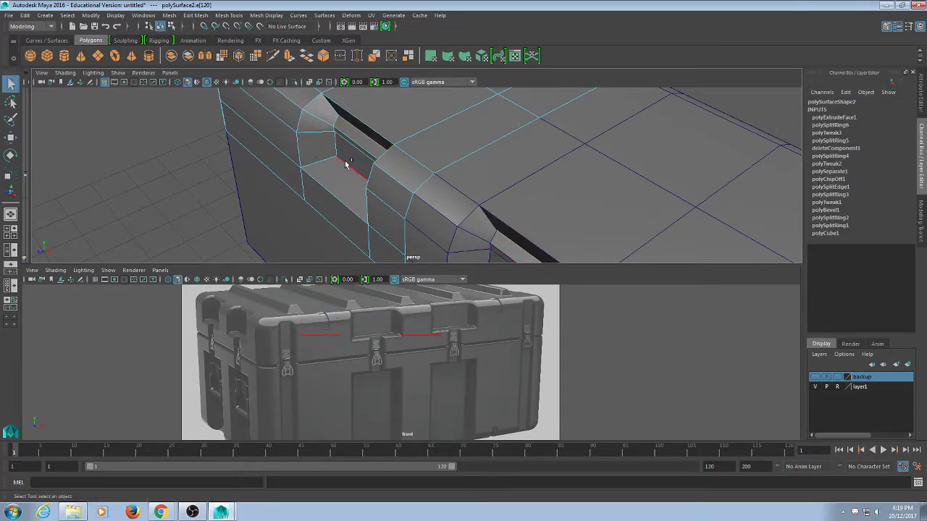
Step: Reselect the horizontal edges of the recess's back wall, scale them in depth to align them, and return to object selection
left_click(354, 140)
key("w")
key("r")
left_click_drag(289, 193, 736, 54)
left_click_drag(380, 210, 447, 196, "alt")
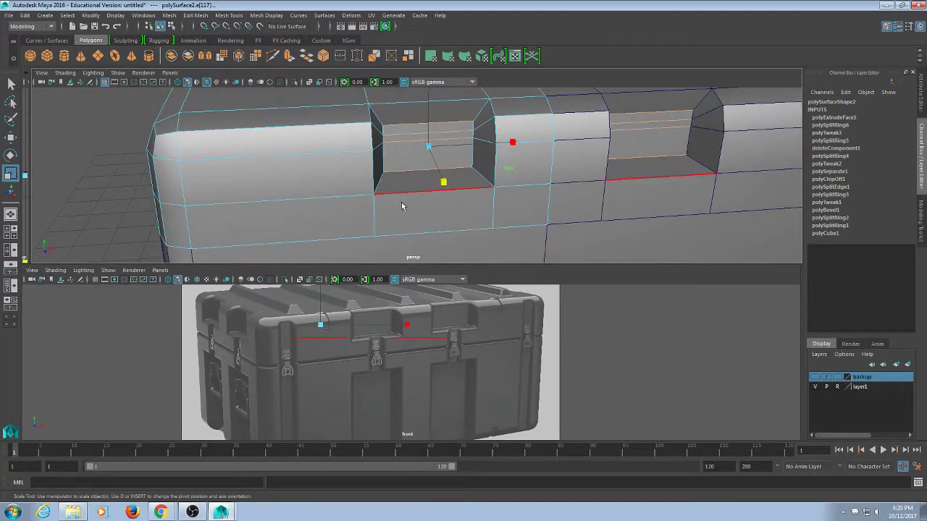
key("q")
scroll(306, 133, "down", 3)
left_click_drag(306, 132, 430, 165, "alt")
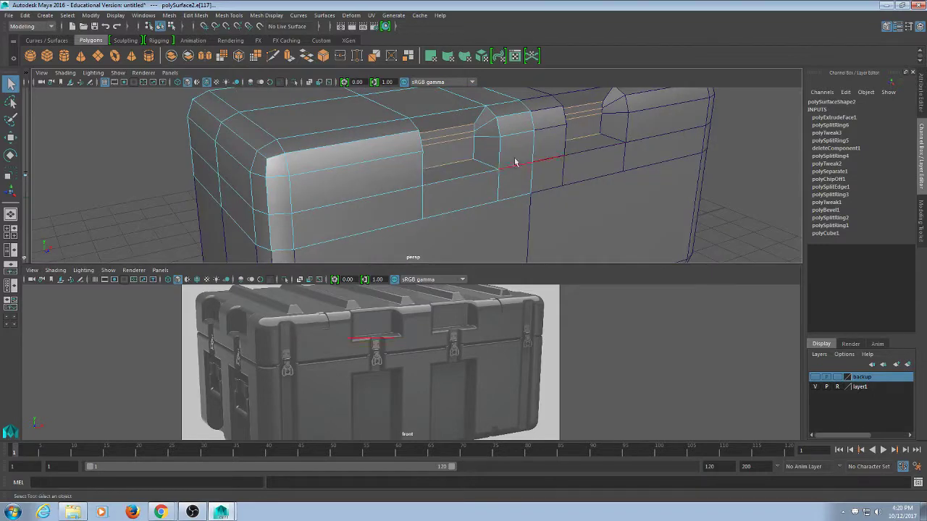
right_click_drag(489, 138, 592, 103)
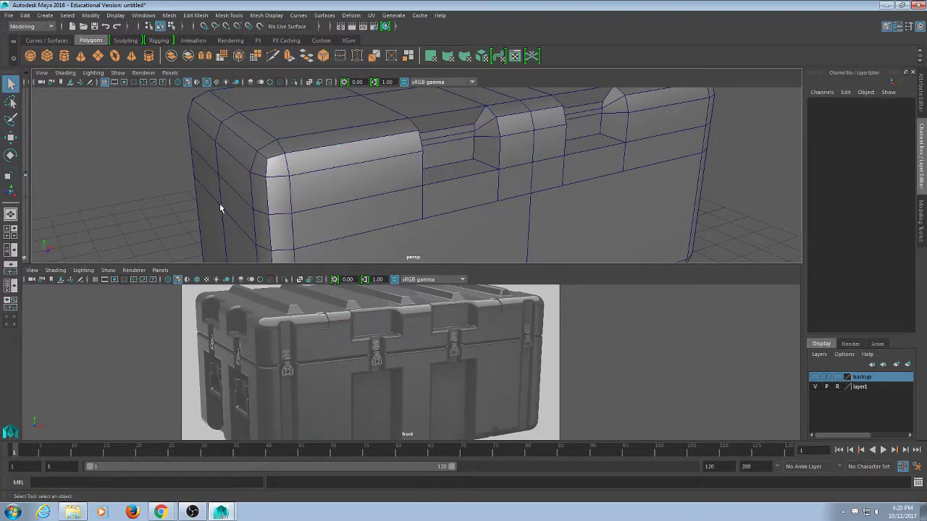
Step: Turn on screen space ambient occlusion in the perspective view with the whole crate in sight
scroll(219, 203, "down", 5)
middle_click_drag(352, 183, 339, 176, "alt")
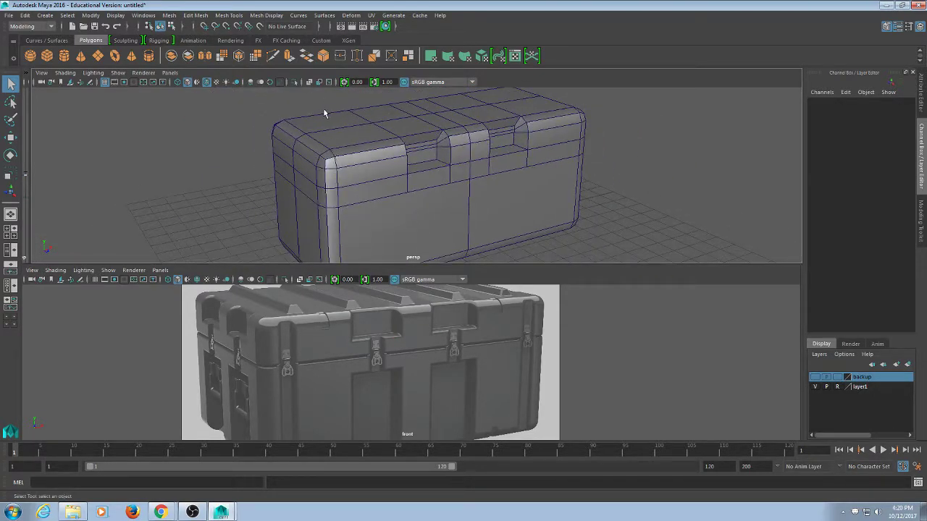
left_click_drag(324, 113, 286, 107, "alt")
left_click(250, 82)
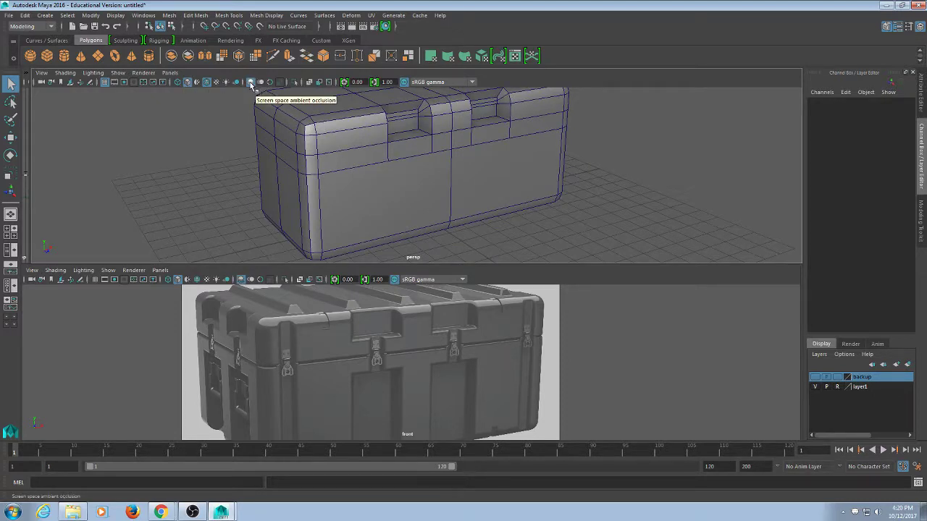
Step: Set the Screen-space Ambient Occlusion amount to .5 in the Viewport 2.0 renderer settings and close them
left_click(143, 72)
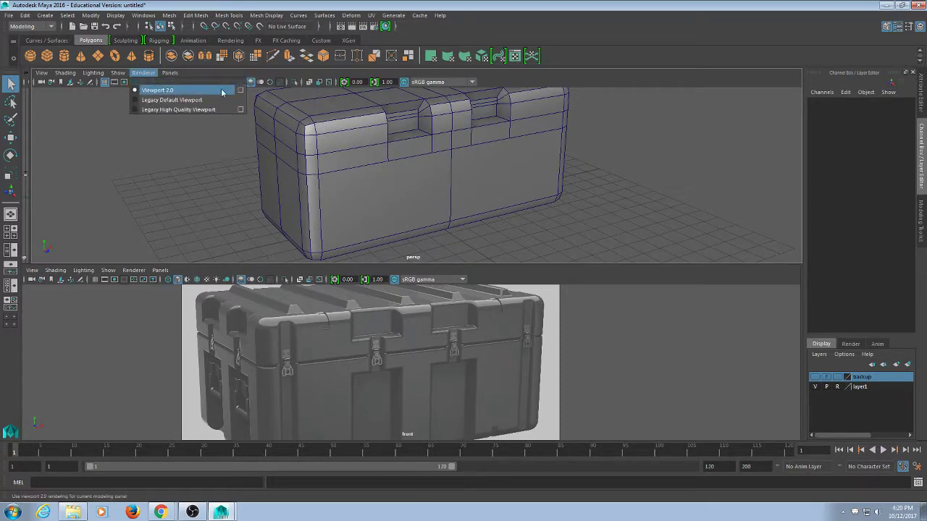
left_click(240, 91)
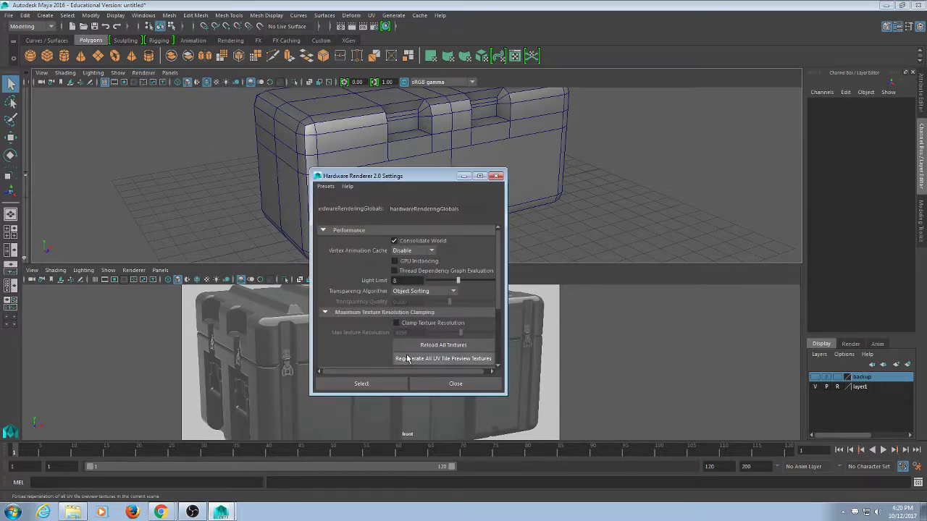
scroll(397, 355, "down", 3)
left_click(347, 320)
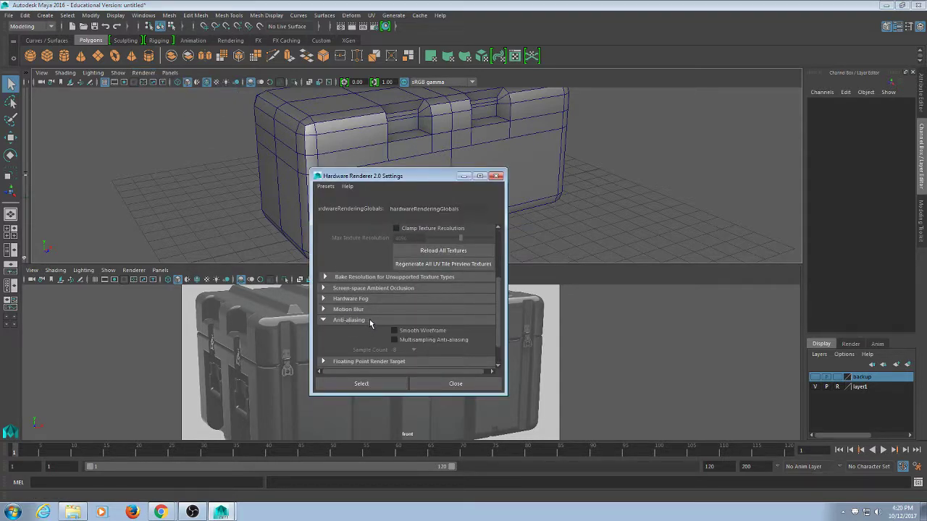
left_click(360, 290)
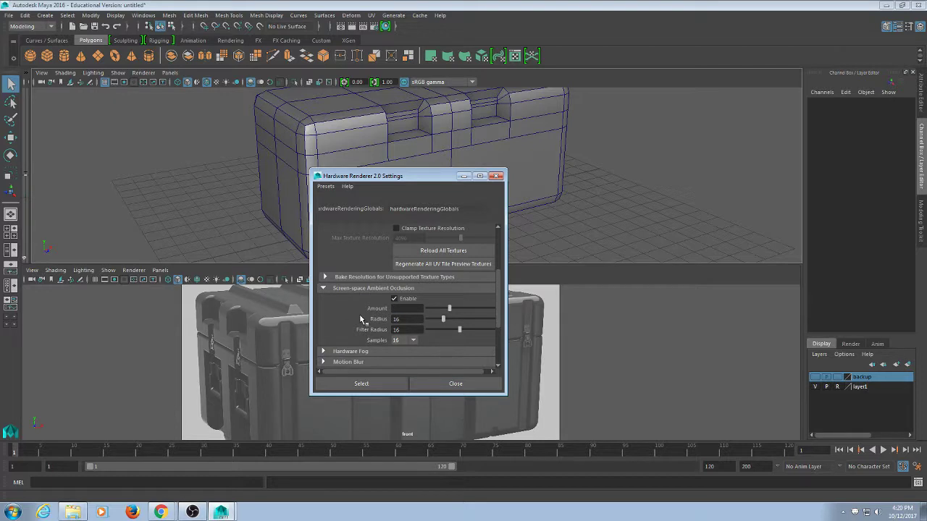
type(".5")
key("Return")
left_click(497, 176)
Step: Maximize the perspective view and turn off Wireframe on Shaded
left_click_drag(604, 199, 621, 208, "alt")
key("space")
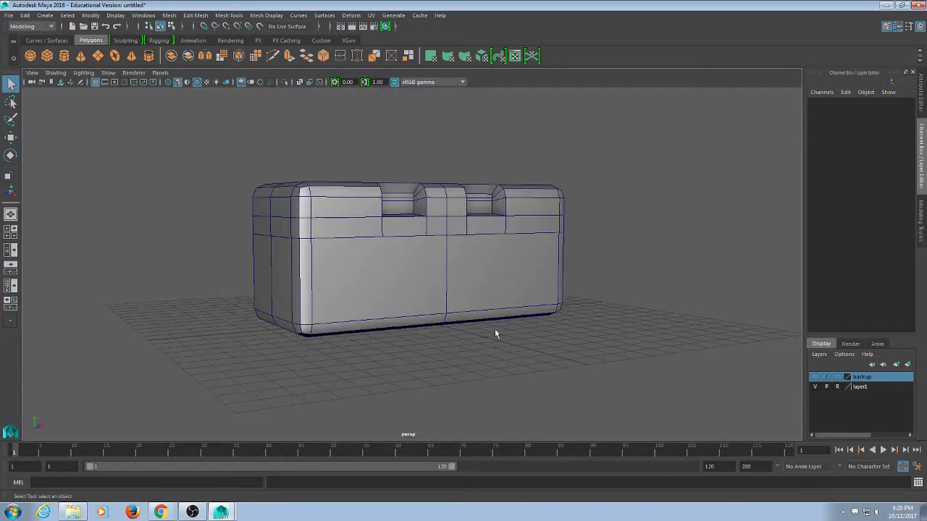
left_click_drag(497, 331, 391, 335, "alt")
left_click(197, 85)
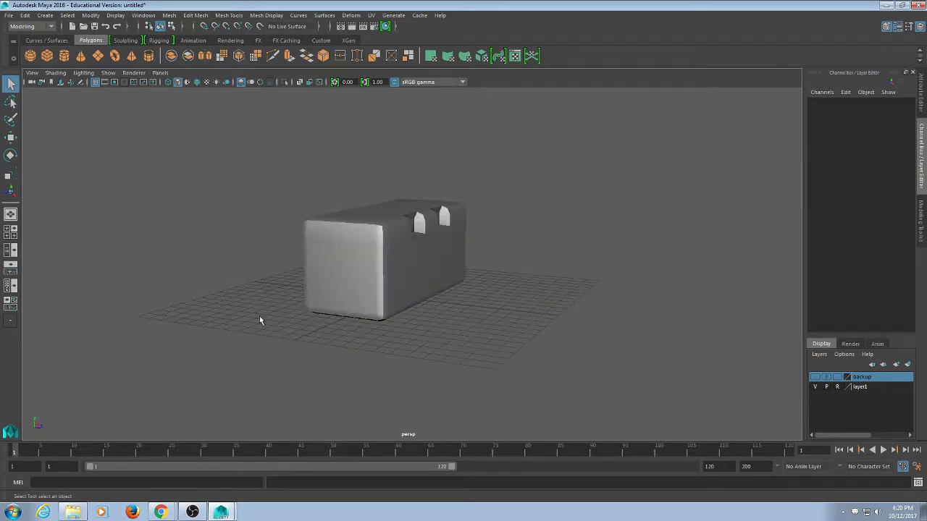
Step: Repeat the last command on the unmirrored lid half, then clear the selection and check the shading around the recesses
mouse_move(258, 319)
left_mouse_down("alt")
mouse_move(528, 302)
mouse_move(514, 307)
mouse_move(418, 266)
mouse_move(436, 307)
mouse_move(596, 323)
mouse_move(446, 202)
left_mouse_up("alt")
left_click(466, 172)
left_click_drag(466, 171, 513, 248, "alt")
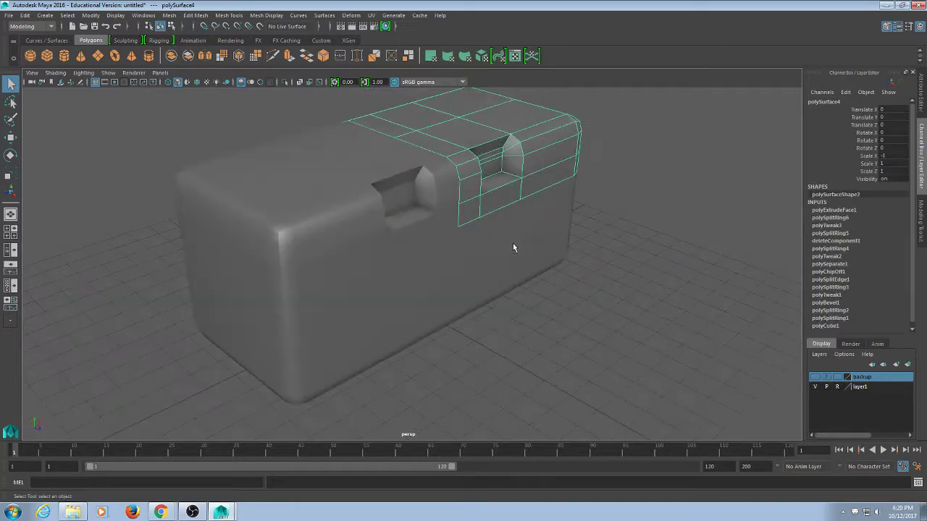
left_click(336, 173)
middle_click_drag(647, 324, 612, 307, "alt")
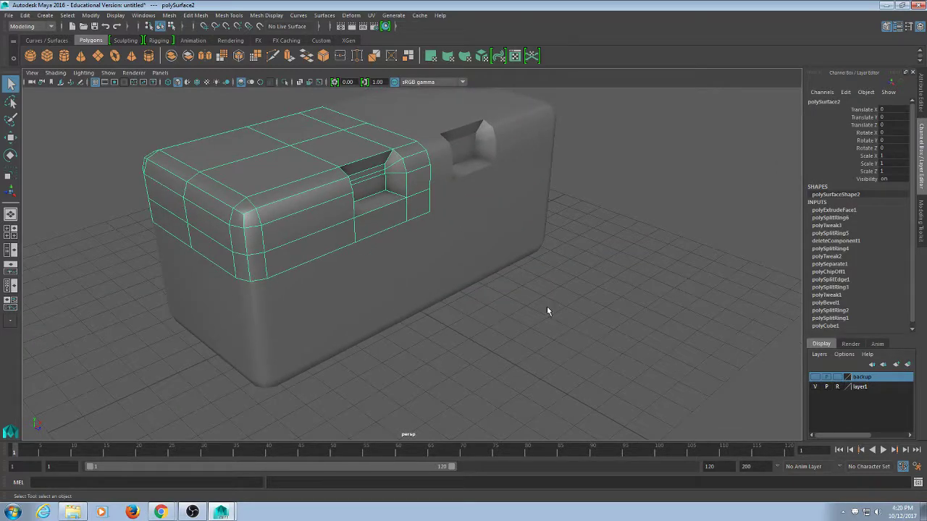
left_click(673, 279)
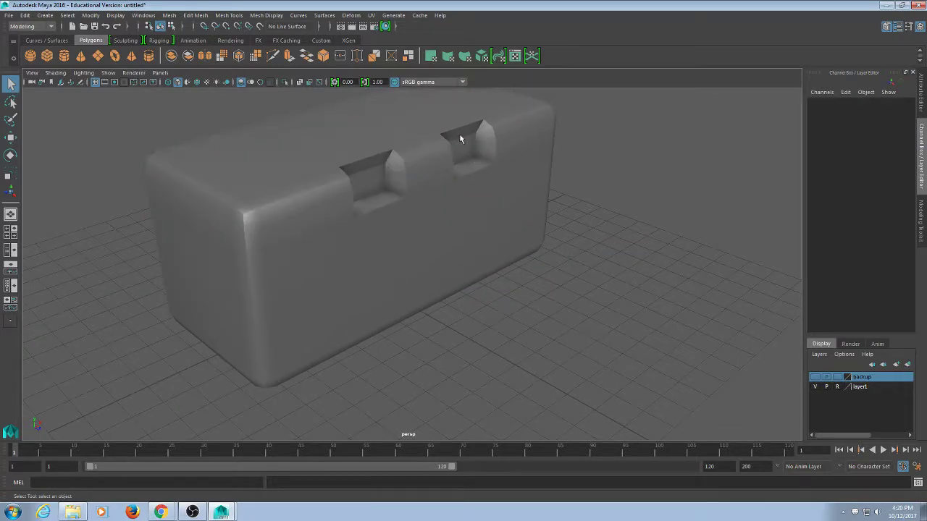
left_click(274, 186)
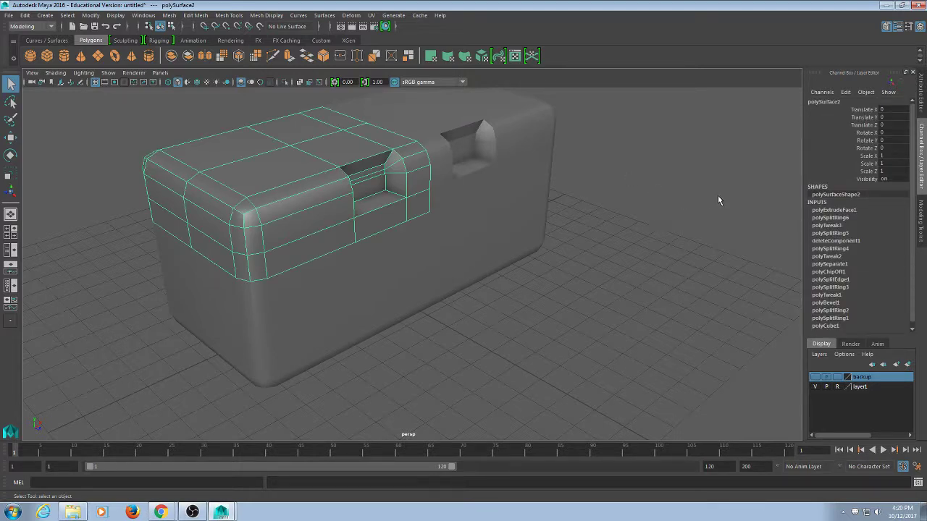
key("g")
left_click(675, 211)
mouse_move(621, 285)
left_mouse_down("alt")
mouse_move(551, 292)
mouse_move(652, 289)
mouse_move(625, 273)
mouse_move(605, 305)
left_mouse_up("alt")
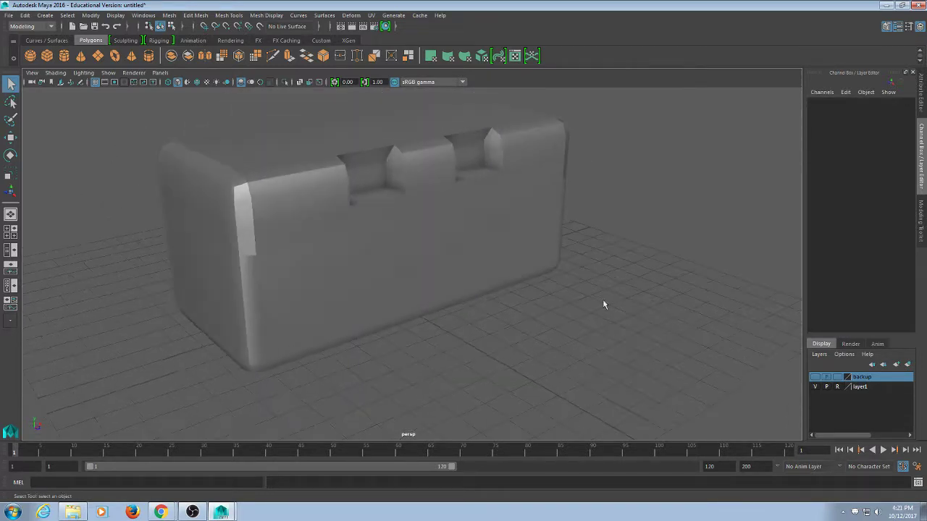
Step: Undo the last shading change on the unmirrored lid half, soften all its edges instead, and clear the selection
key("ctrl+z")
key("ctrl+z")
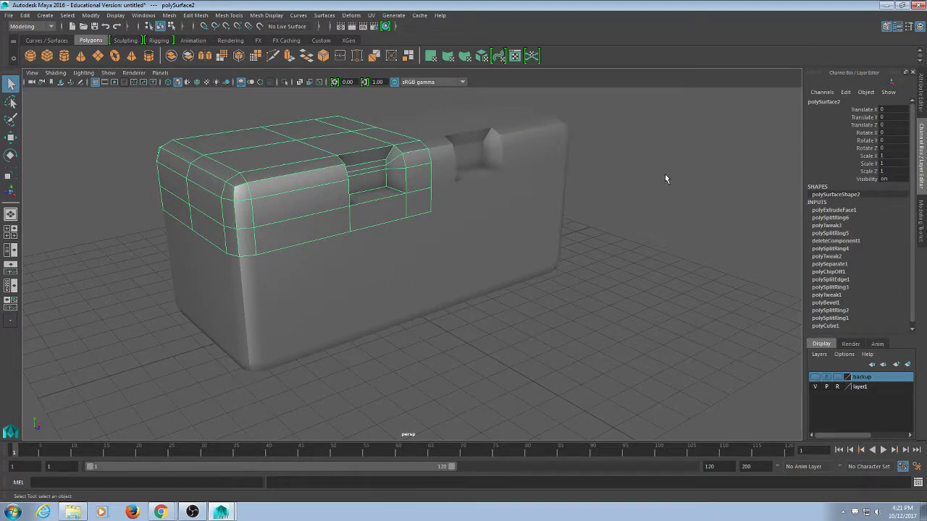
key("g")
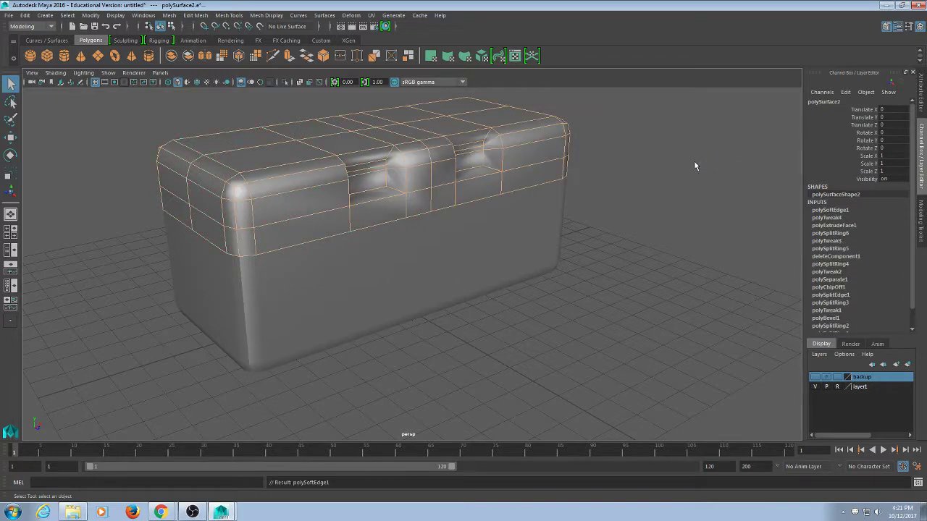
left_click(671, 215)
left_click_drag(669, 219, 572, 211, "alt")
Step: Select the edges outlining the recess on the unmirrored lid half, including its inner corners, and harden them
left_click(390, 183)
right_click_drag(411, 202, 530, 251, "alt")
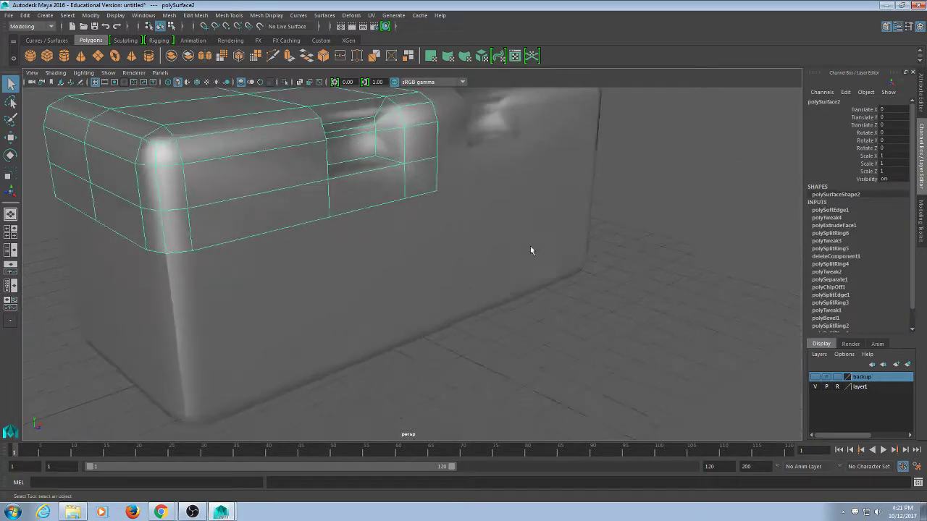
key("F10")
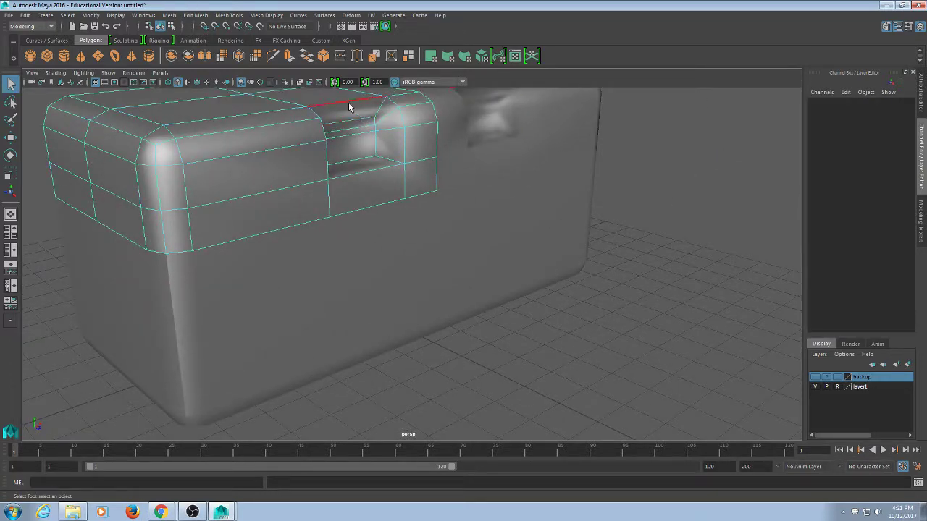
left_click(375, 106)
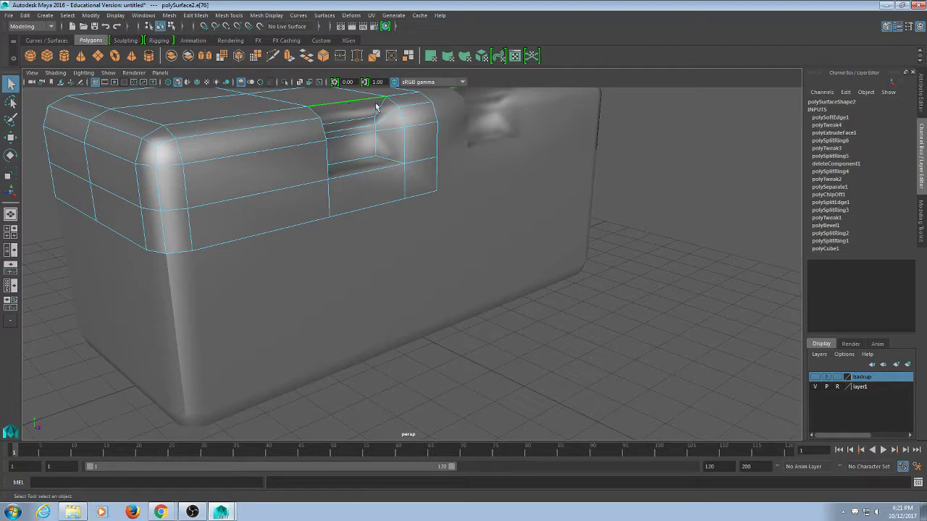
left_click(376, 168, "shift")
left_click_drag(408, 145, 311, 151, "alt")
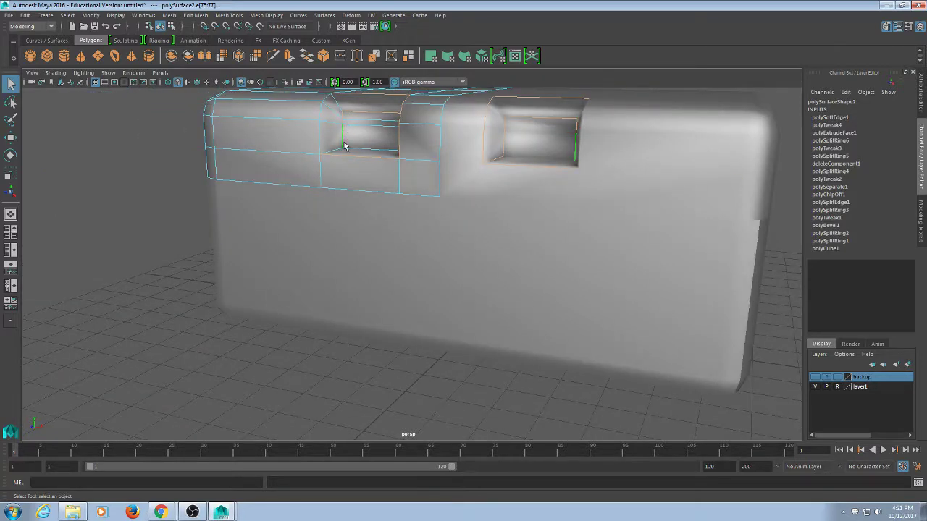
left_click_drag(359, 164, 331, 145, "alt")
double_click(333, 161, "shift")
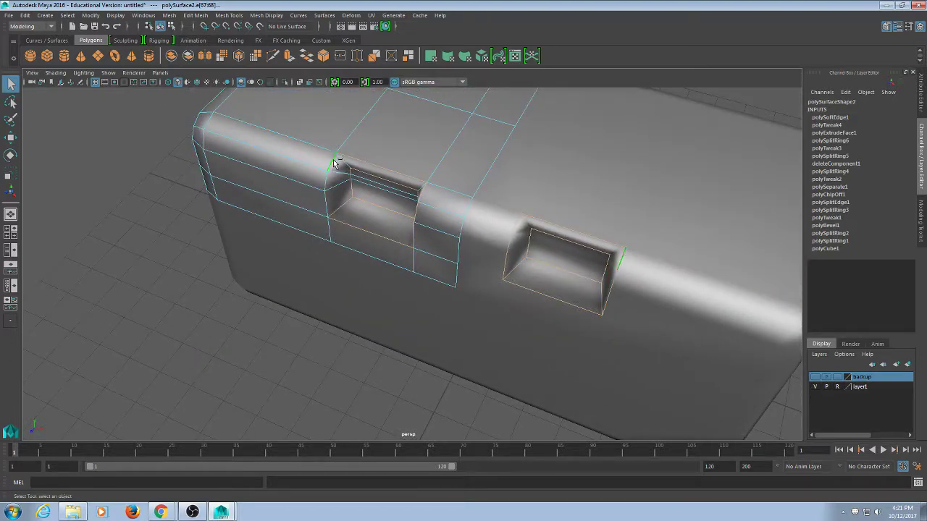
left_click_drag(351, 215, 365, 217, "alt")
right_click_drag(365, 217, 360, 215, "alt")
left_click_drag(359, 215, 331, 149, "alt")
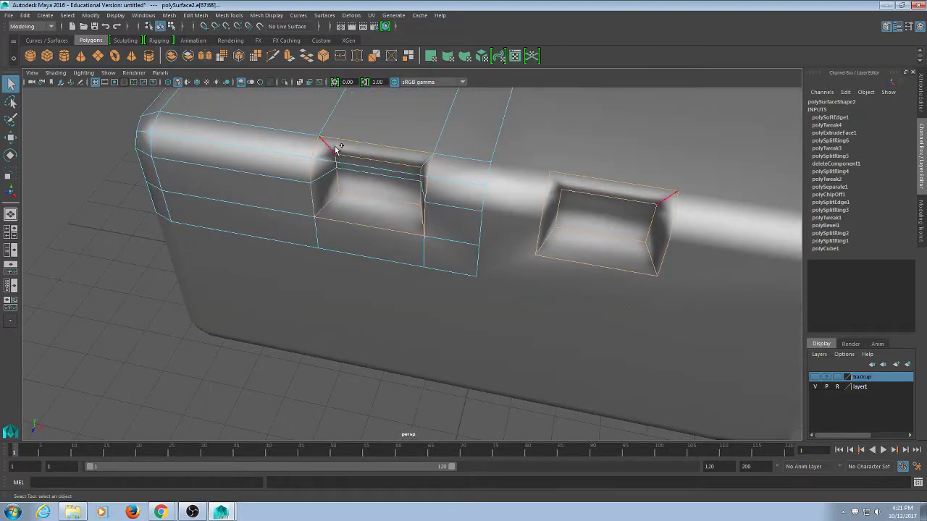
left_click_drag(420, 255, 416, 277, "alt")
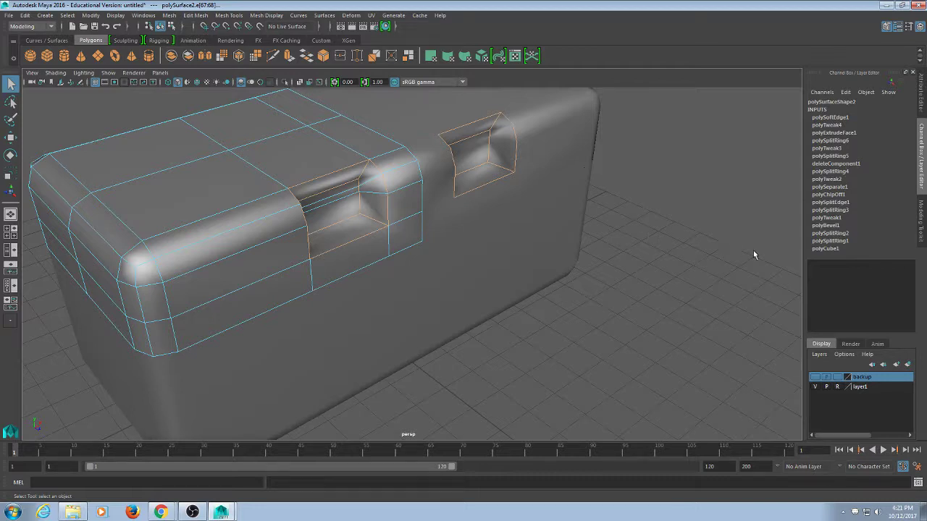
left_click(774, 262)
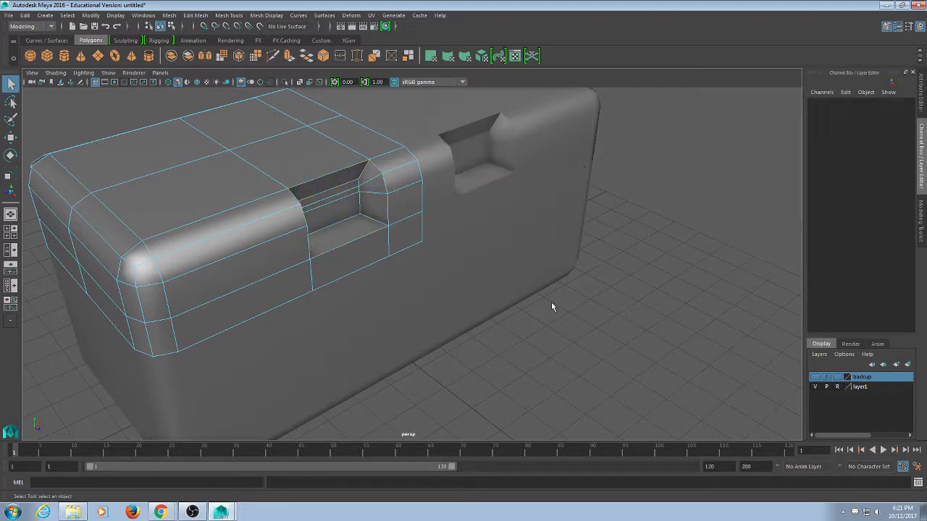
right_click_drag(550, 304, 280, 263, "alt")
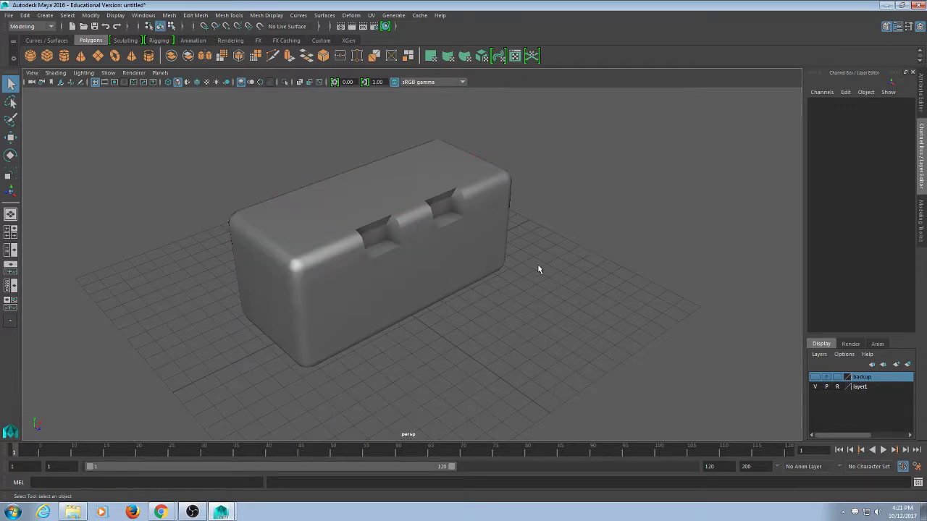
left_click_drag(538, 268, 585, 310, "alt")
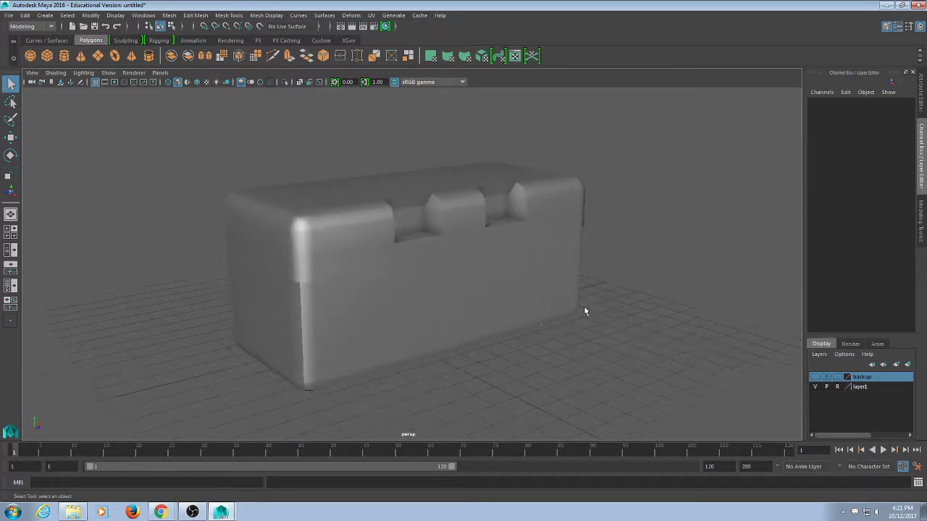
Step: Split the horizontal edge ring of the unmirrored lower body half with a vertical edge loop midway, keeping the reference image in view
left_click(460, 335)
left_click_drag(459, 336, 532, 355, "alt")
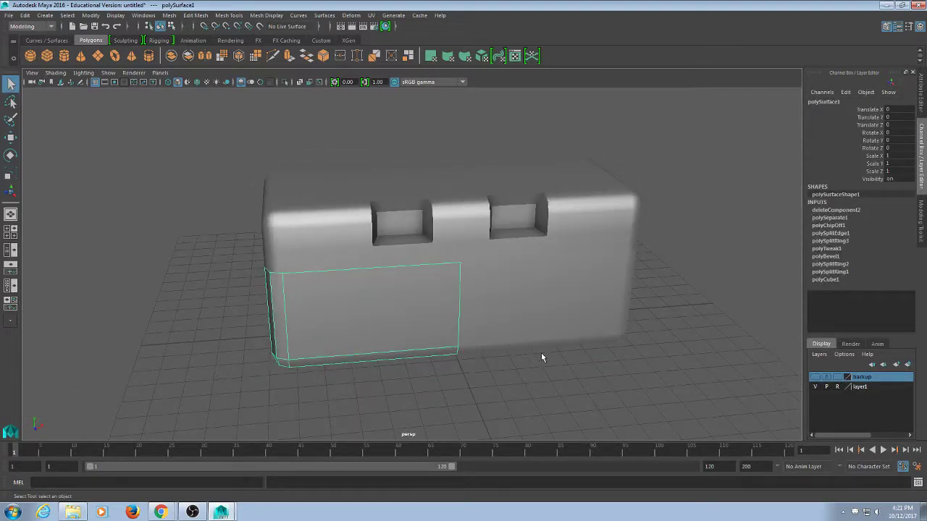
key("space")
right_click_drag(541, 211, 470, 186, "alt")
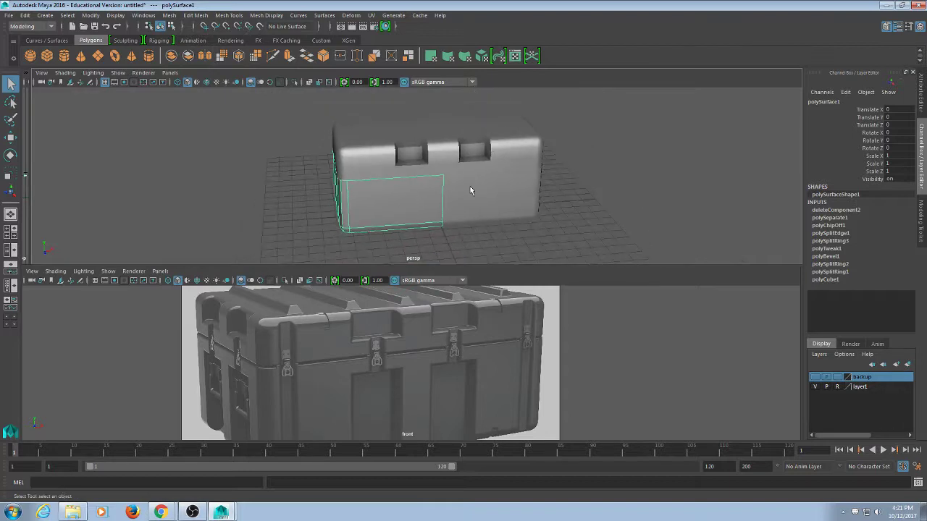
left_click_drag(470, 186, 431, 238, "alt")
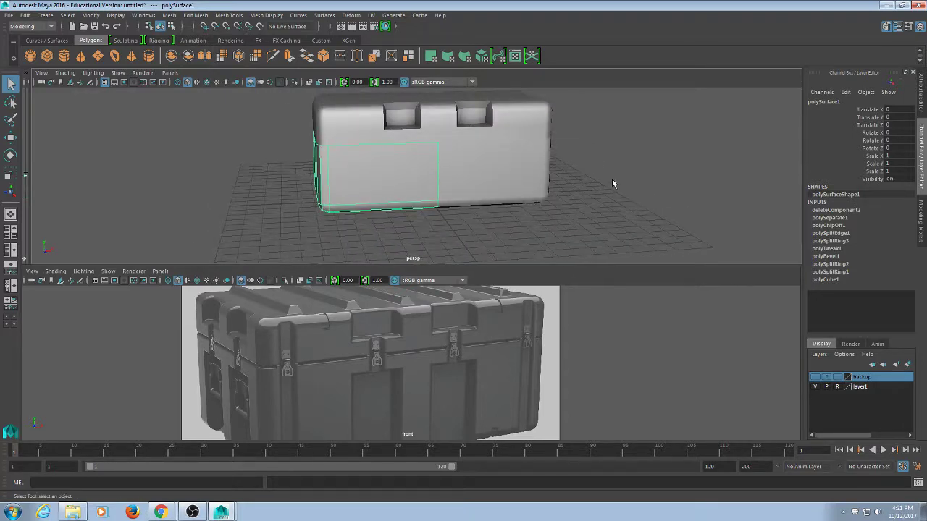
key("F10")
left_click(412, 143)
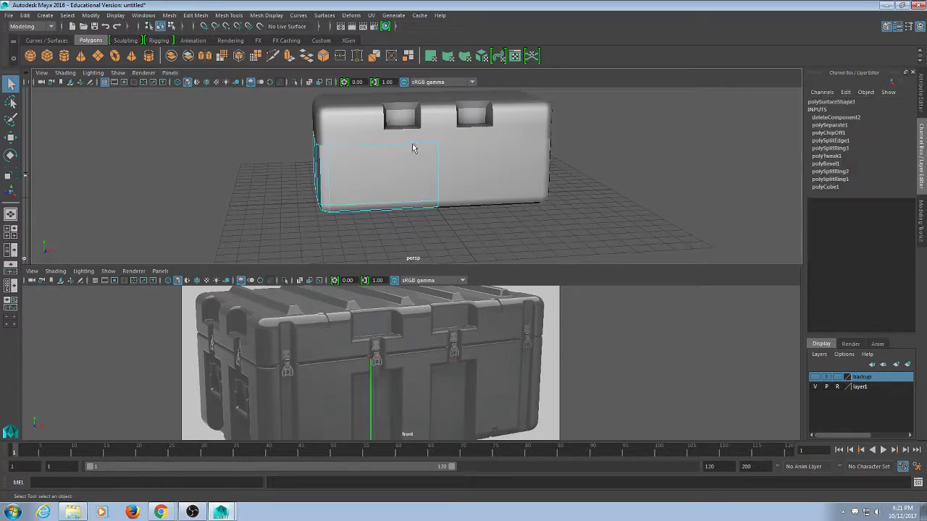
double_click(369, 149)
right_click_drag(592, 214, 755, 239, "ctrl")
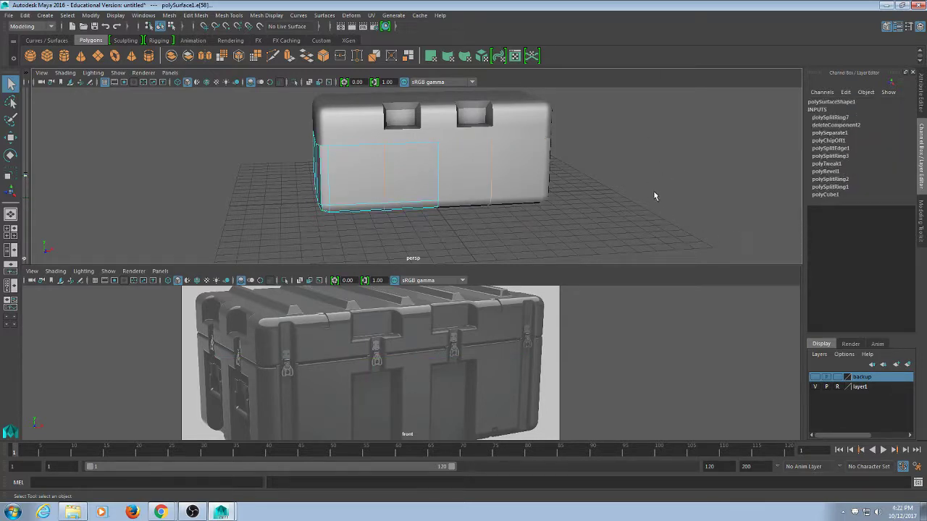
Step: Split the lower body half again between its new loop and the mirror seam, and move this second loop towards the seam
left_click_drag(653, 191, 541, 226, "alt")
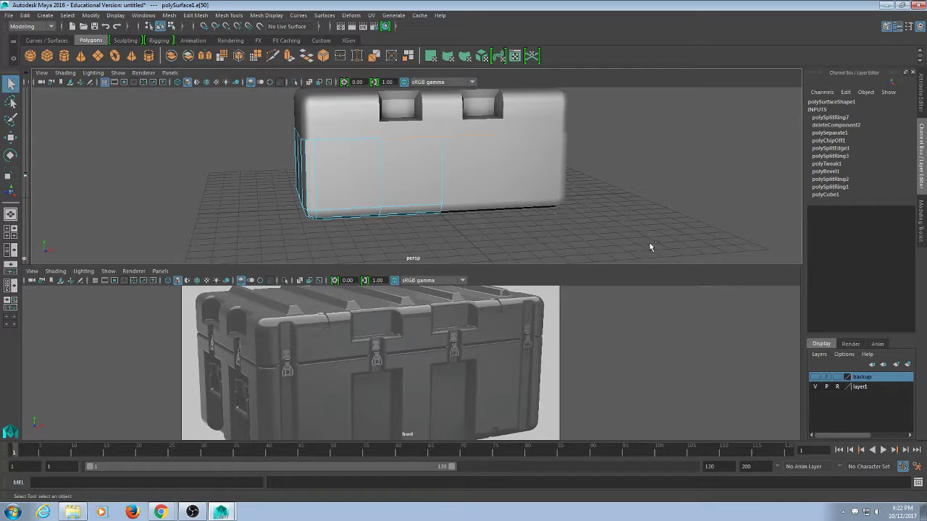
key("g")
scroll(615, 217, "up", 2)
key("w")
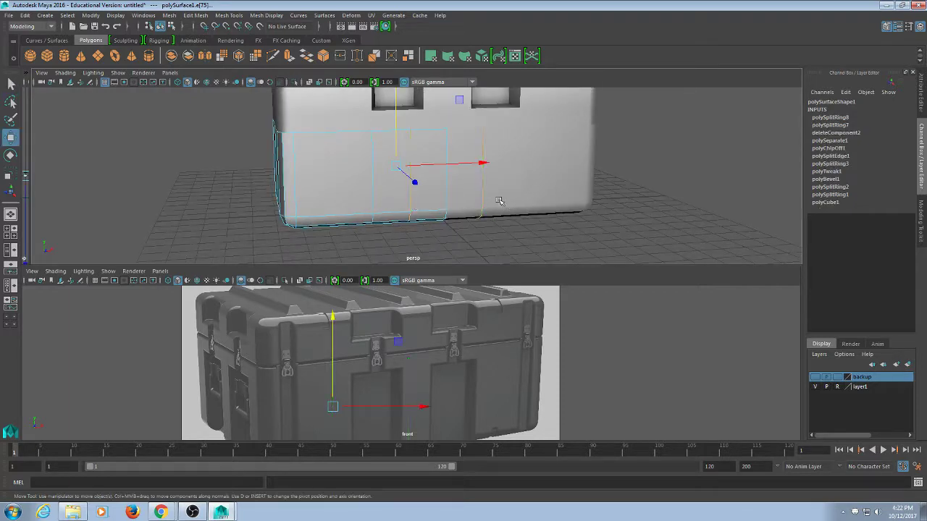
left_click(484, 162)
left_click_drag(481, 161, 496, 171)
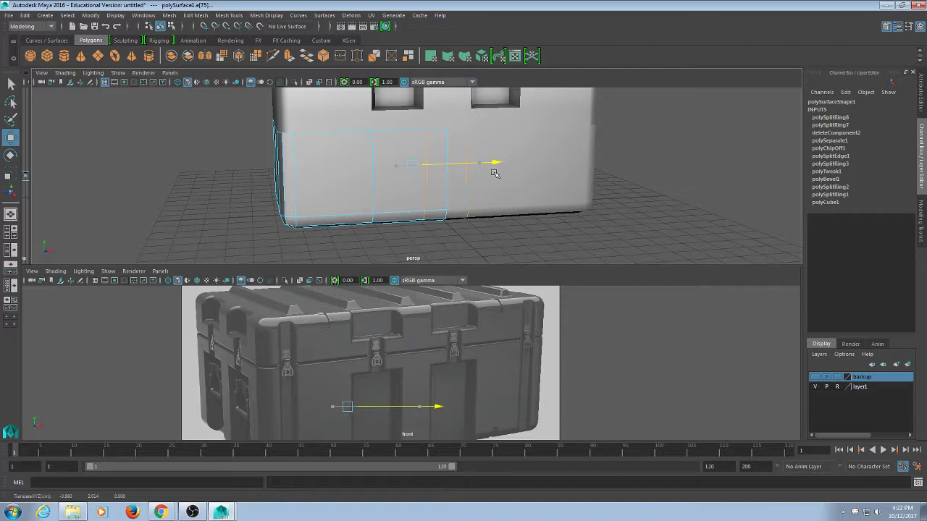
Step: Turn on Wireframe on Shaded in the perspective view, with the crate's front and the lid recess edges in close view
left_click_drag(497, 172, 524, 220, "alt")
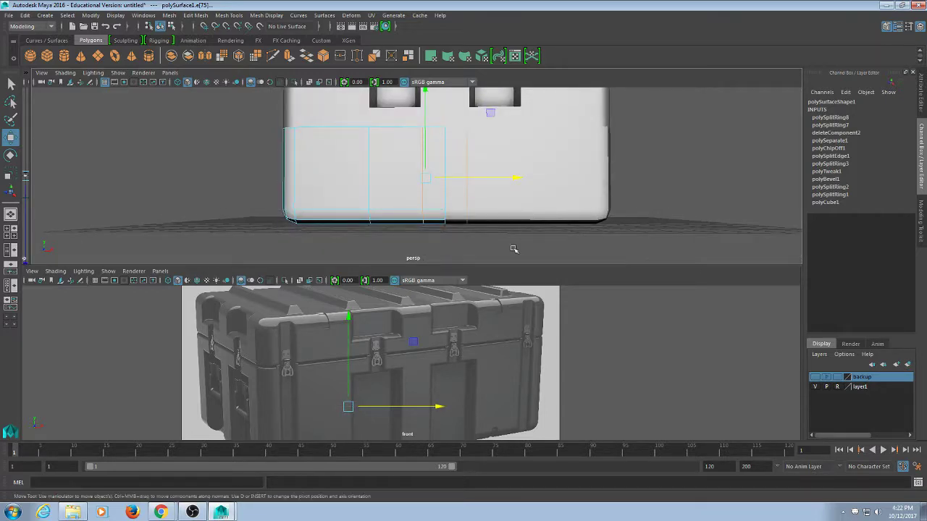
scroll(615, 356, "down", 2)
middle_click_drag(540, 196, 537, 236, "alt")
right_click_drag(593, 251, 539, 211, "alt")
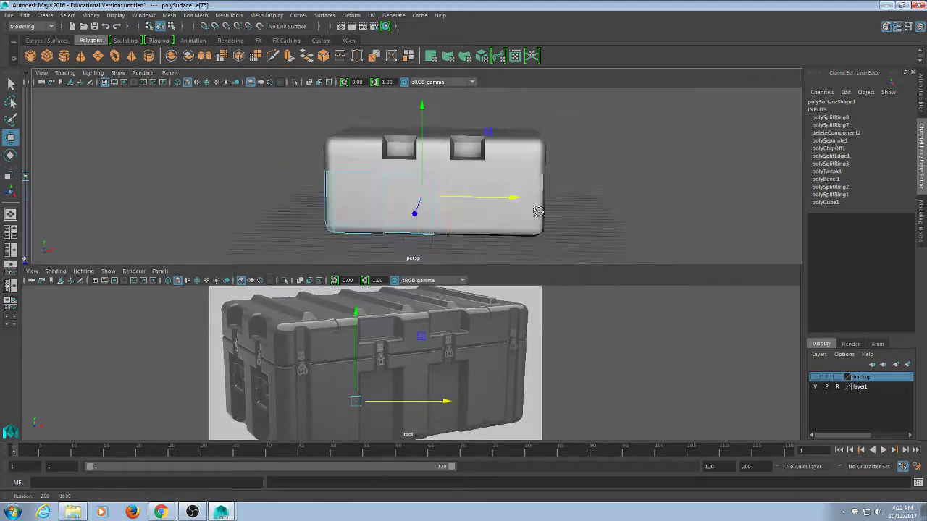
mouse_move(538, 211)
left_mouse_down("alt")
mouse_move(548, 205)
mouse_move(526, 205)
left_mouse_up("alt")
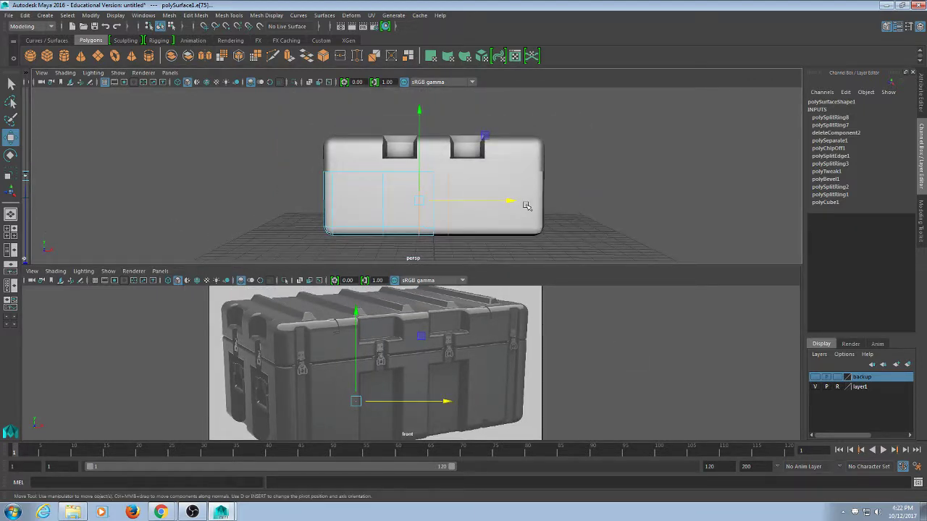
left_click(206, 82)
mouse_move(346, 174)
right_mouse_down("alt")
mouse_move(447, 236)
mouse_move(469, 239)
right_mouse_up("alt")
middle_click_drag(455, 215, 476, 175, "alt")
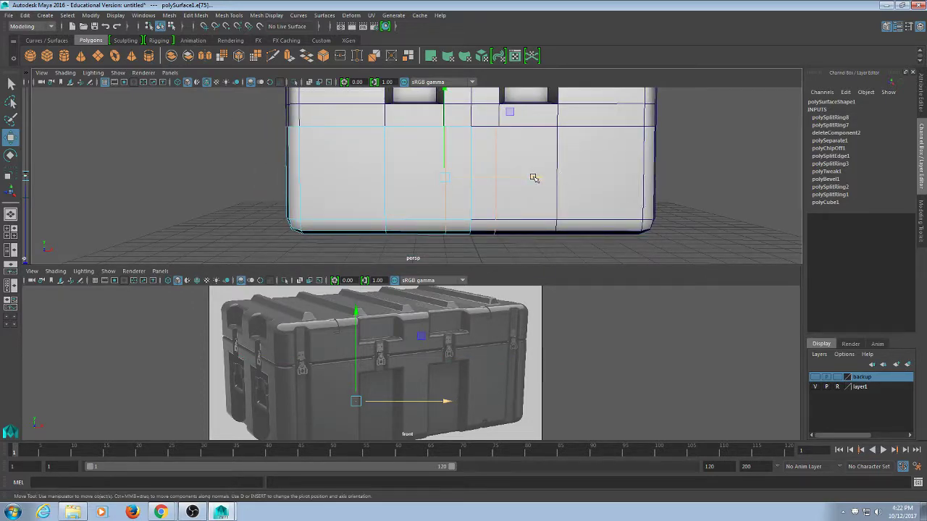
Step: Try to vertex-snap the second vertical loop of the lower half to the inner side of the lid recess
key("v")
left_click_drag(533, 176, 531, 179)
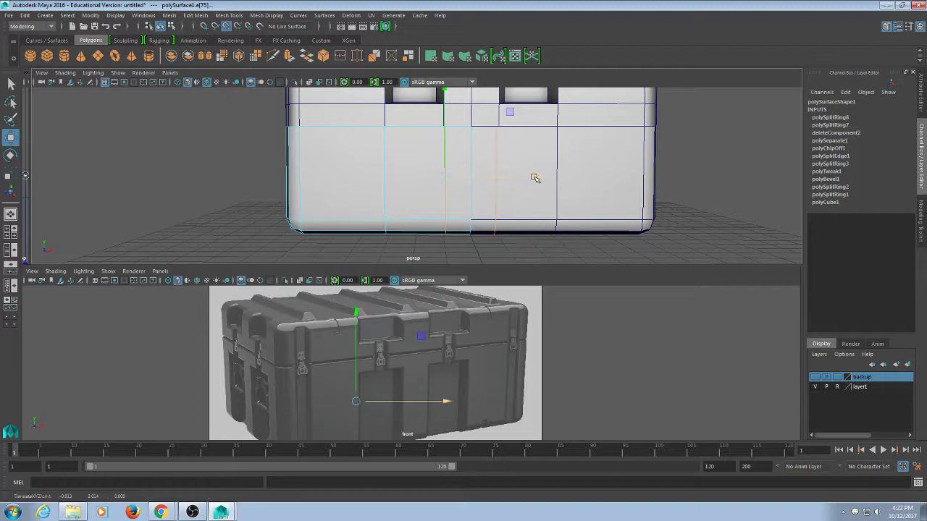
middle_click_drag(534, 178, 497, 167)
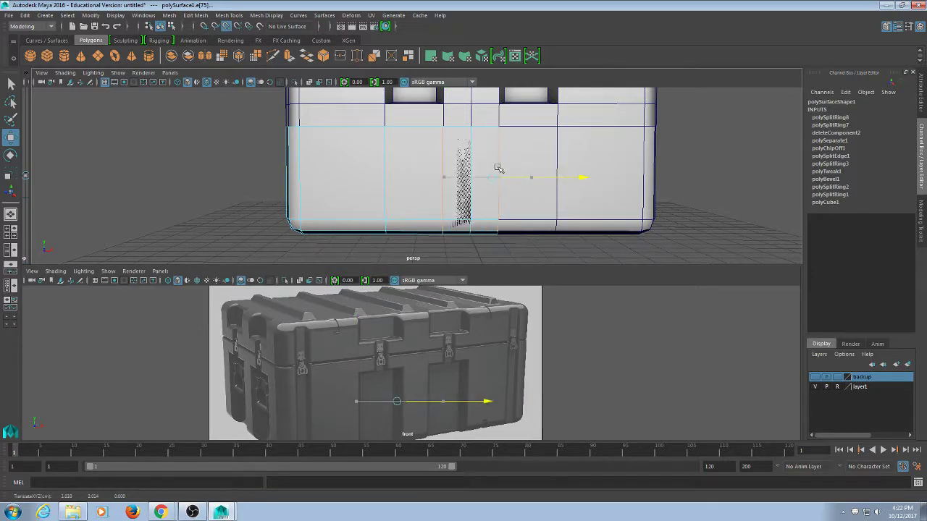
mouse_move(478, 212)
left_mouse_down("alt")
mouse_move(514, 156)
mouse_move(471, 243)
mouse_move(493, 221)
left_mouse_up("alt")
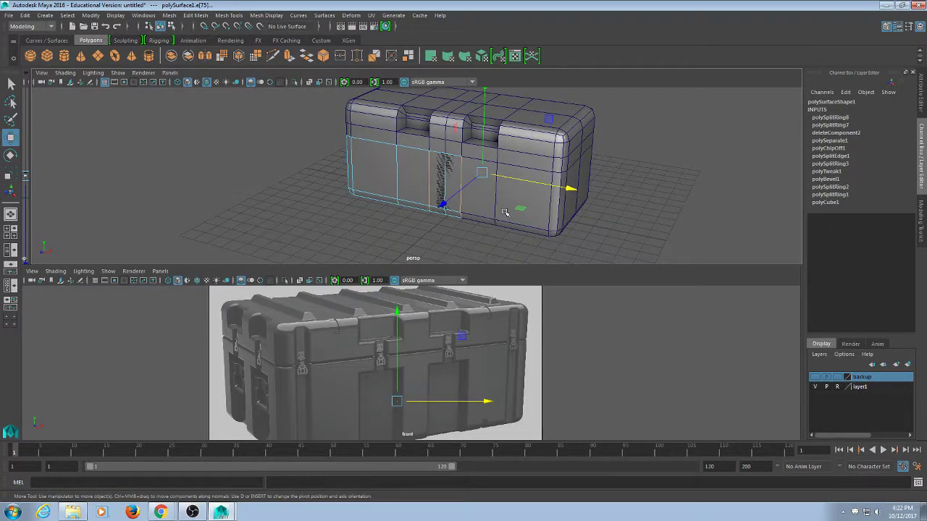
left_click_drag(428, 226, 449, 229, "alt")
Step: Vertex-snap the second vertical loop to the inner side of the recess on its own half, then clear the selection
left_click(558, 166)
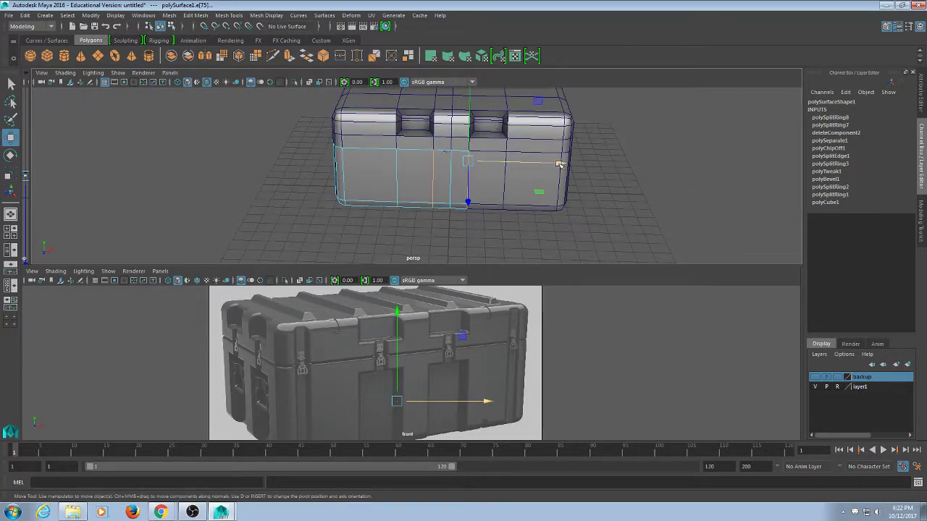
key("v")
left_click_drag(559, 164, 435, 161)
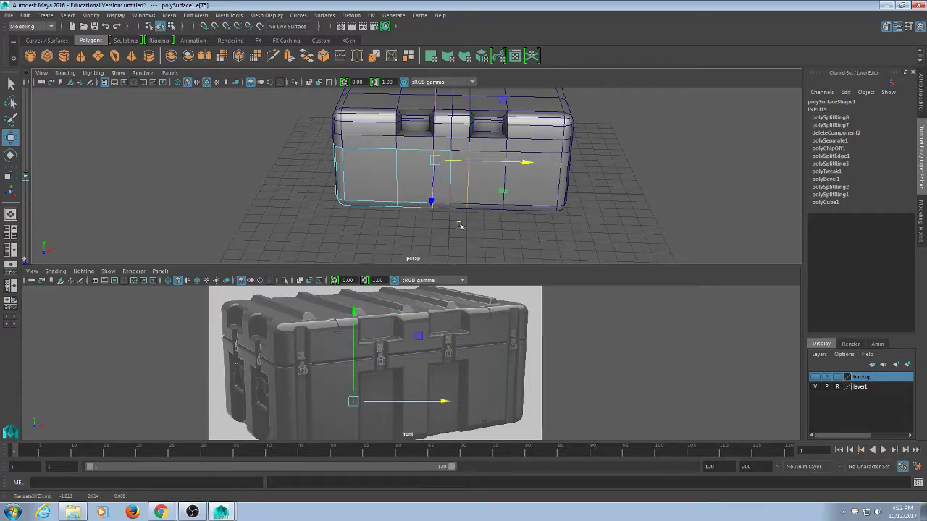
left_click_drag(493, 205, 434, 181, "alt")
key("q")
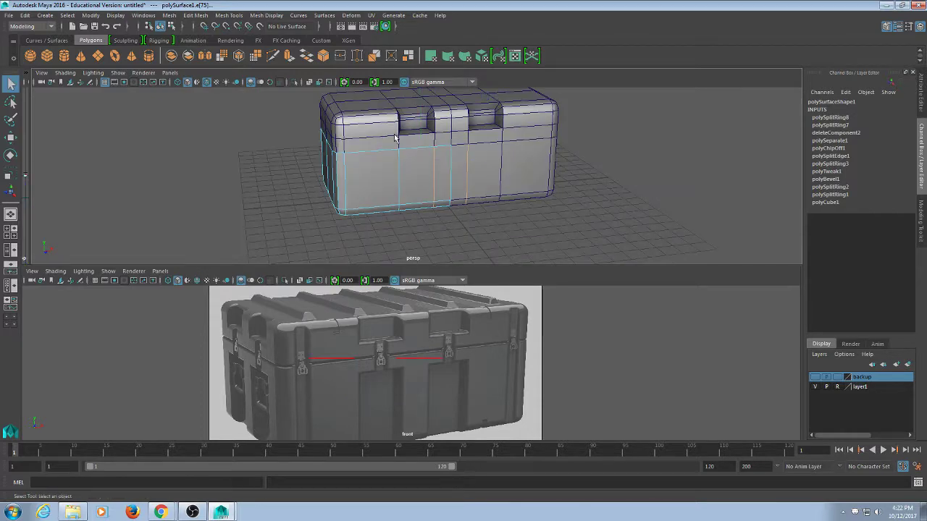
left_click(650, 138)
Step: Insert a horizontal edge loop around the lower body half, a short distance below its upper border
left_click_drag(624, 190, 644, 171, "alt")
left_click_drag(528, 199, 485, 167, "alt")
right_click_drag(484, 167, 501, 169, "alt")
middle_click_drag(501, 168, 522, 144, "alt")
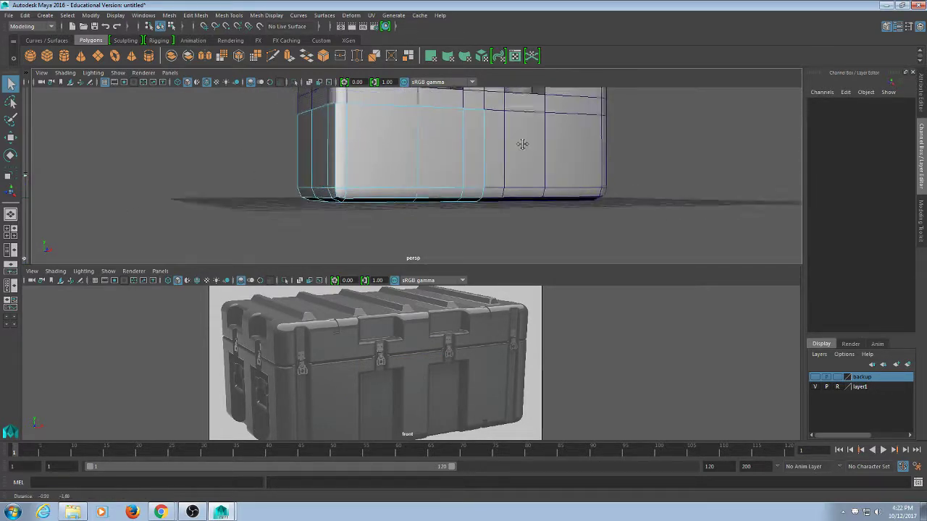
left_click_drag(522, 144, 459, 182, "alt")
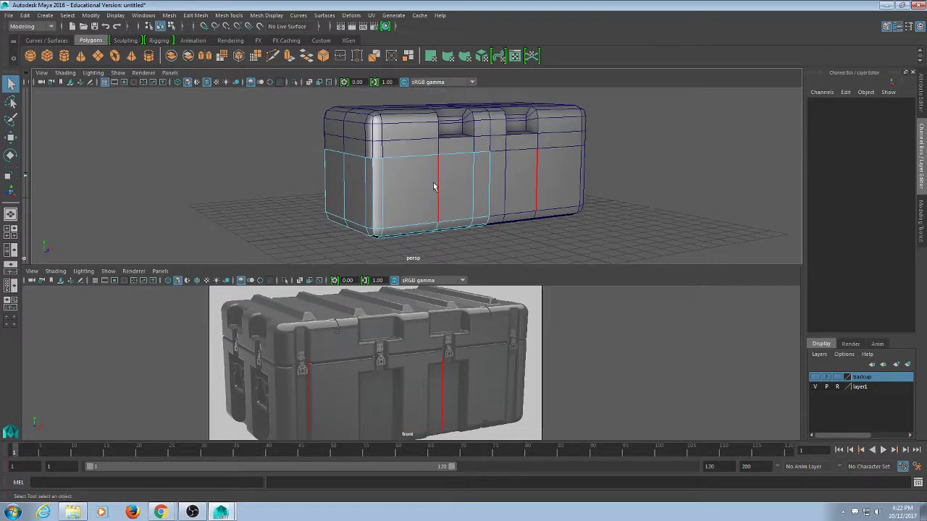
left_click(459, 193)
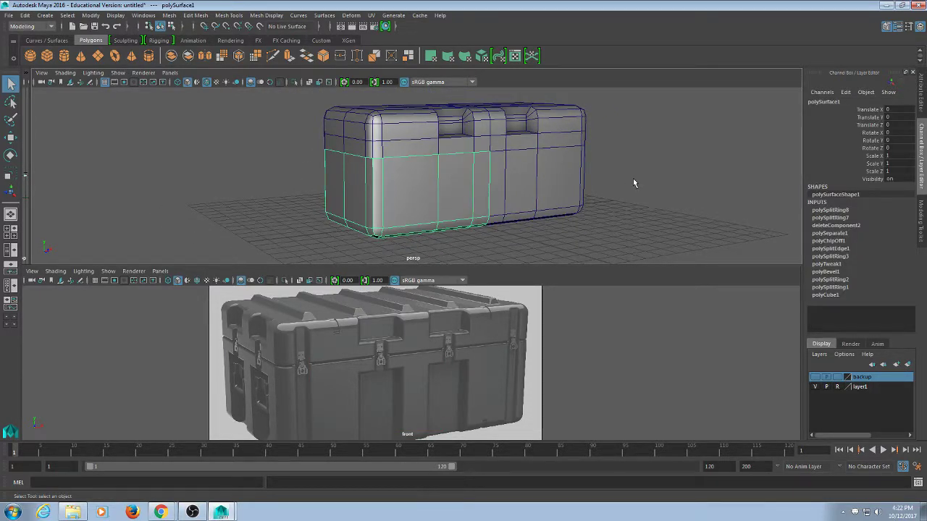
key("g")
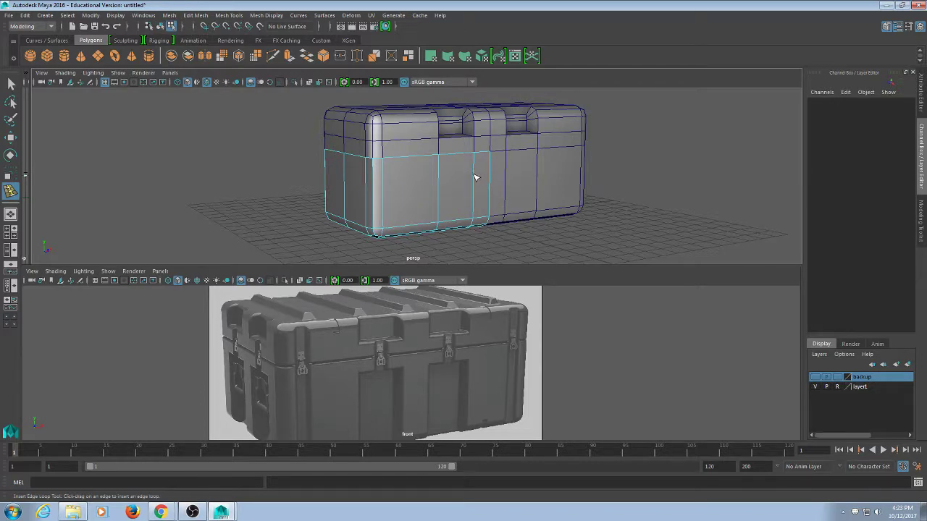
left_click_drag(475, 177, 474, 169)
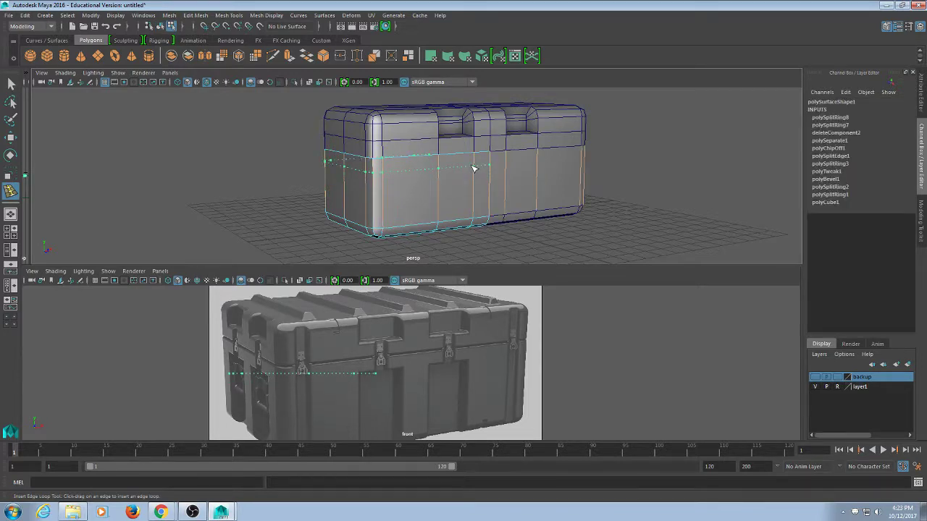
left_click_drag(473, 168, 475, 167)
left_click_drag(476, 167, 476, 167)
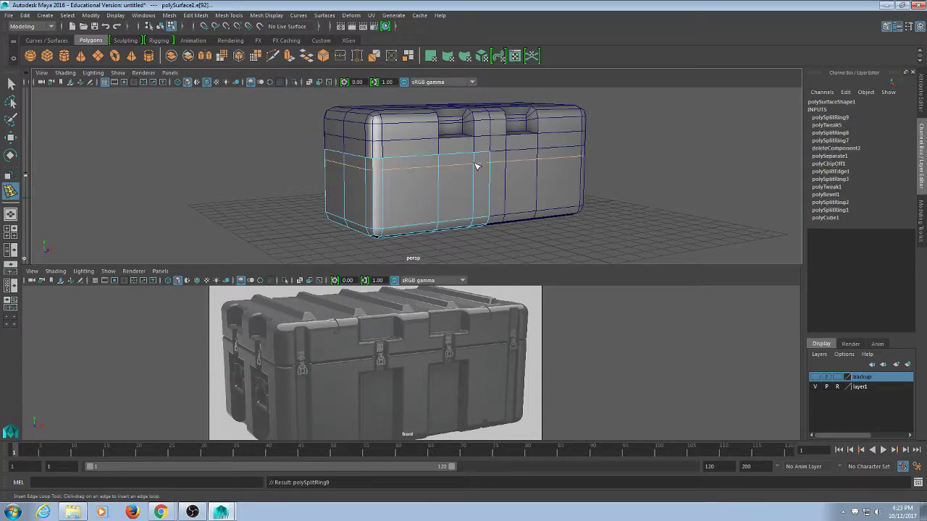
left_click_drag(575, 210, 632, 221, "alt")
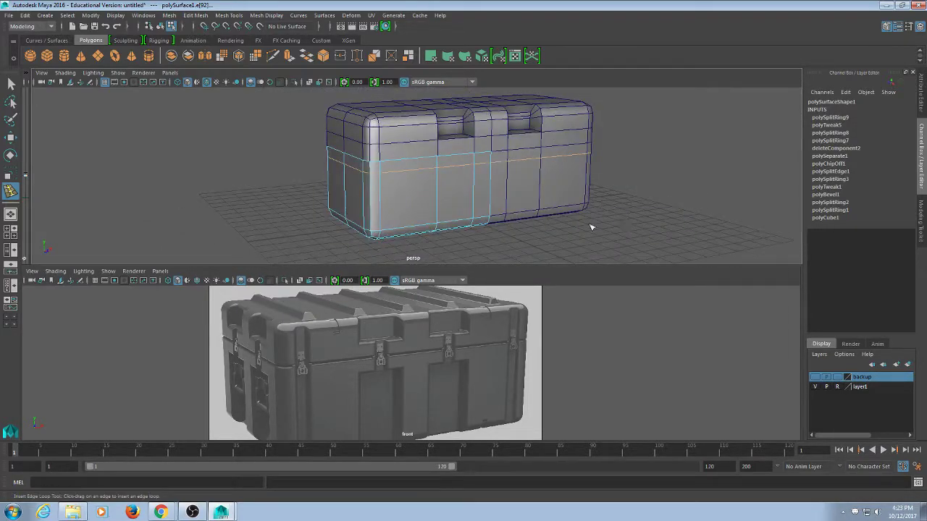
Step: Extrude the front faces between the two vertical loops below the new loop inward, with a Local Translate Z of -0.367
key("q")
left_click_drag(494, 228, 503, 209, "alt")
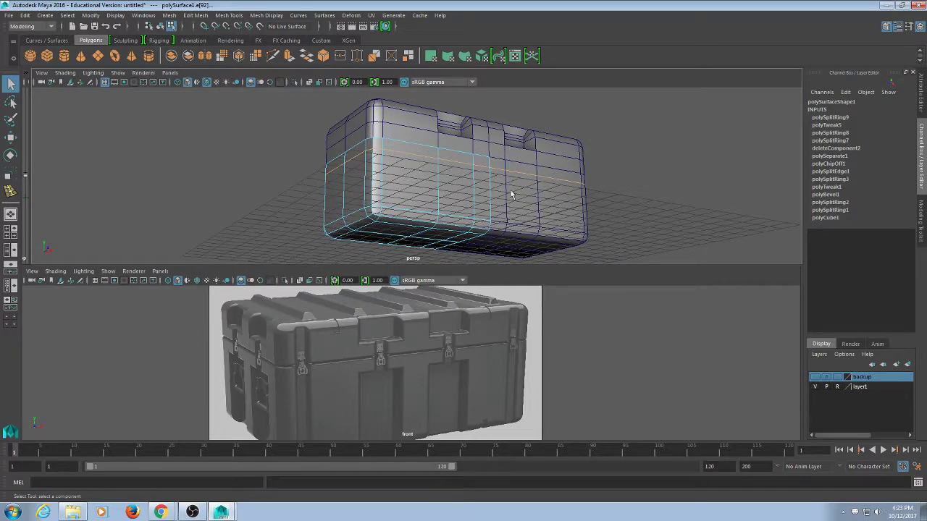
left_click(469, 186)
left_click_drag(455, 233, 542, 253, "alt")
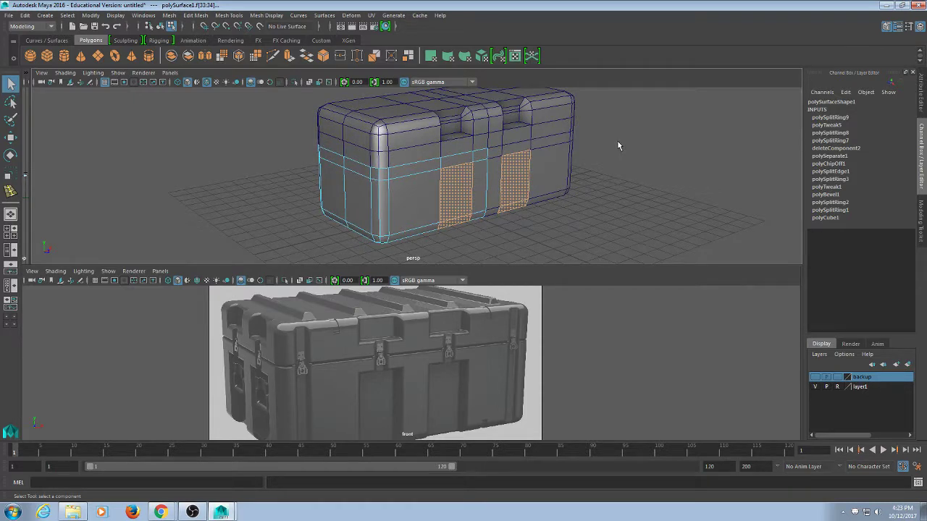
key("ctrl+e")
left_click_drag(490, 258, 475, 266)
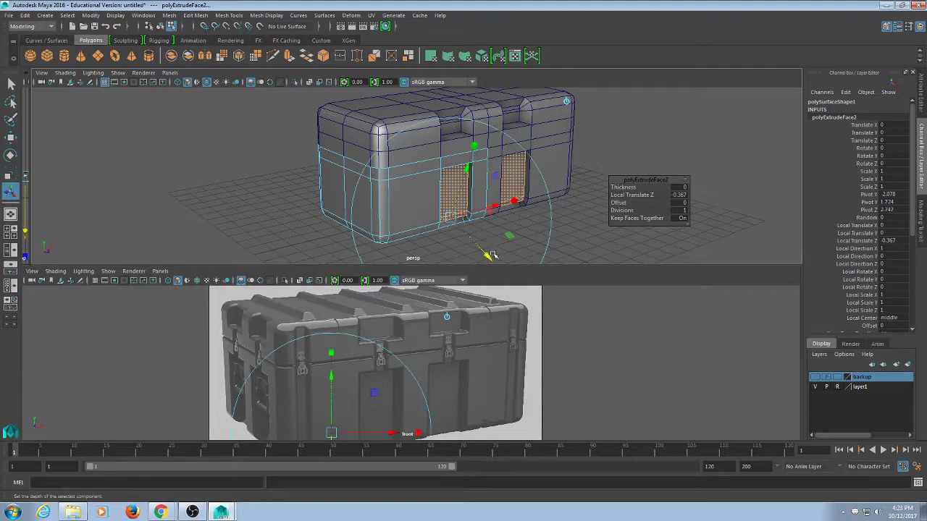
Step: Slightly scale the extruded panel faces, then return to object mode and clear the selection
scroll(563, 218, "down", 2)
scroll(555, 225, "down", 1)
middle_click_drag(555, 225, 550, 189, "alt")
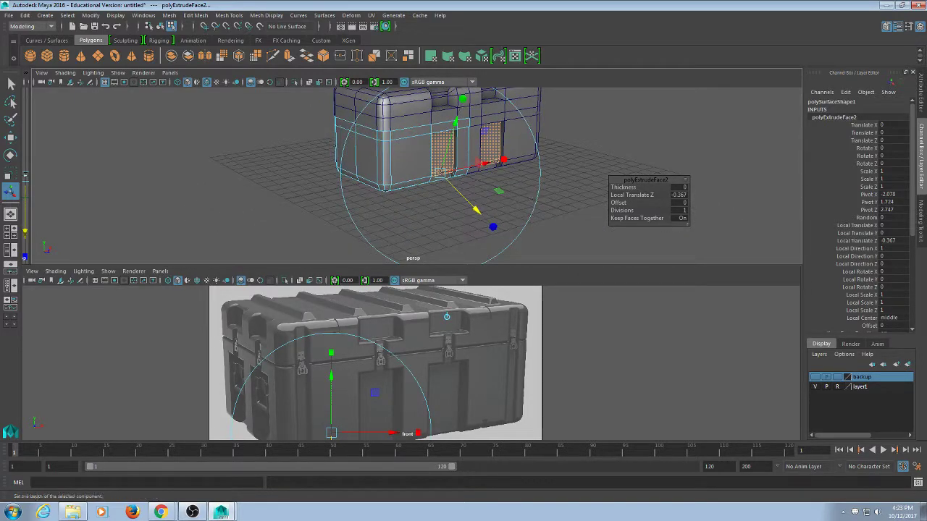
left_click_drag(493, 226, 491, 224)
left_click_drag(440, 174, 439, 176)
left_click_drag(500, 199, 471, 174, "alt")
key("q")
key("F8")
left_click(640, 194)
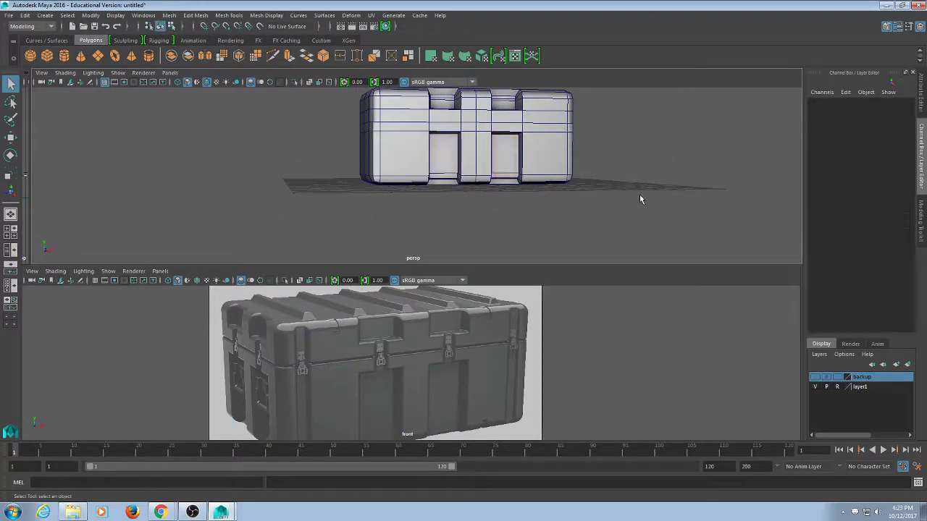
Step: Maximize the perspective view and turn off Wireframe on Shaded
mouse_move(640, 194)
left_mouse_down("alt")
mouse_move(597, 199)
mouse_move(629, 202)
left_mouse_up("alt")
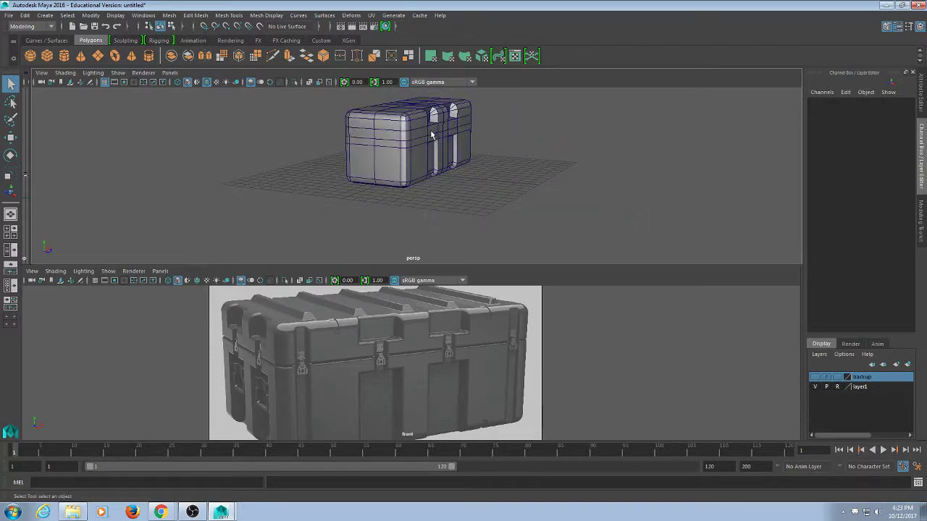
left_click_drag(430, 130, 562, 161, "alt")
key("space")
mouse_move(515, 201)
left_mouse_down("alt")
mouse_move(626, 260)
mouse_move(639, 335)
mouse_move(268, 197)
mouse_move(174, 220)
mouse_move(312, 162)
mouse_move(226, 192)
mouse_move(269, 151)
left_mouse_up("alt")
left_click(198, 84)
Step: Select the inner bottom edge of the lower body's front recess and move it slightly down
scroll(453, 306, "up", 4)
middle_click_drag(410, 292, 487, 165, "alt")
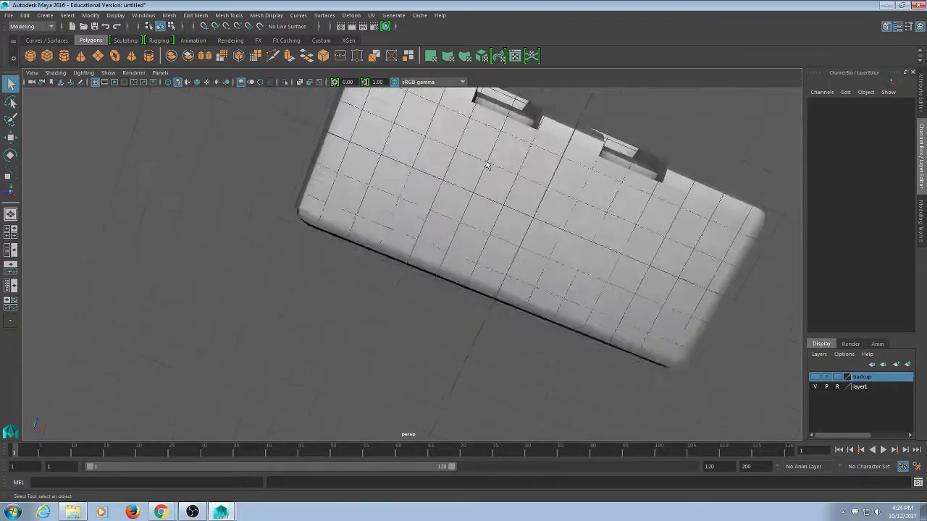
left_click_drag(487, 165, 452, 283, "alt")
left_click(507, 258)
left_click_drag(506, 258, 387, 285, "alt")
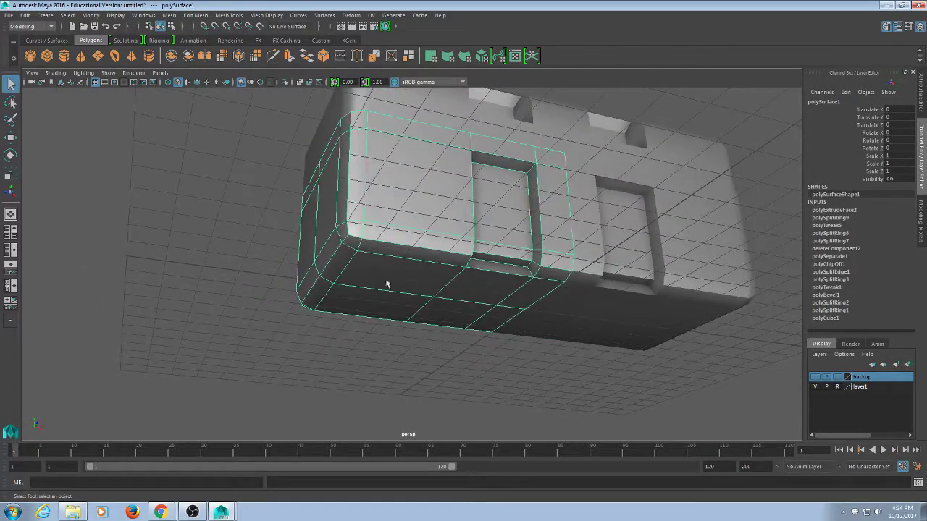
left_click(177, 153)
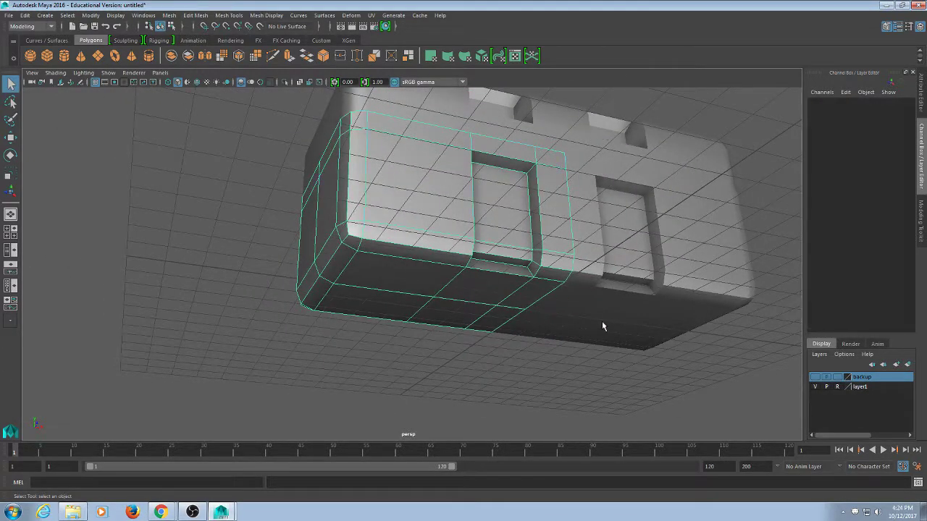
left_click(505, 265)
left_click_drag(501, 260, 497, 308, "alt")
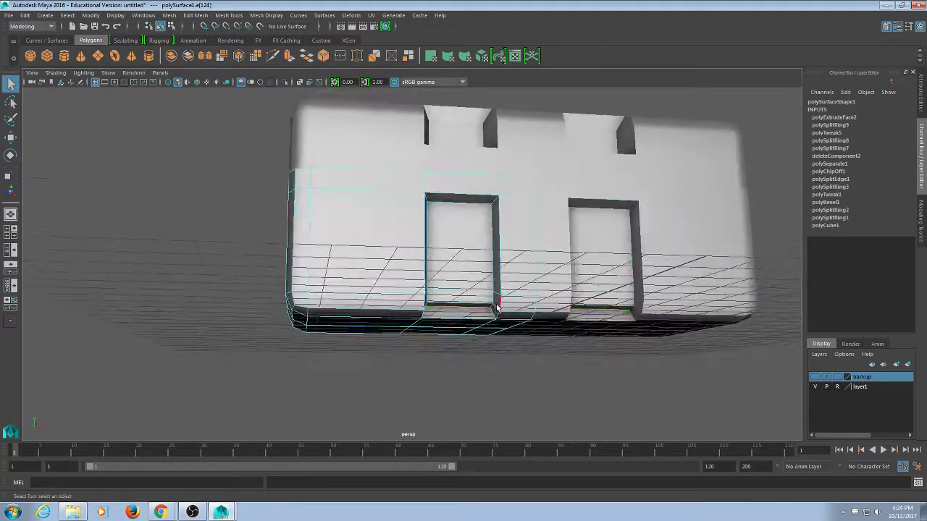
key("w")
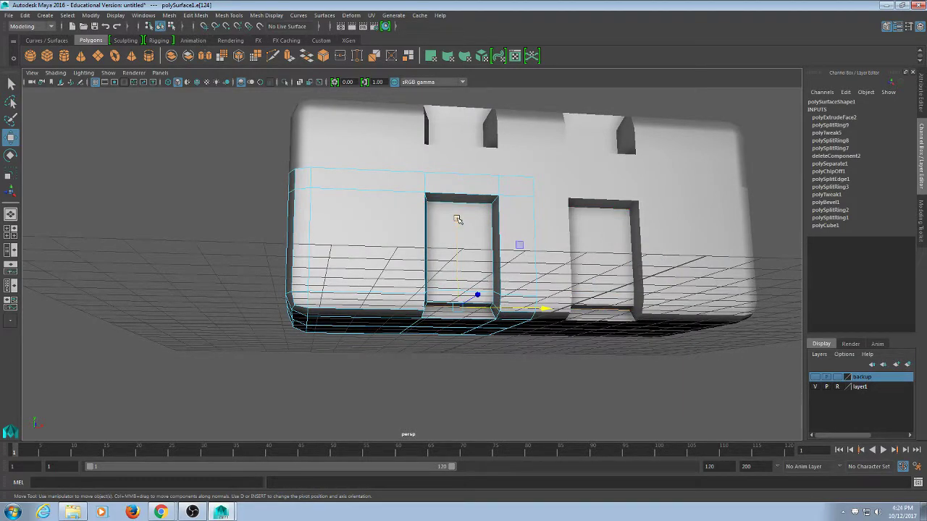
middle_click_drag(457, 219, 457, 224)
Step: Move the recess's inner bottom edge slightly outward along Z, then clear the selection
left_click_drag(475, 301, 541, 286, "alt")
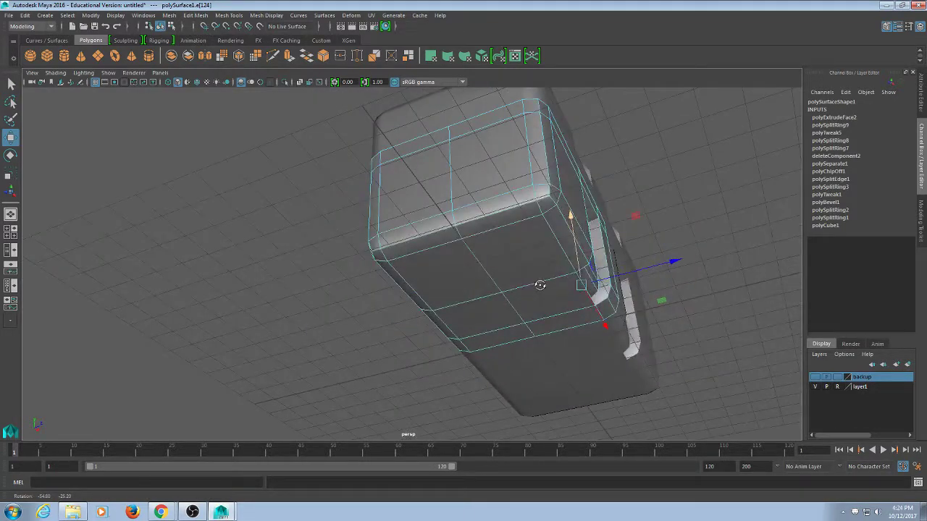
mouse_move(682, 269)
left_mouse_down("alt")
mouse_move(697, 282)
mouse_move(681, 288)
mouse_move(666, 275)
left_mouse_up("alt")
middle_click_drag(640, 248, 648, 249)
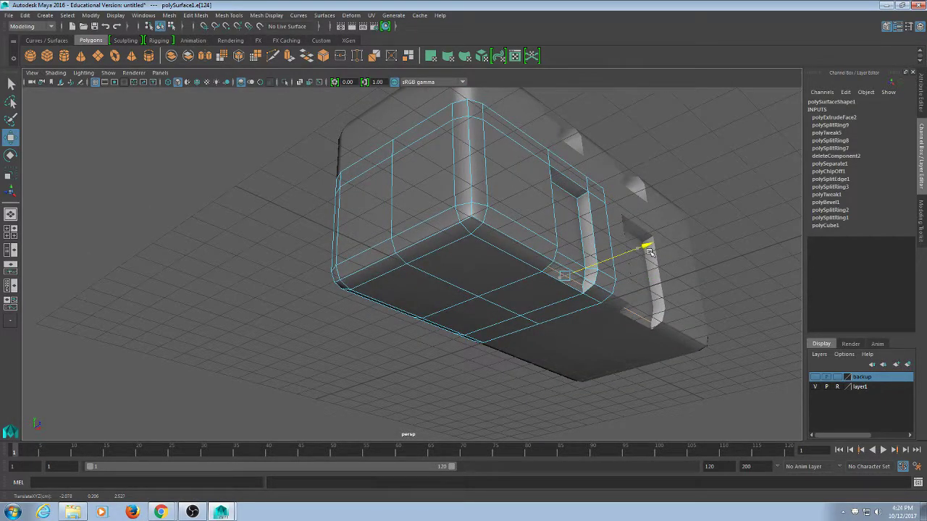
middle_click_drag(649, 251, 651, 251)
left_click_drag(651, 251, 527, 261, "alt")
key("q")
left_click(800, 125)
Step: Examine the shaded crate from several angles, checking the lid half and the recesses on its front
scroll(505, 240, "down", 5)
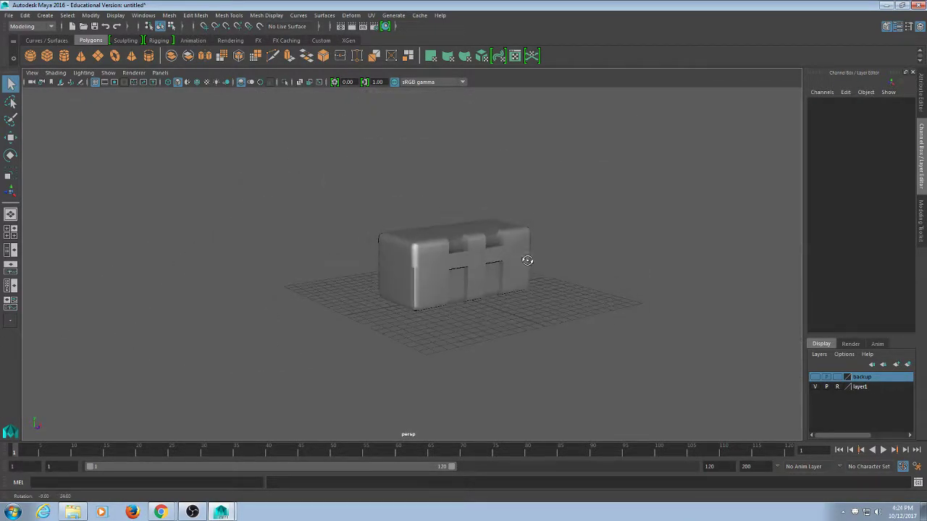
right_click_drag(528, 261, 626, 307, "alt")
middle_click_drag(625, 307, 572, 334, "alt")
left_click_drag(572, 334, 602, 316, "alt")
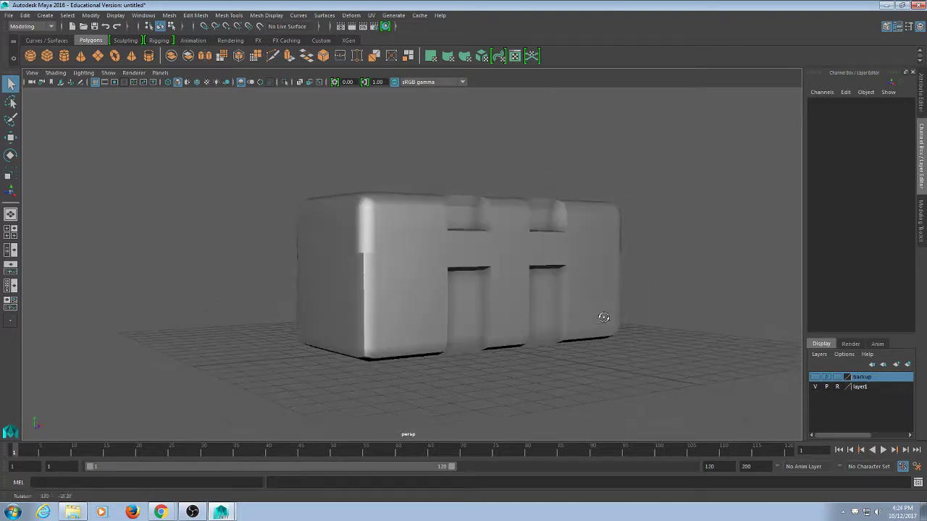
left_click(429, 248)
left_click_drag(444, 257, 518, 288, "alt")
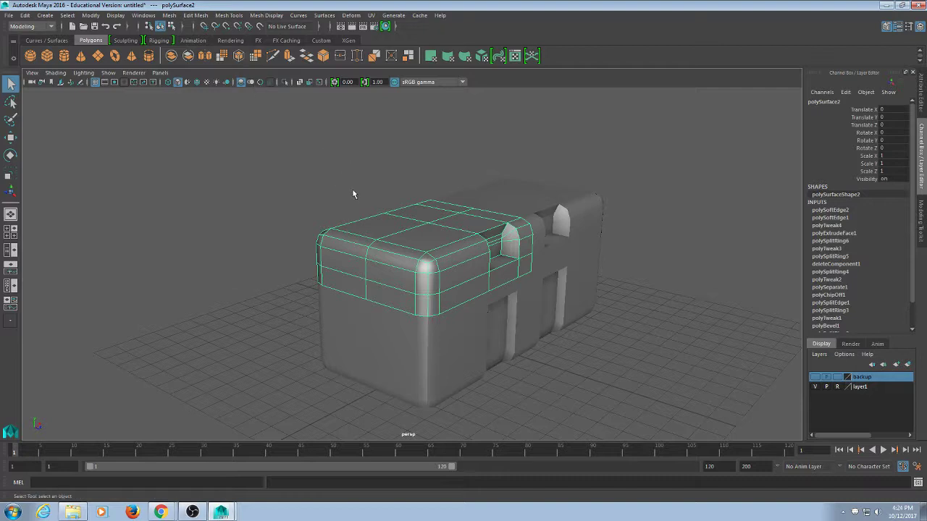
middle_click_drag(352, 188, 277, 179, "alt")
right_click_drag(277, 179, 288, 194, "alt")
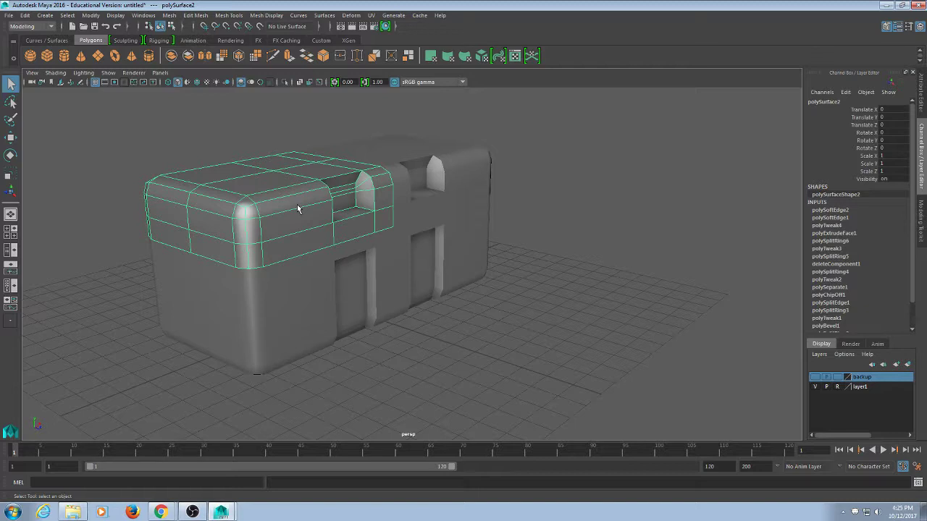
left_click(520, 205)
left_click_drag(542, 211, 598, 252, "alt")
scroll(595, 264, "up", 3)
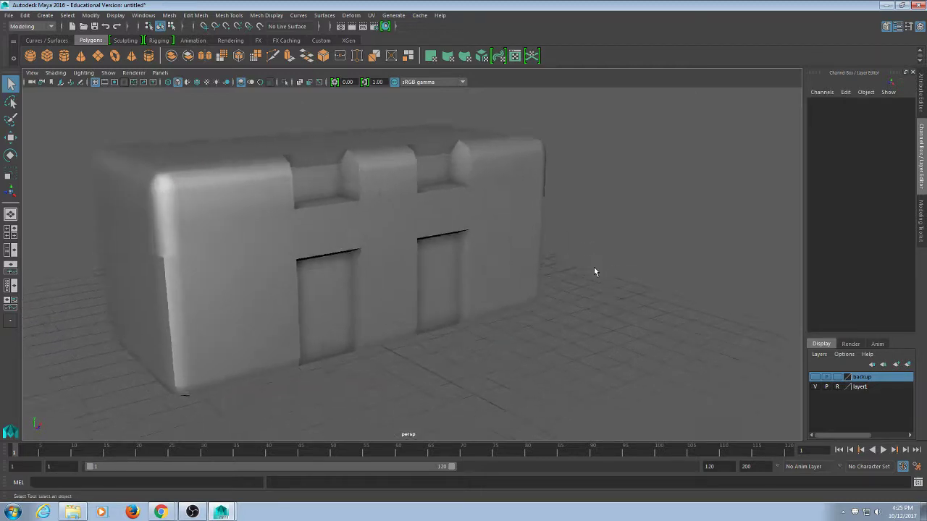
Step: Select all the crate pieces and delete their construction history
scroll(594, 267, "down", 2)
middle_click_drag(595, 268, 652, 252, "alt")
left_click_drag(685, 352, 45, 217)
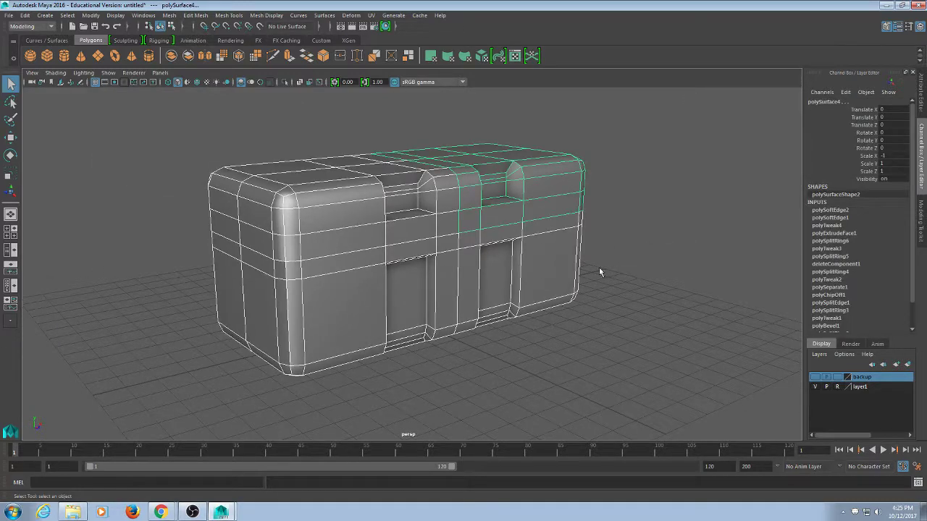
left_click(922, 101)
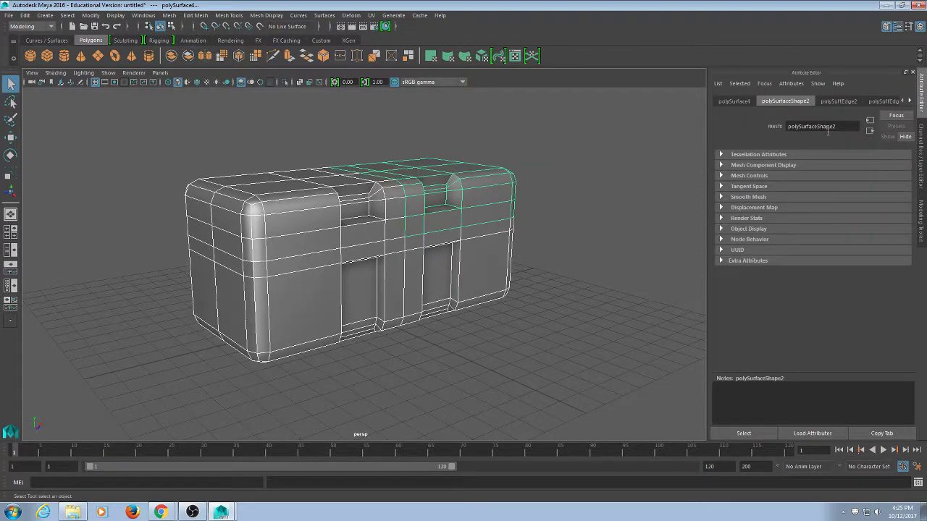
left_click(909, 102)
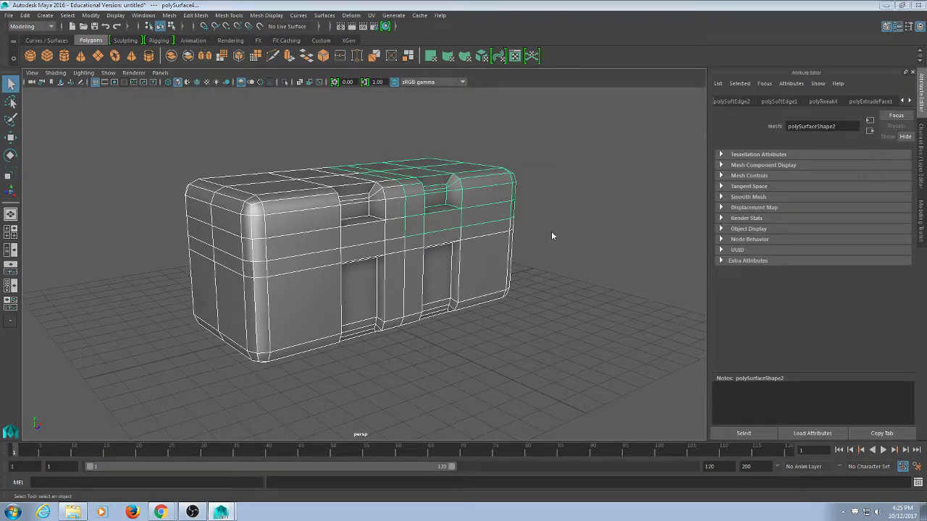
right_click(523, 188)
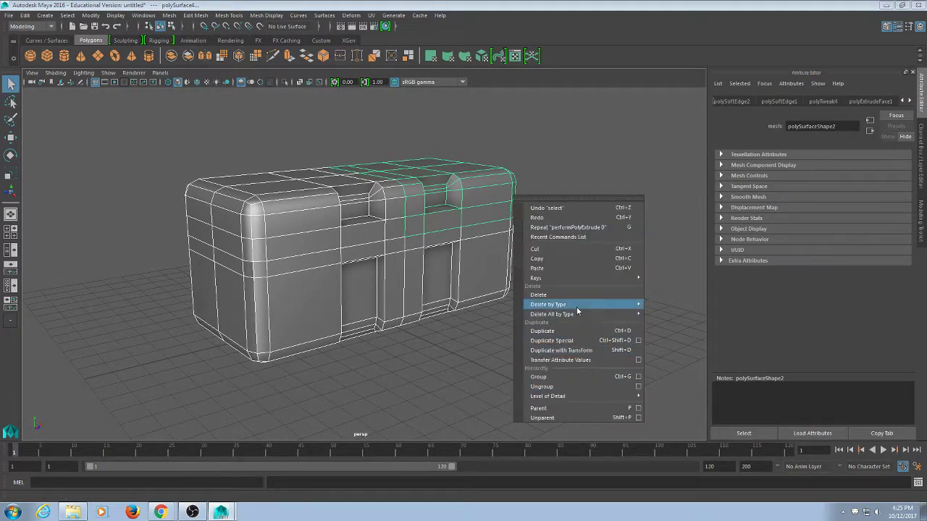
mouse_move(579, 305)
left_click(670, 313)
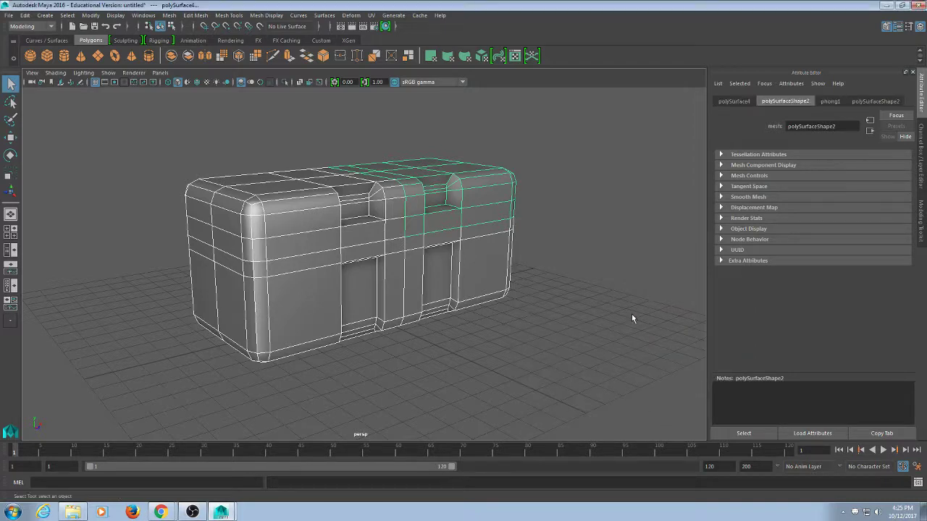
Step: Darken the color of the crate's phong1 material and clear the selection
left_click(833, 101)
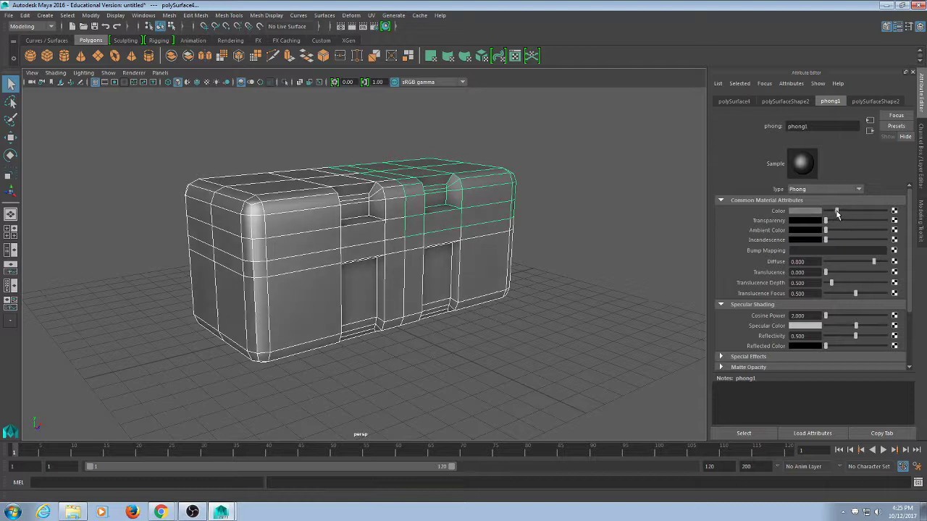
left_click(610, 278)
left_click_drag(610, 278, 508, 328, "alt")
Step: Soften all edges of the crate's lower body half
left_click(294, 298)
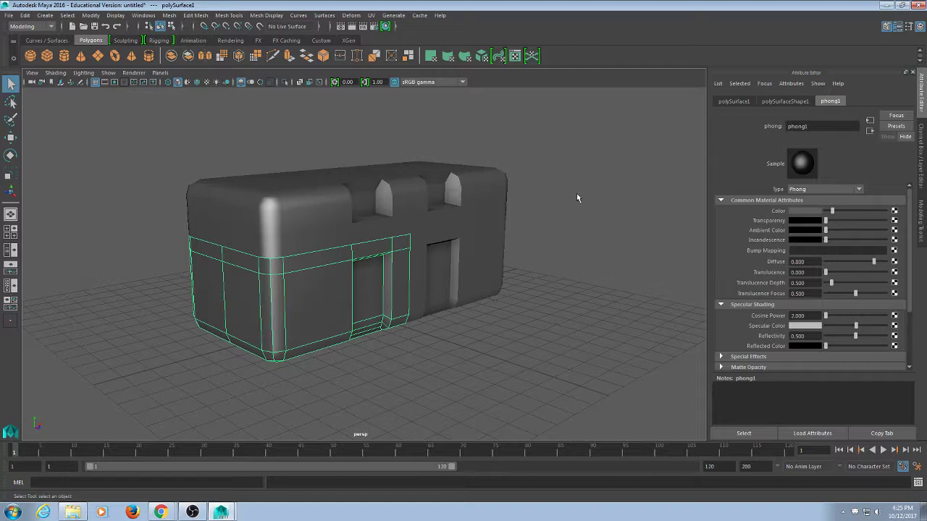
key("g")
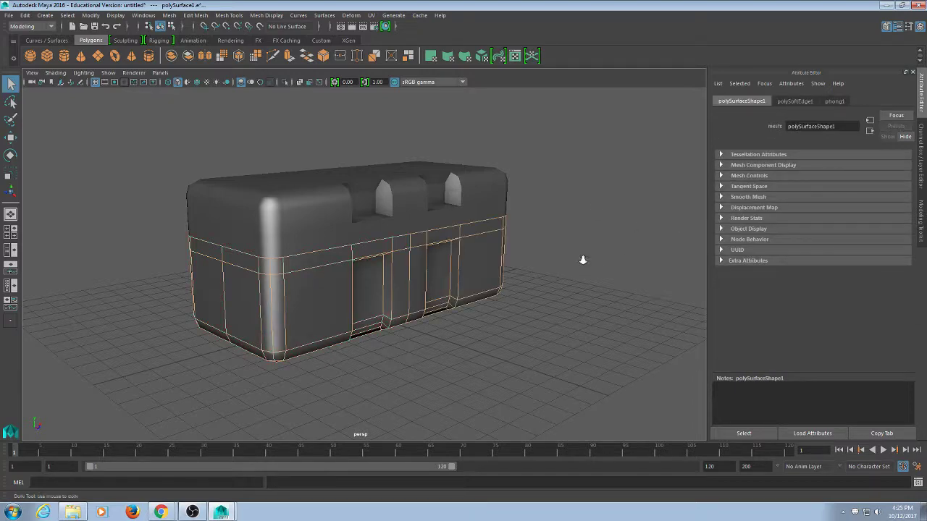
left_click_drag(582, 259, 471, 324, "alt")
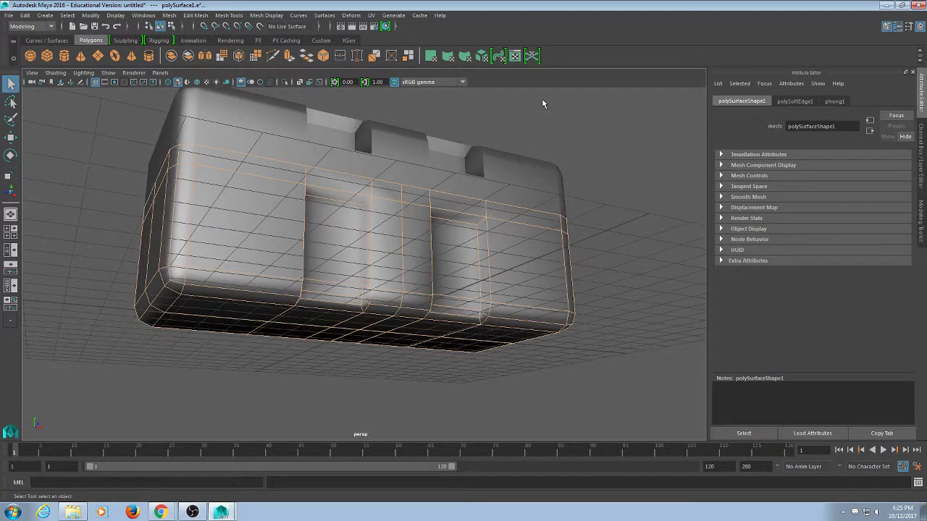
Step: Select the edges outlining the lower body's front recess, including its inner corner edges, and harden them
left_click(350, 202)
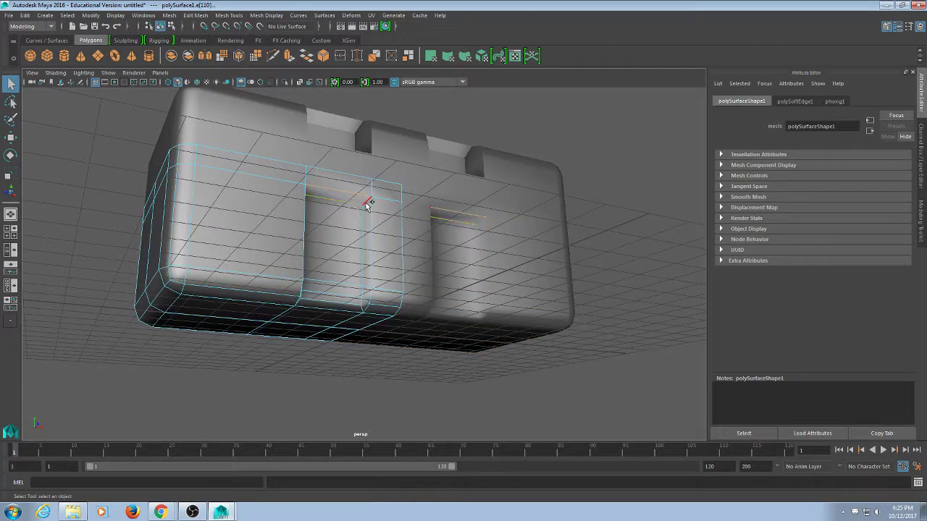
left_click(370, 226)
left_click(365, 230, "shift")
left_click_drag(390, 328, 326, 330, "alt")
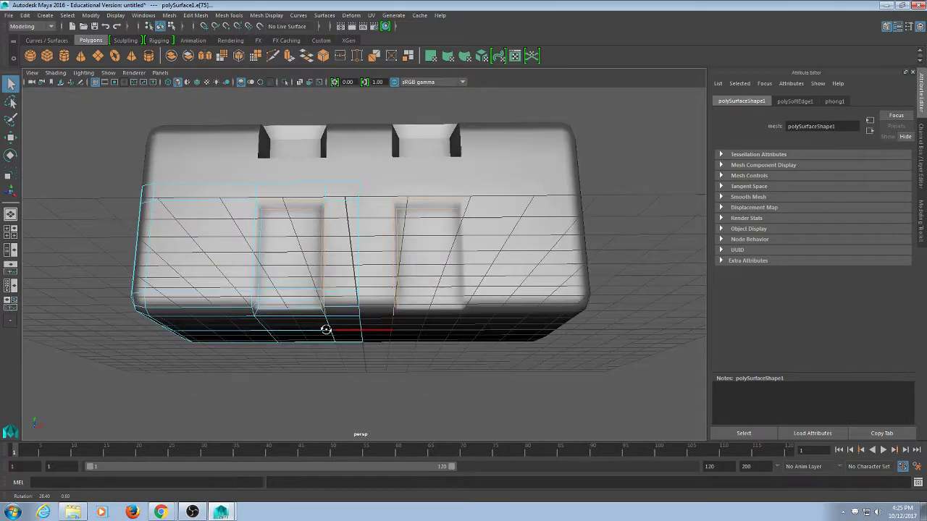
left_click(289, 317, "shift")
left_click(281, 311, "shift")
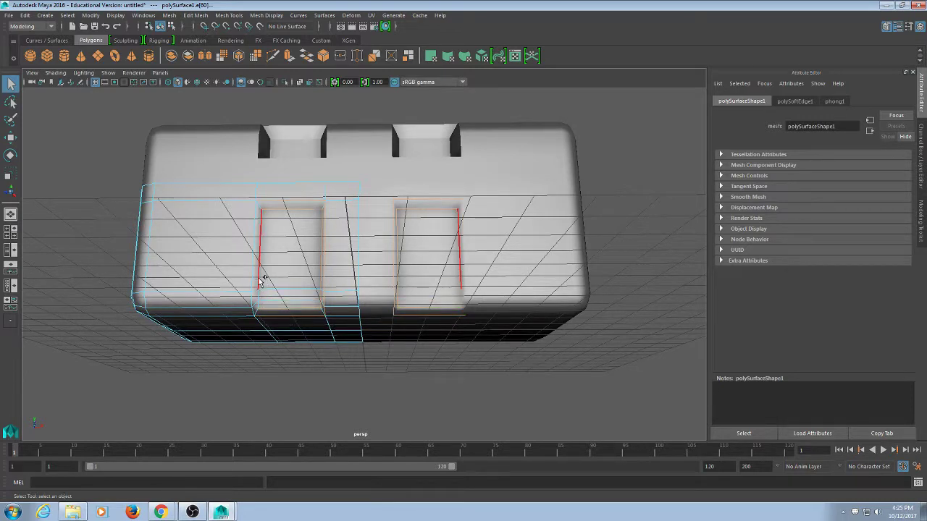
left_click(260, 277, "shift")
left_click(253, 267, "shift")
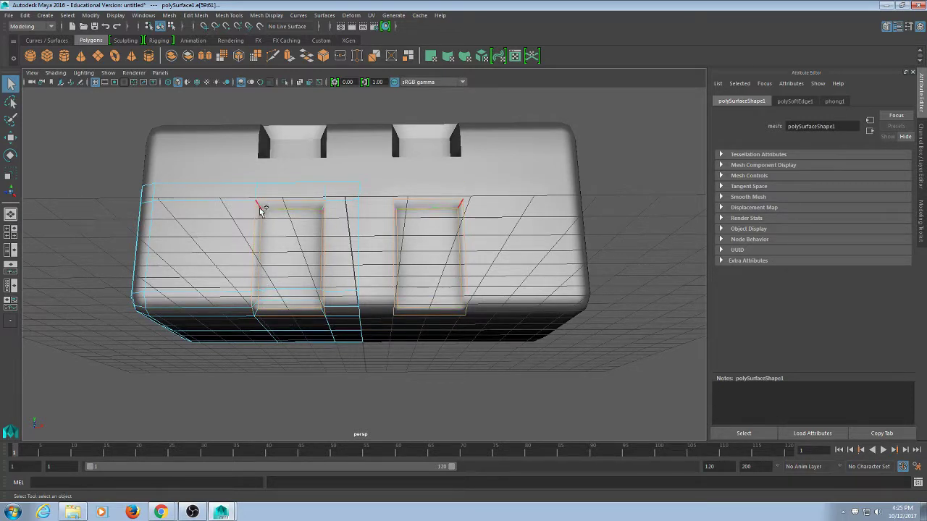
left_click_drag(268, 265, 409, 300, "alt")
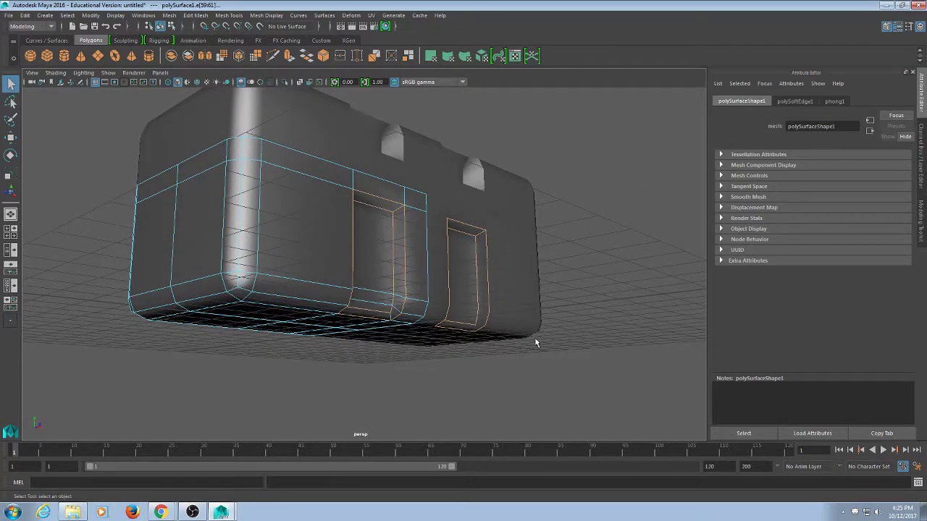
left_click_drag(536, 342, 331, 371, "alt")
left_click_drag(372, 325, 254, 343, "alt")
left_click_drag(364, 378, 624, 264, "alt")
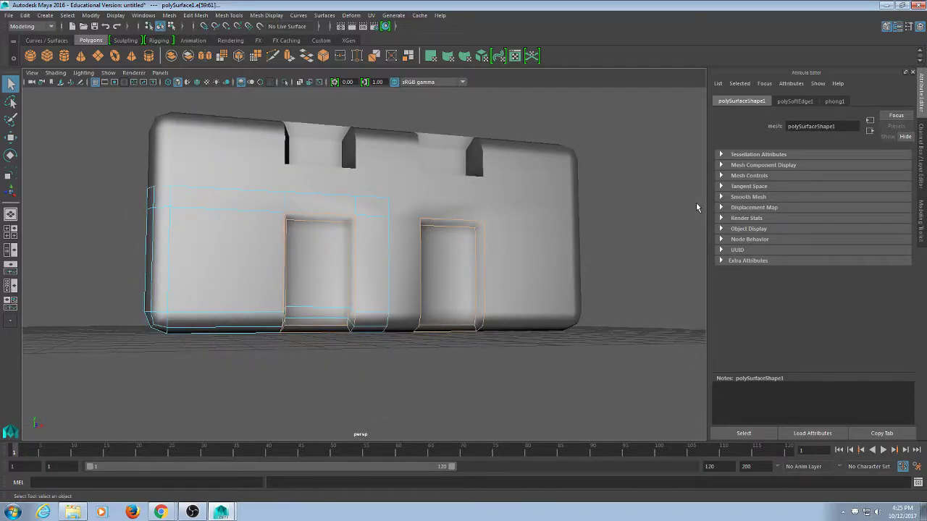
key("g")
left_click_drag(537, 324, 548, 333, "alt")
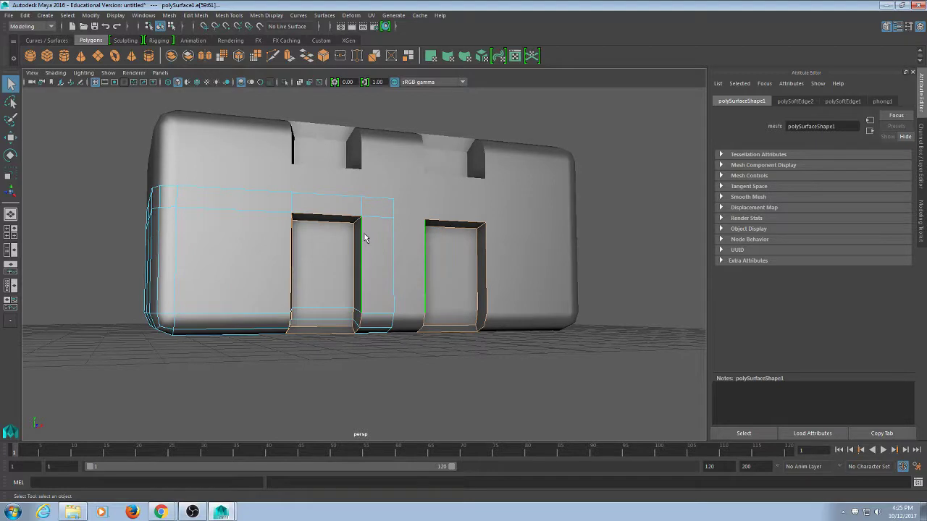
Step: Clear the selection and examine the shading around the crate's front recesses from several angles
left_click(614, 147)
scroll(416, 312, "down", 5)
left_click_drag(469, 355, 519, 363, "alt")
scroll(520, 362, "up", 4)
middle_click_drag(496, 378, 472, 411, "alt")
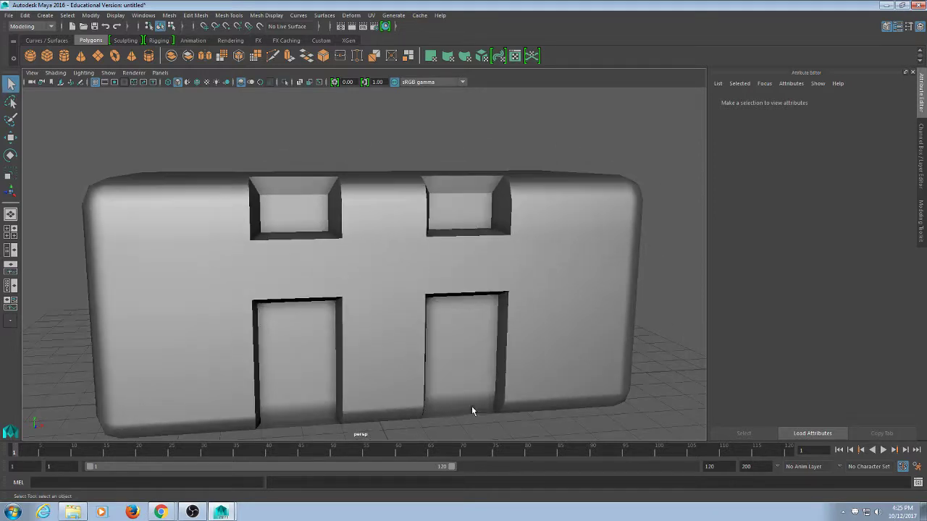
left_click_drag(472, 408, 478, 407, "alt")
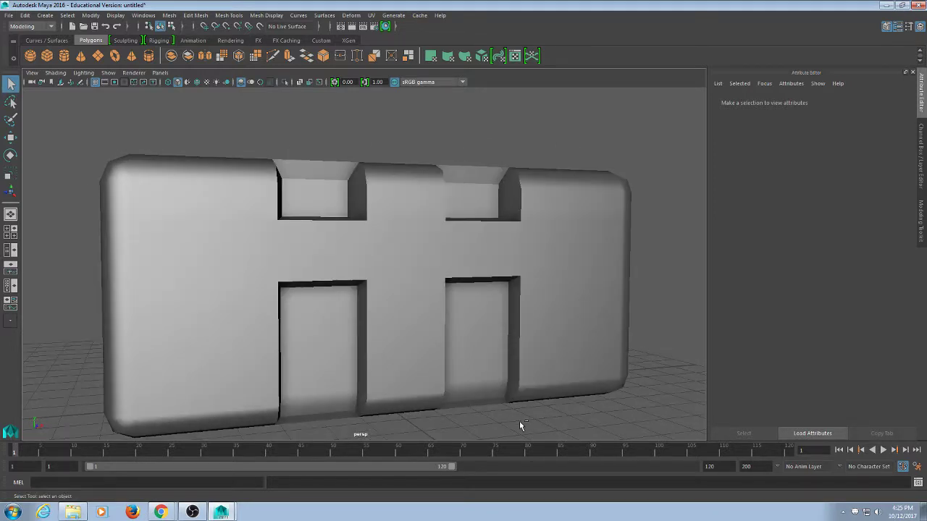
Step: Save the scene as a Maya Binary file named weapons_crate in the weapons_Crate project folder on the D: drive
key("ctrl+s")
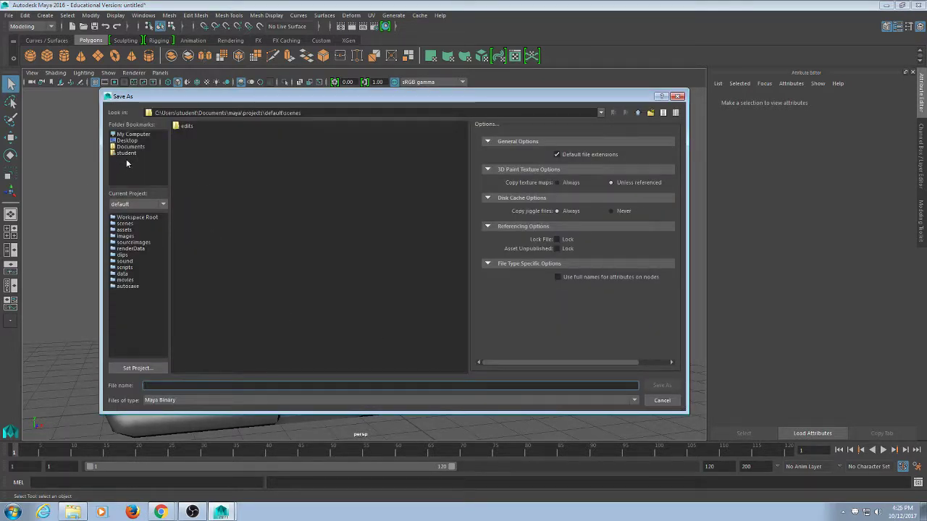
left_click(140, 136)
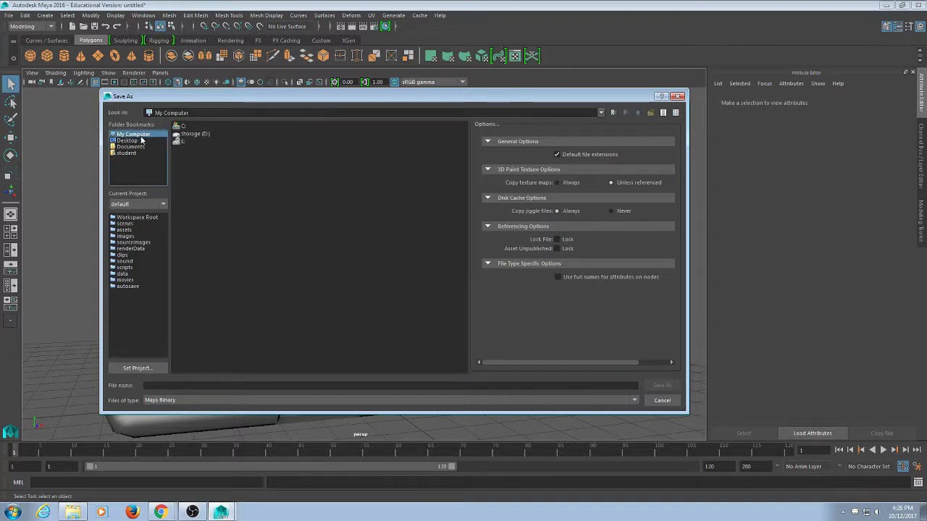
double_click(191, 134)
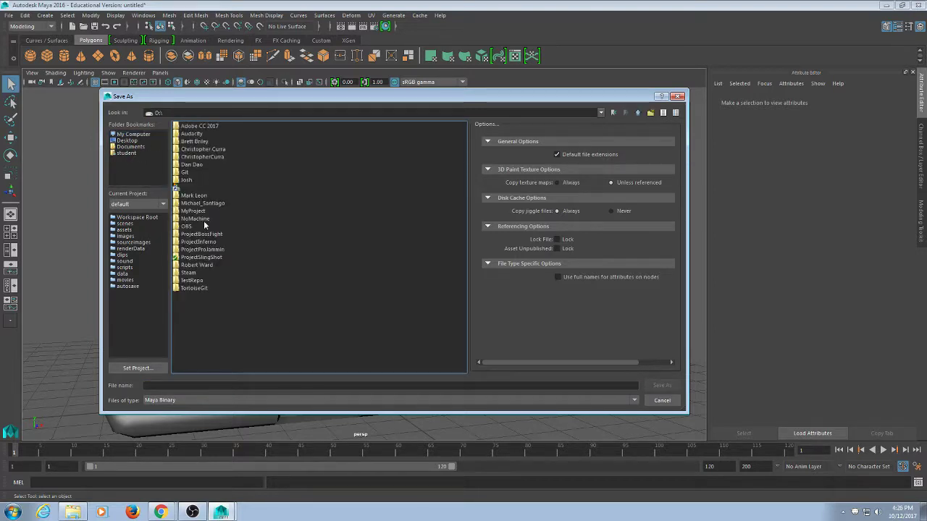
double_click(194, 196)
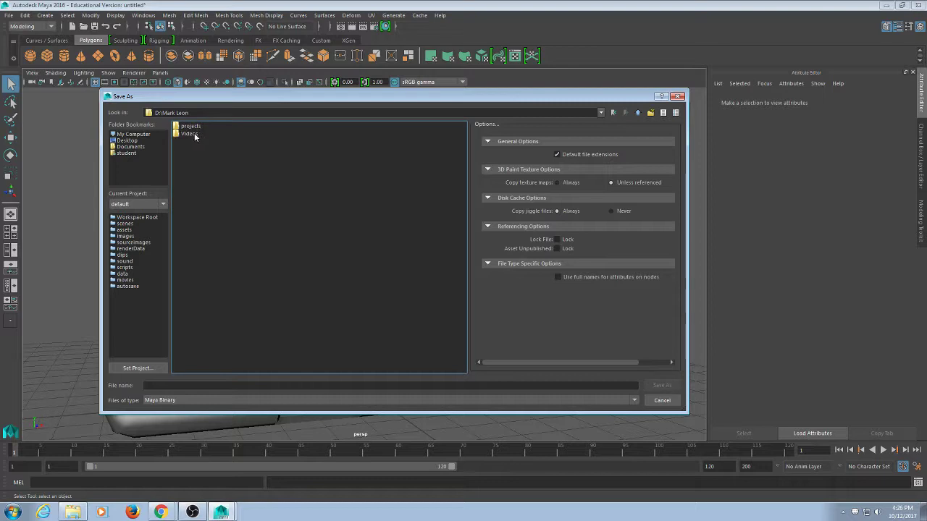
double_click(191, 127)
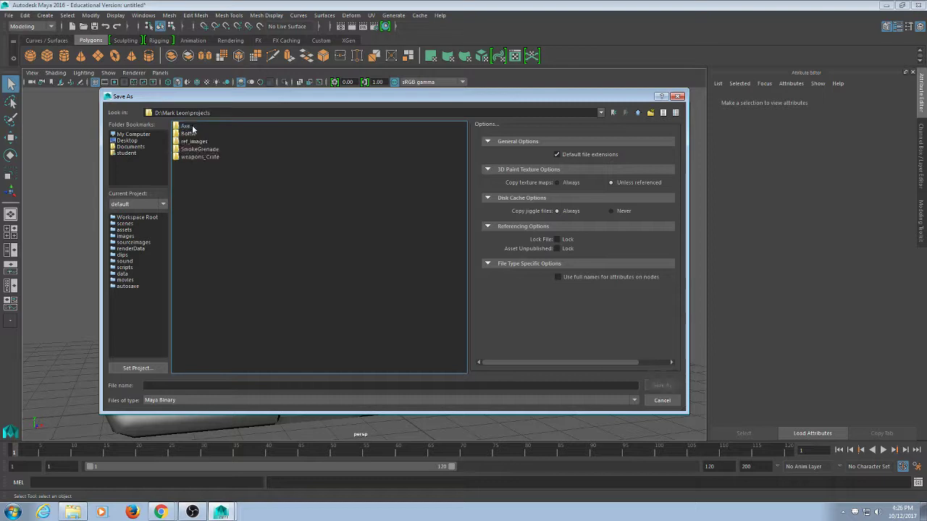
double_click(194, 157)
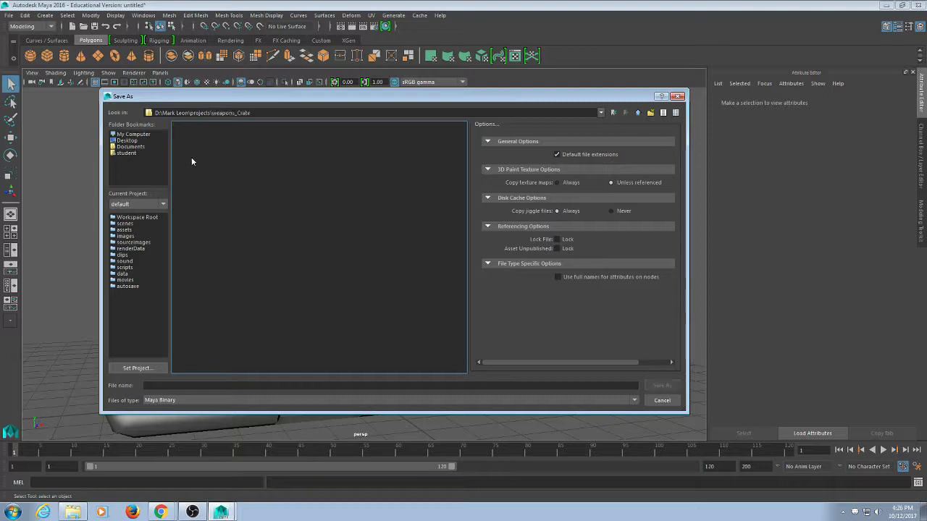
left_click(182, 386)
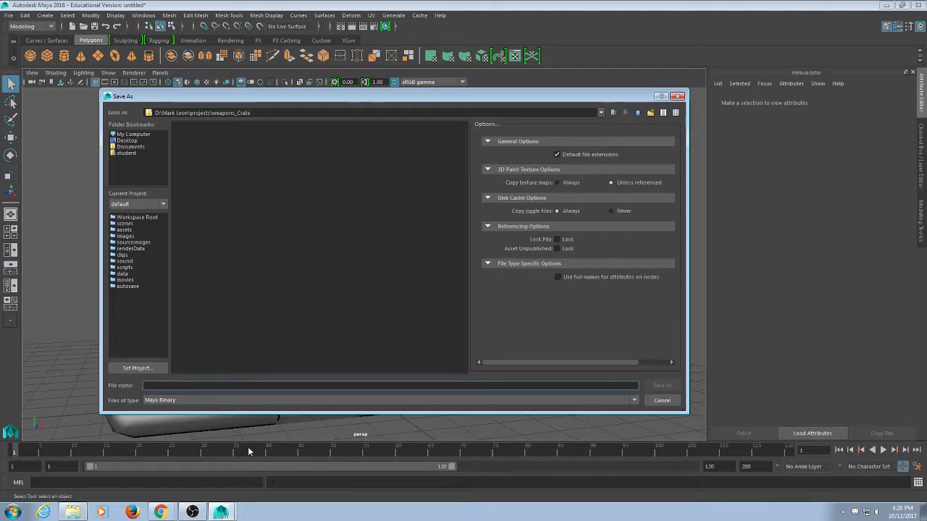
type("weapons")
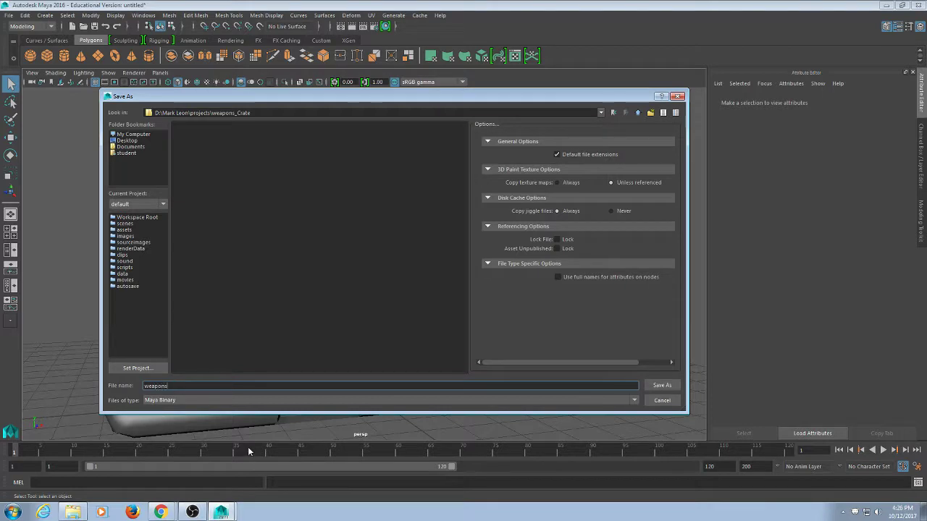
type("_crate")
key("Return")
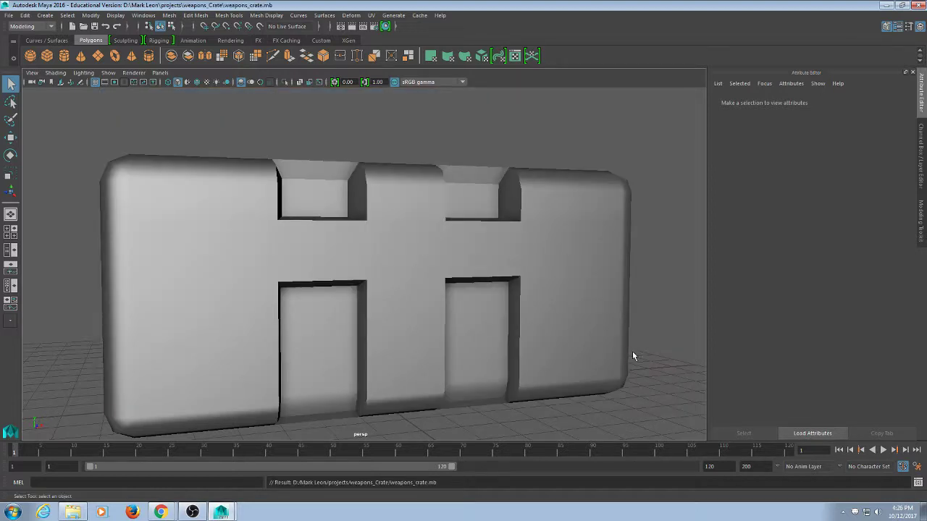
left_click_drag(632, 353, 640, 264, "alt")
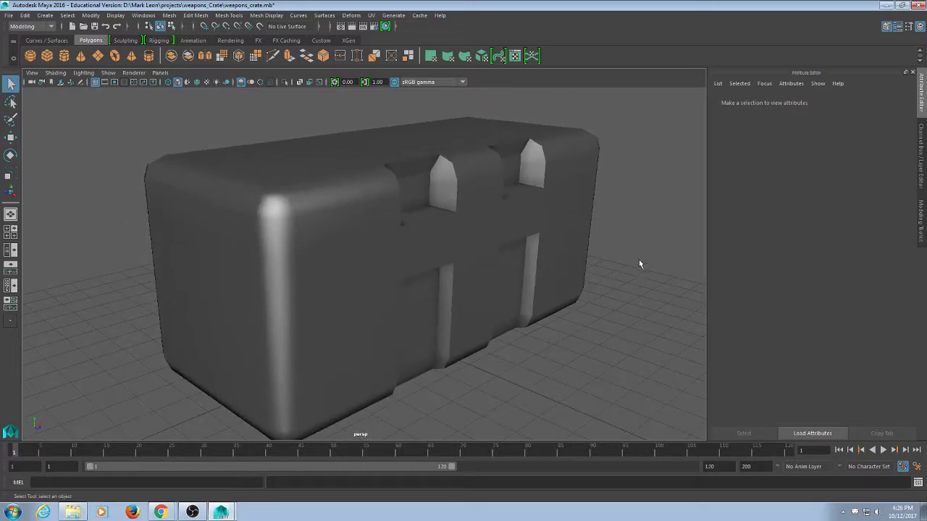
key("super")
left_click(887, 5)
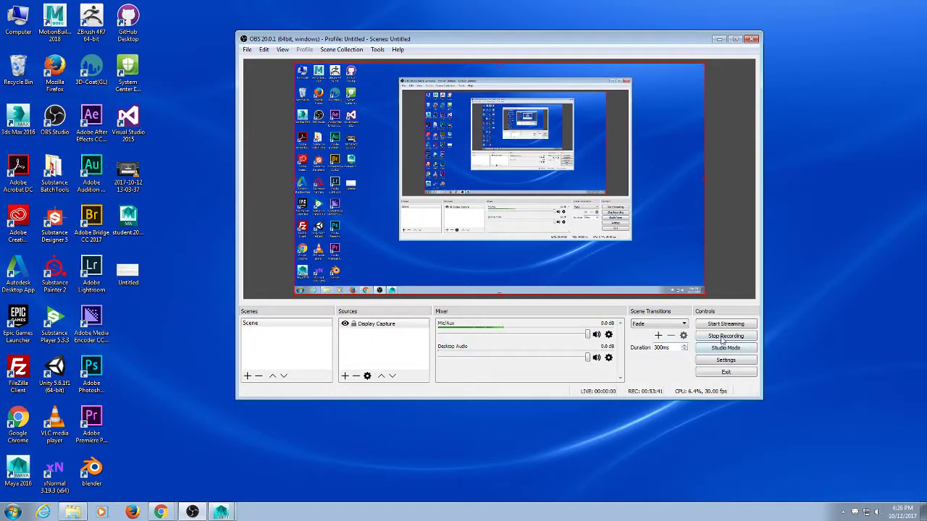